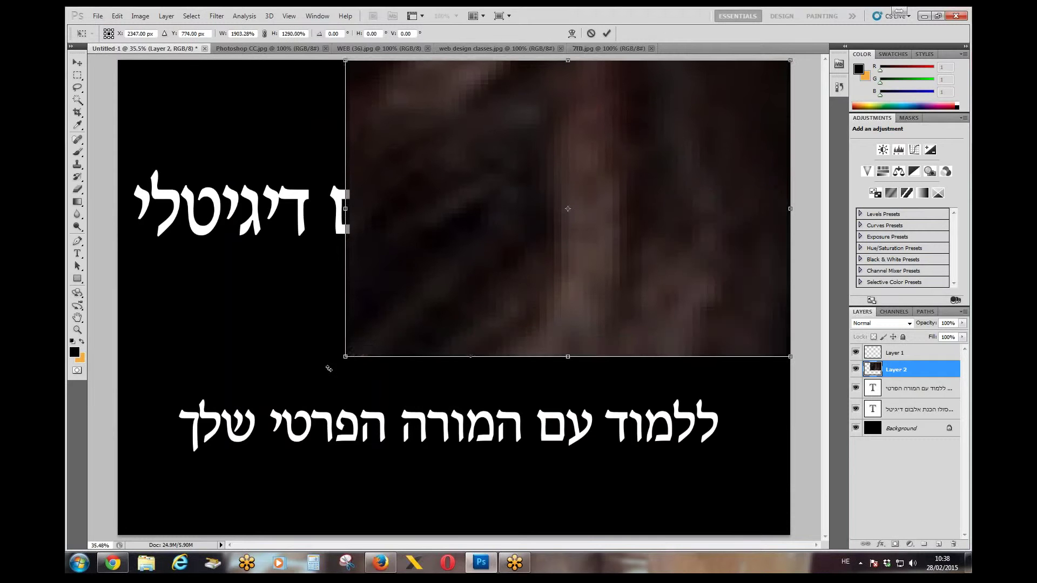
Stretch the blurred dark texture on Layer 2 over the entire canvas and move the layer above Layer 1.
left_click_drag(343, 357, 122, 532)
key("Return")
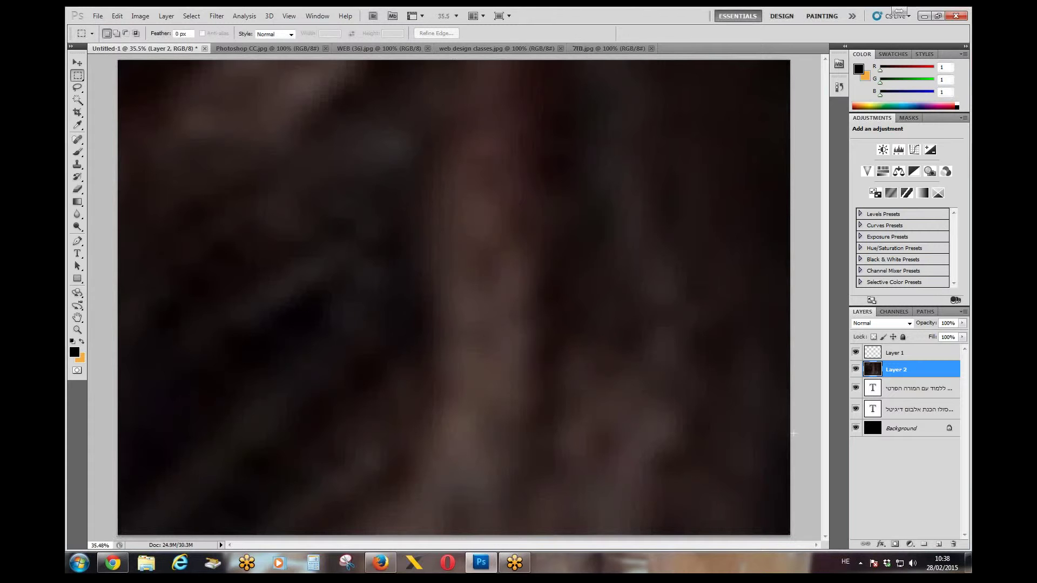
left_click_drag(907, 362, 907, 348)
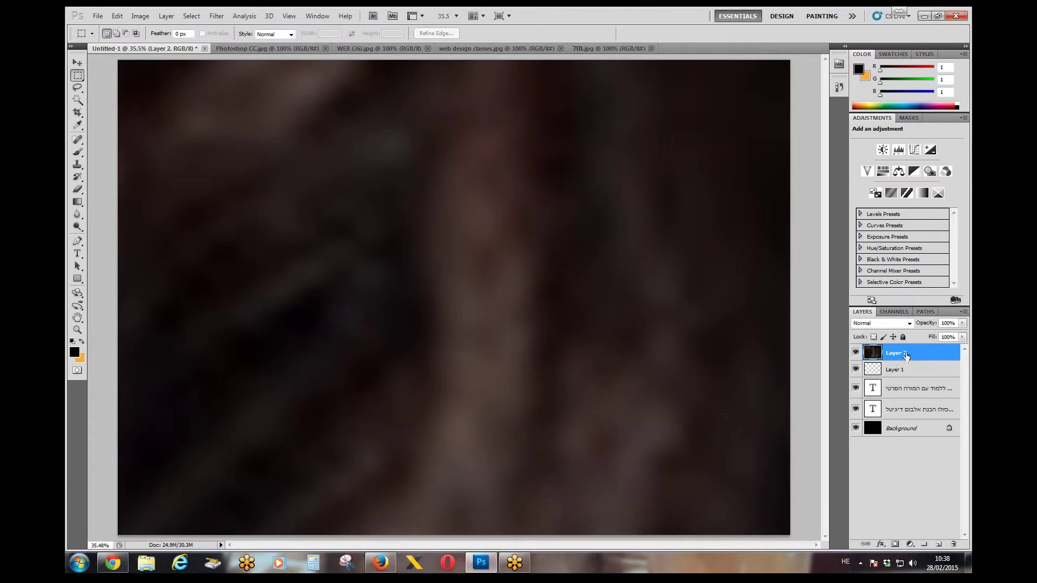
Duplicate Layer 2 and transform the copy, rotating it about -25° and enlarging it to cover the whole canvas.
left_click_drag(907, 355, 939, 544)
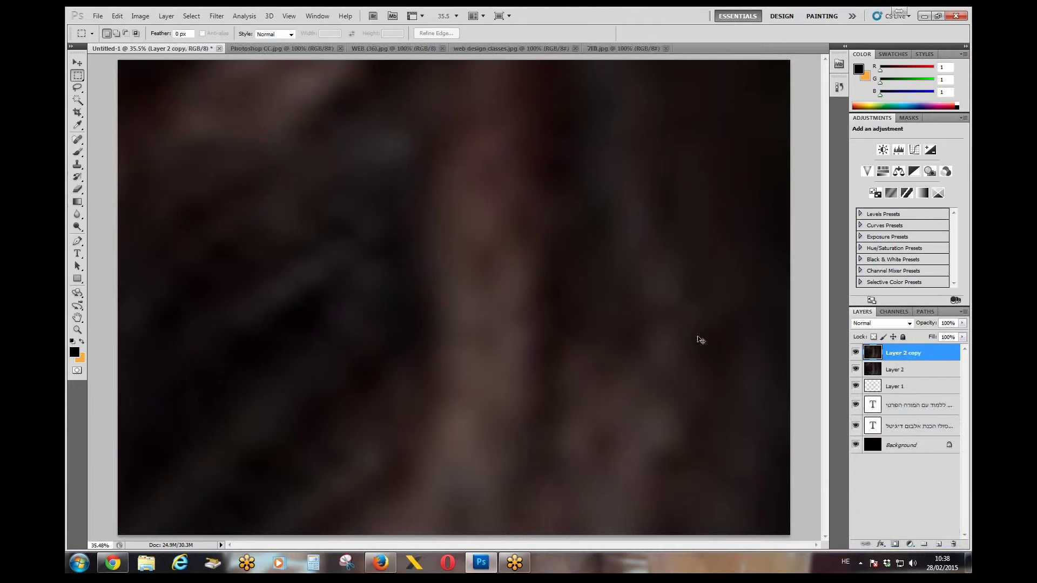
key("ctrl+t")
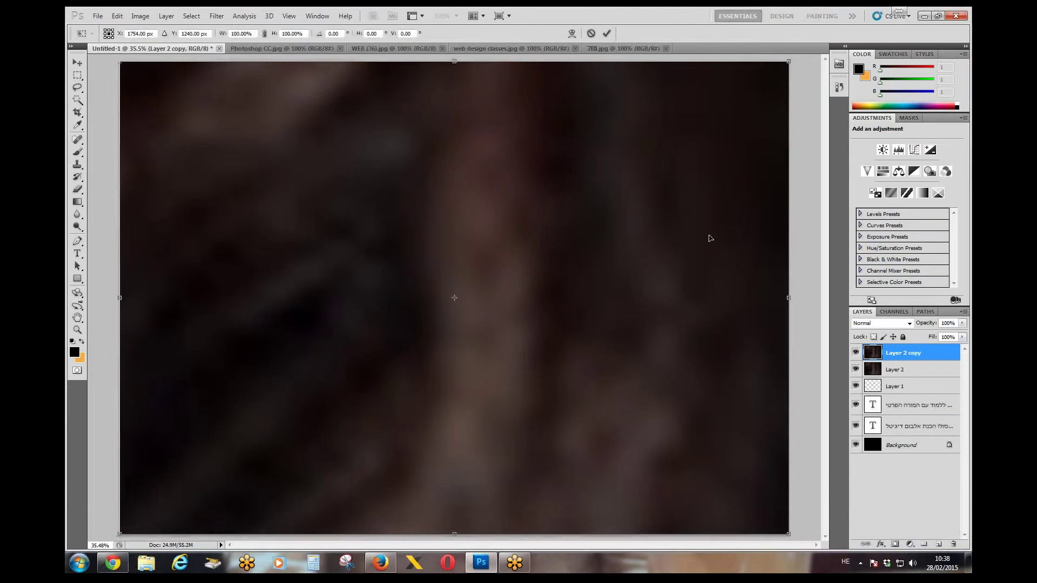
key("ctrl+minus")
key("ctrl+minus")
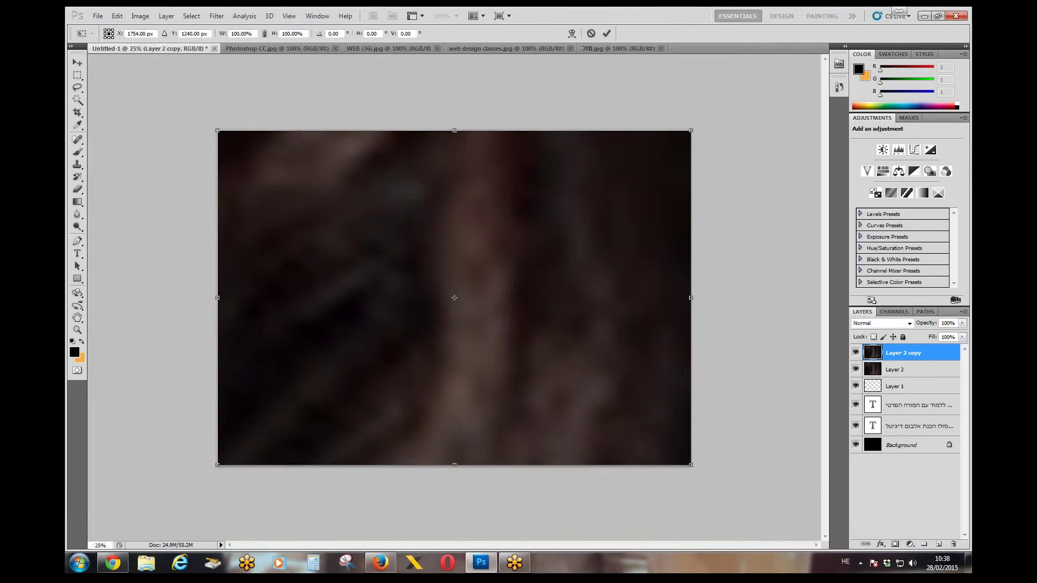
left_click_drag(726, 72, 621, 21)
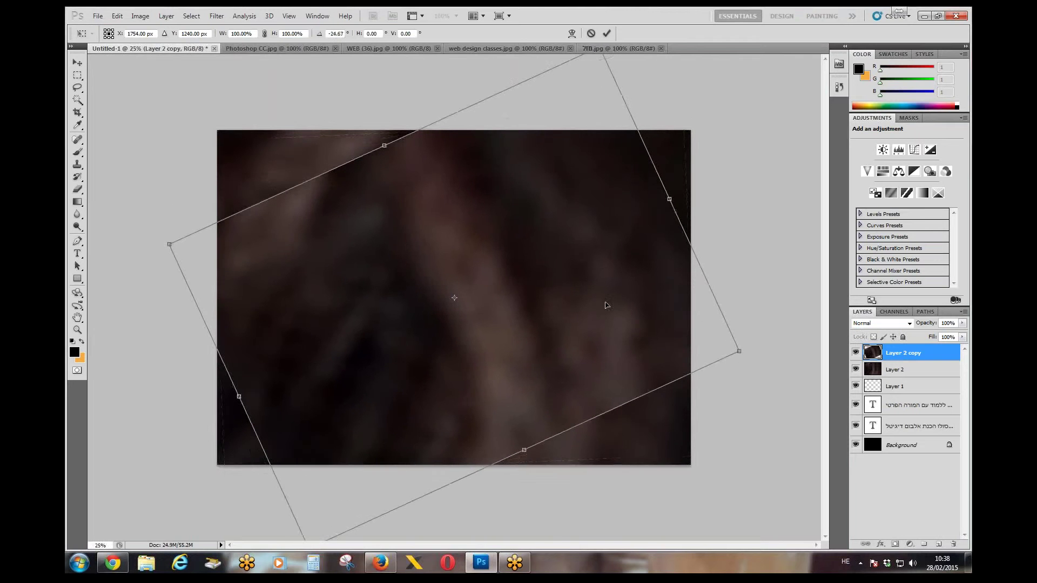
left_click_drag(524, 450, 592, 521)
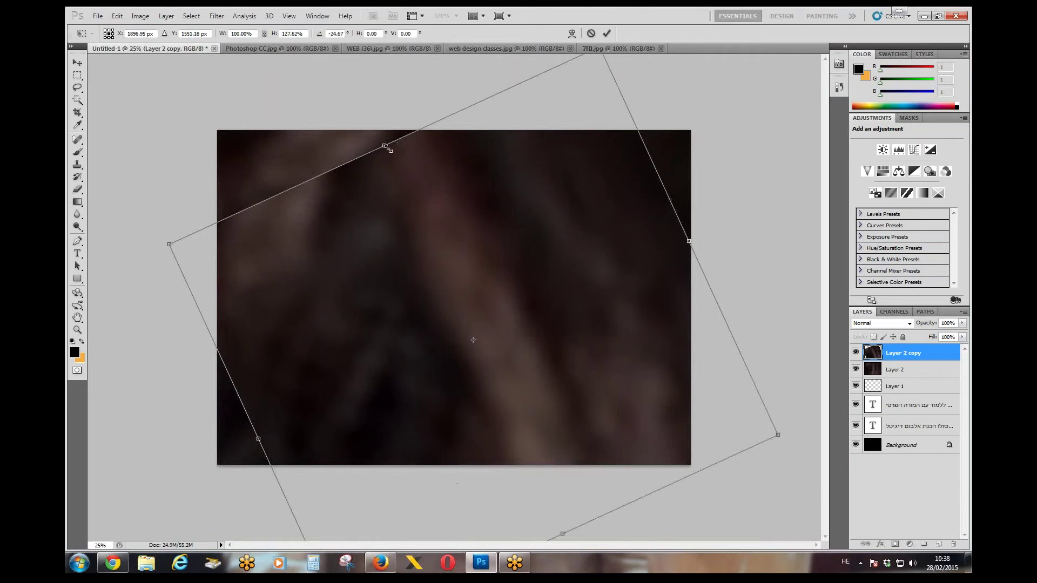
left_click_drag(387, 148, 361, 95)
left_click_drag(243, 414, 153, 456)
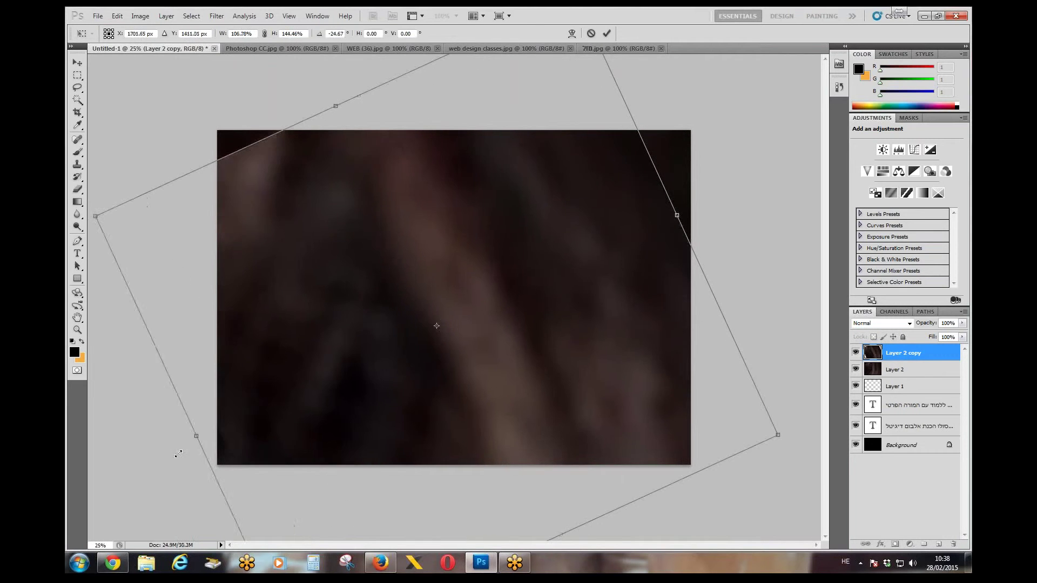
left_click_drag(678, 212, 758, 178)
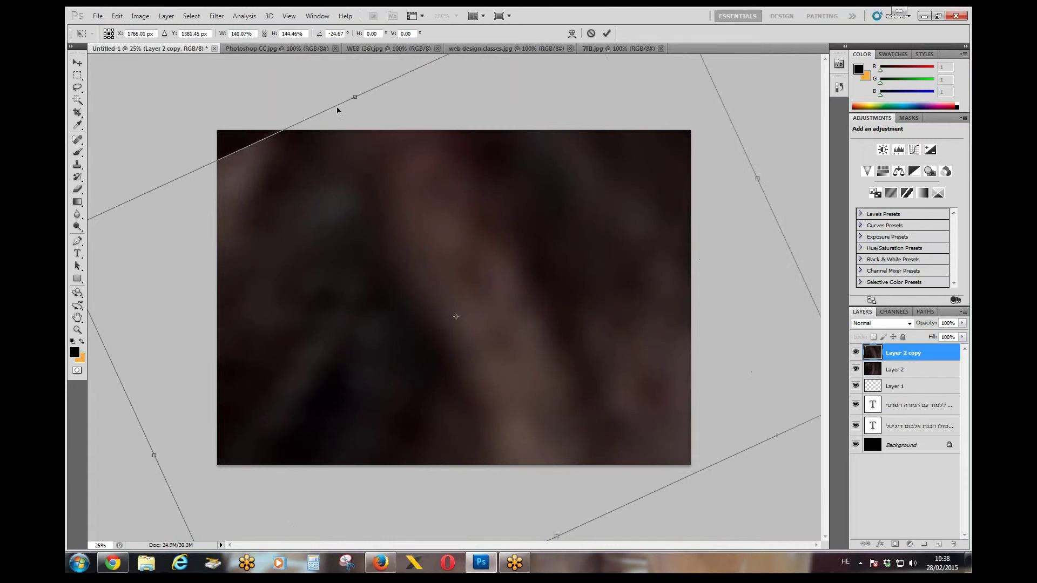
key("Return")
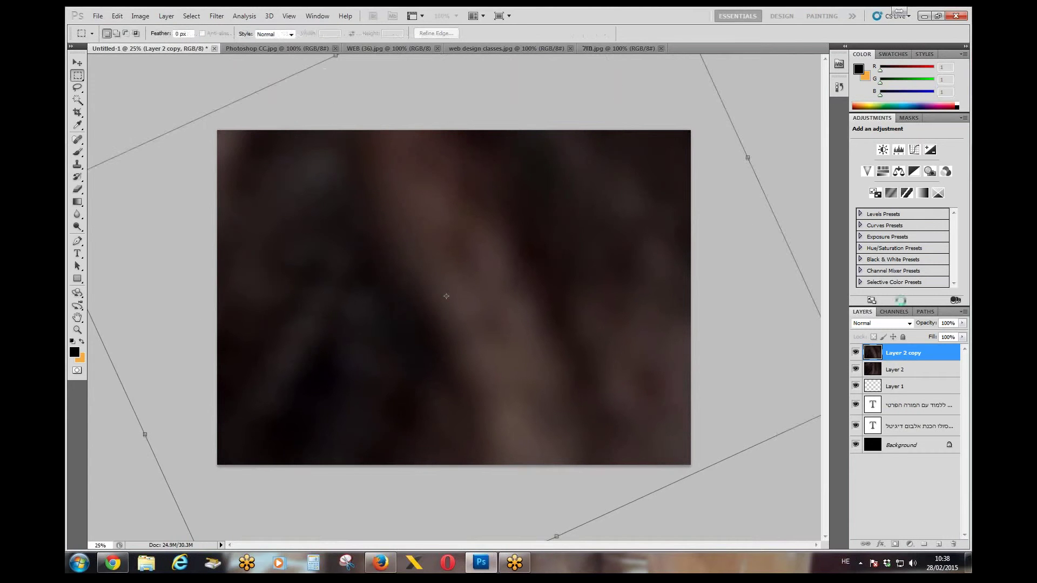
Set the blend mode of the rotated Layer 2 copy to Screen.
left_click(911, 324)
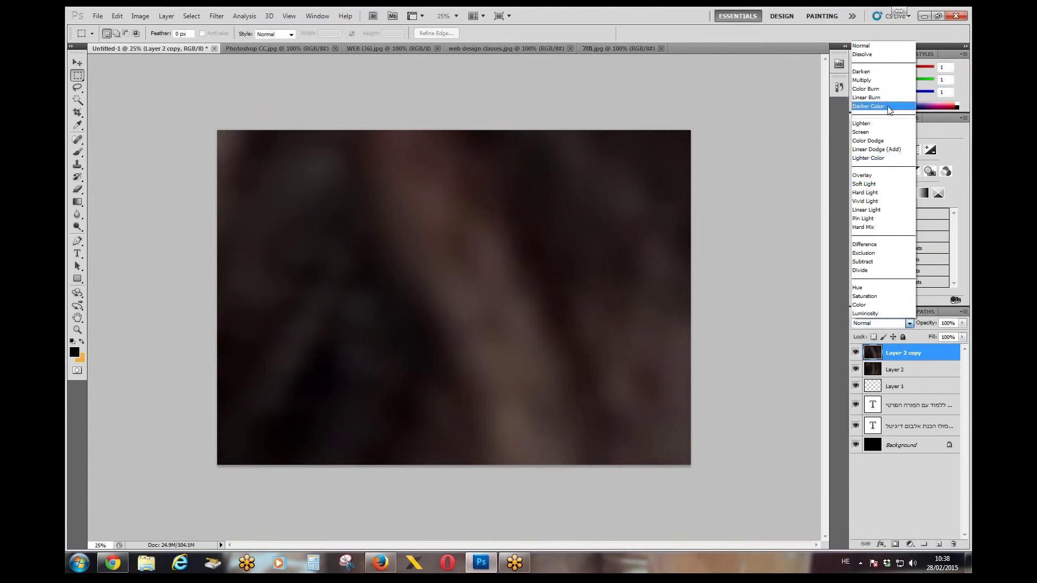
left_click(878, 133)
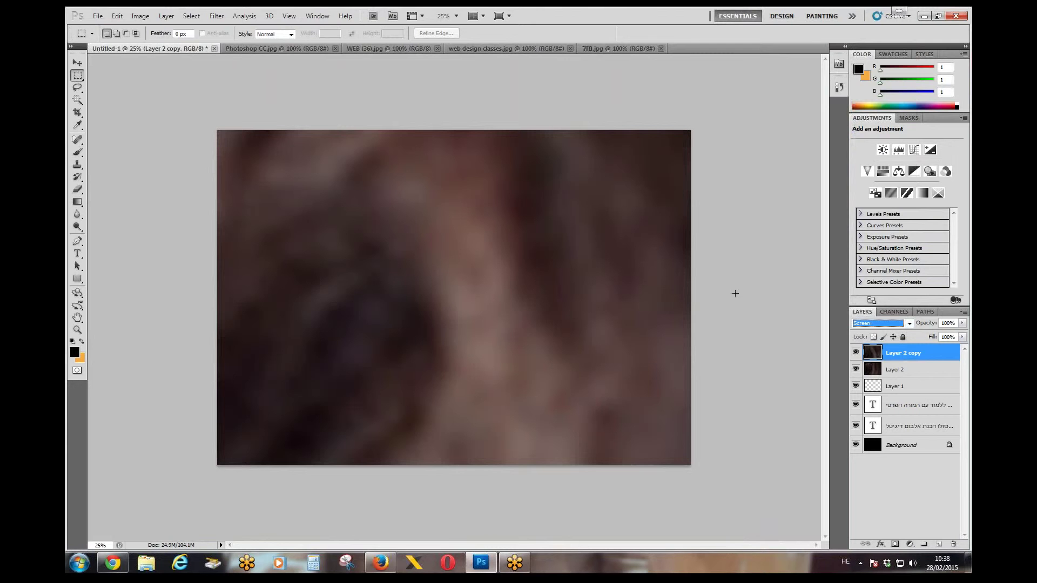
key("ctrl+plus")
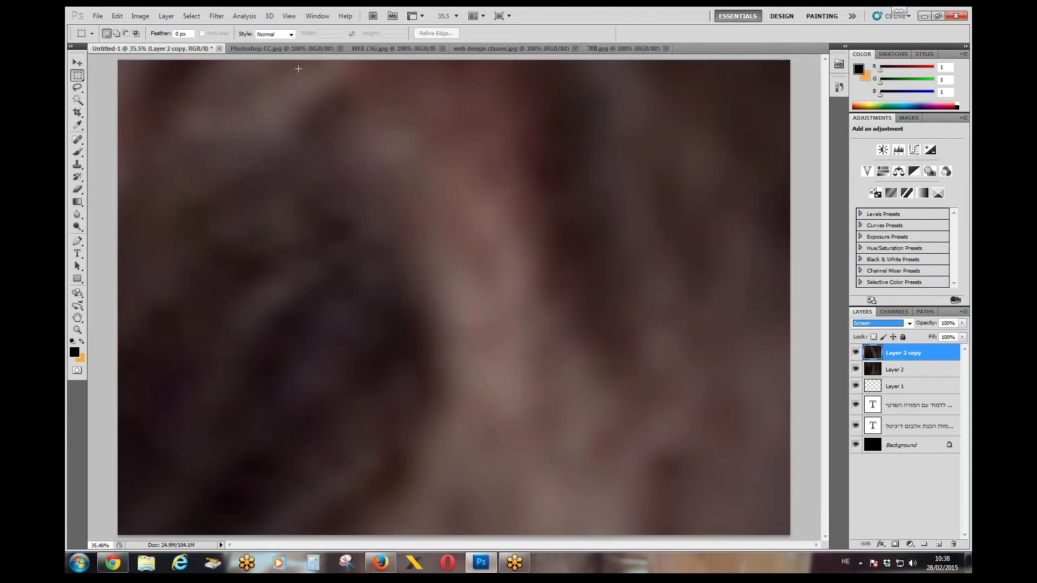
Copy the portrait with the earring and the portrait with glasses from their open documents into Untitled-1.
left_click(78, 63)
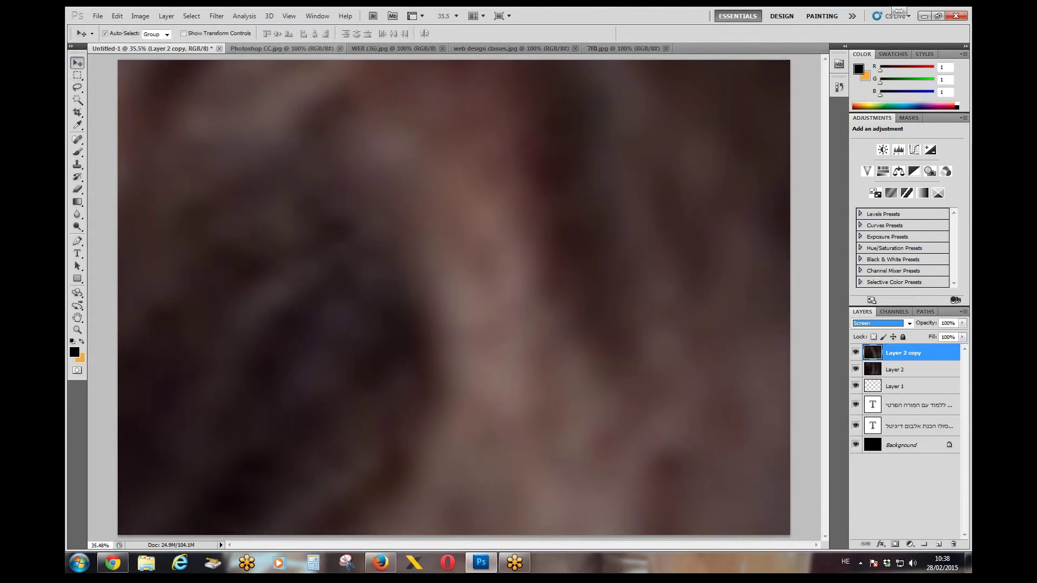
left_click(293, 46)
left_click_drag(178, 42, 324, 219)
left_click(611, 49)
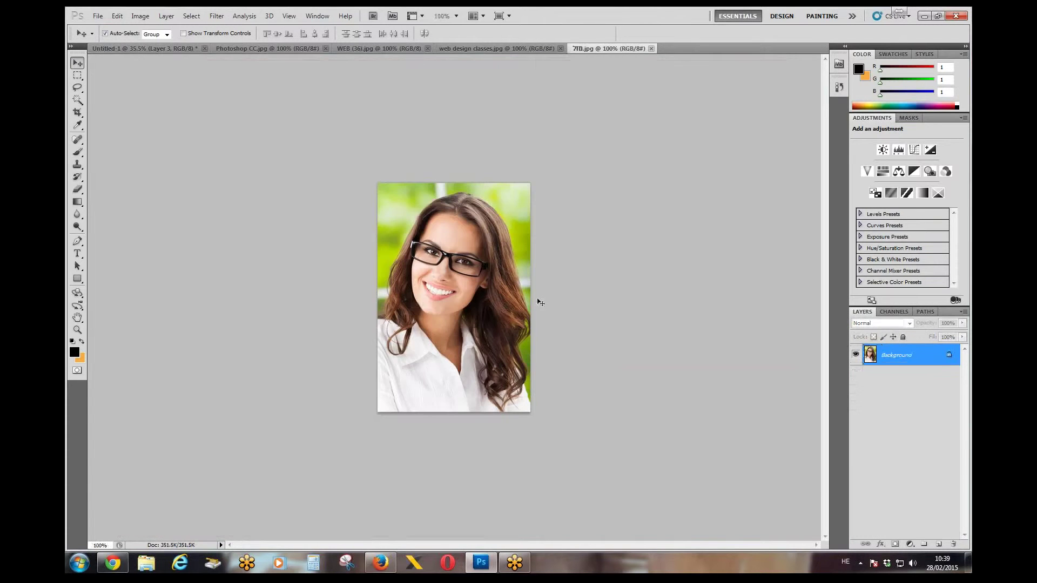
left_click_drag(163, 50, 508, 275)
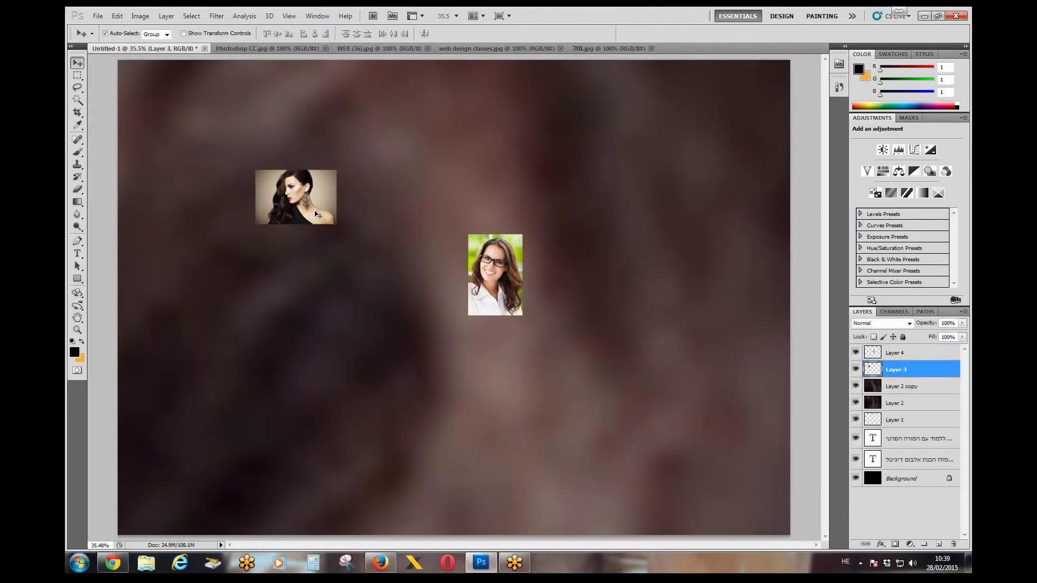
Enlarge the earring portrait proportionally so it fills most of the canvas's upper left area.
key("ctrl+t")
left_click_drag(337, 225, 462, 309)
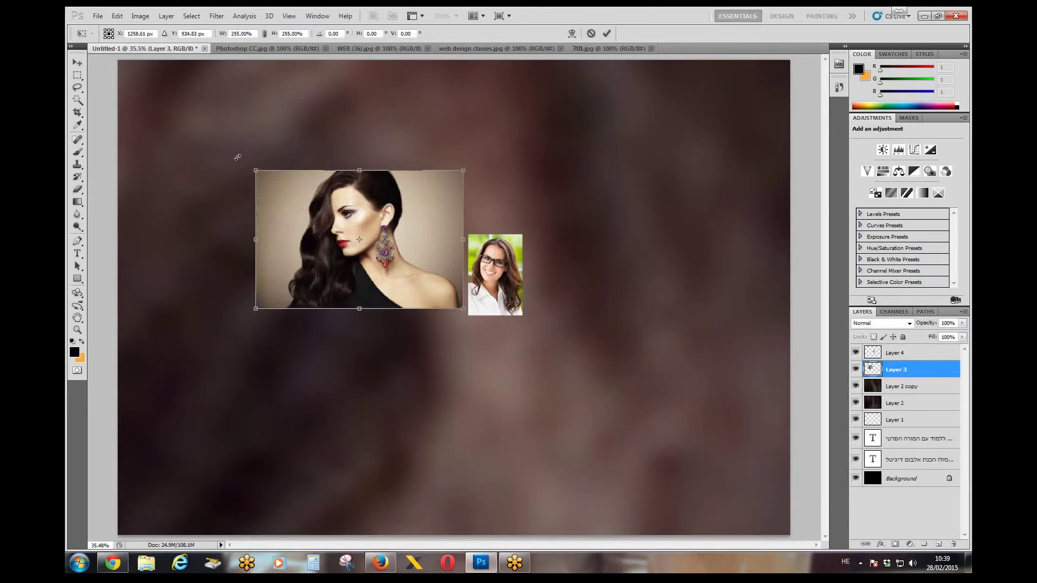
left_click_drag(256, 169, 188, 125)
key("Return")
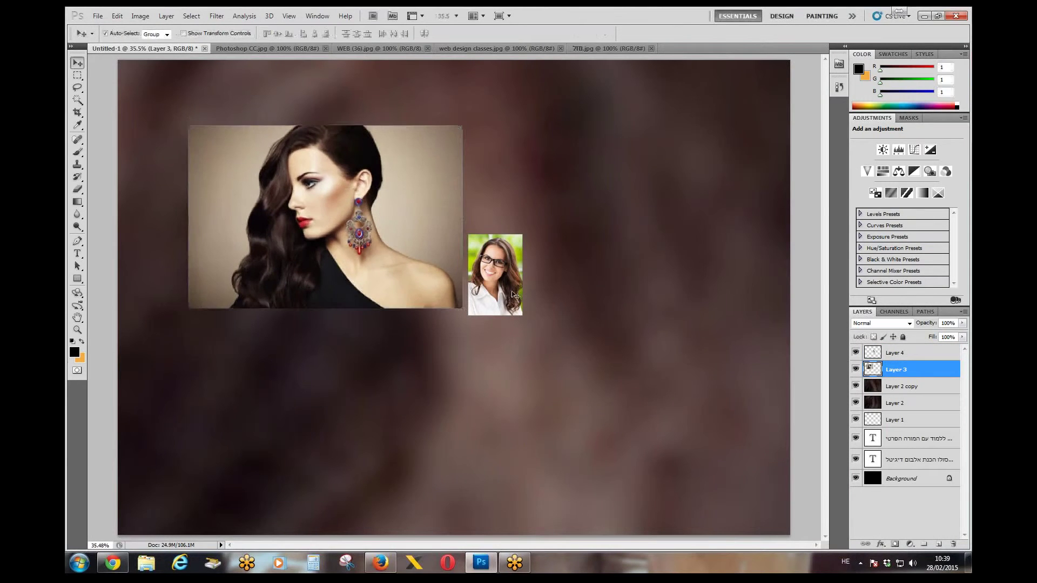
Move the glasses portrait down and enlarge it proportionally beside the earring portrait, roughly matching its upper edge.
left_click_drag(495, 274, 490, 363)
key("ctrl+t")
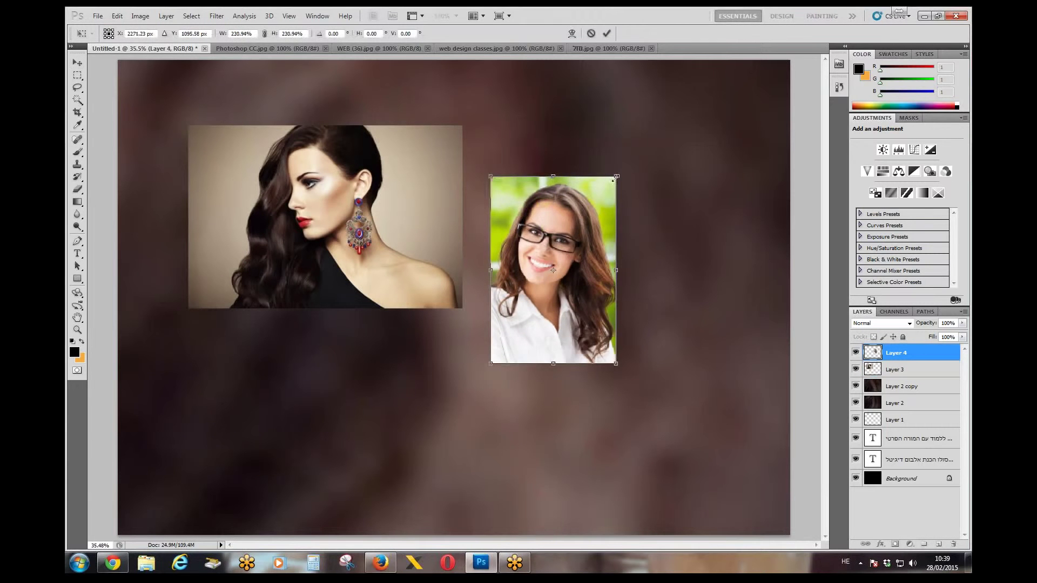
left_click_drag(641, 157, 653, 123)
key("Return")
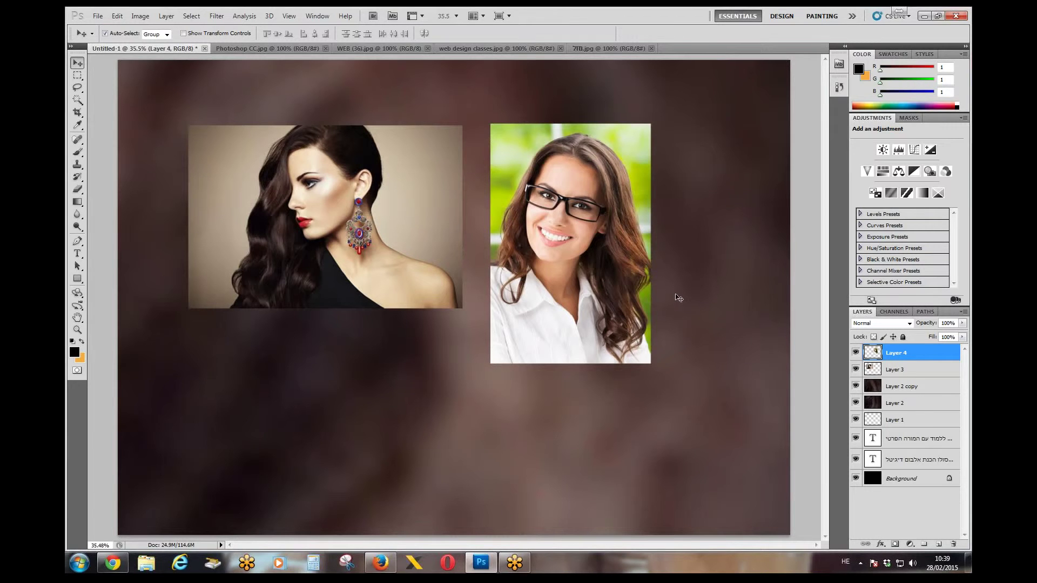
Duplicate the glasses portrait on Layer 4 and the earring portrait on Layer 3.
key("ctrl+j")
left_click(912, 390)
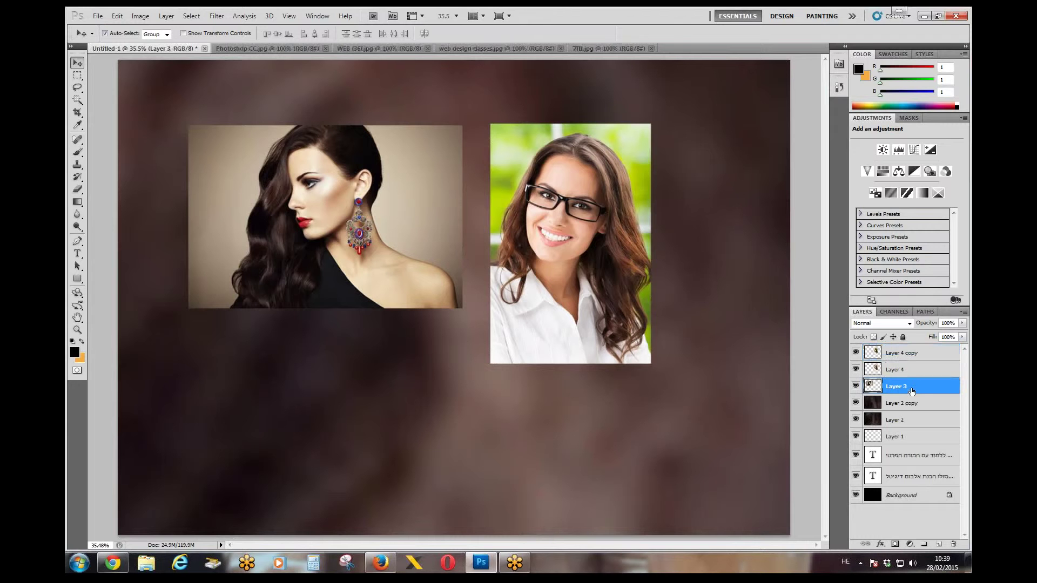
key("ctrl+j")
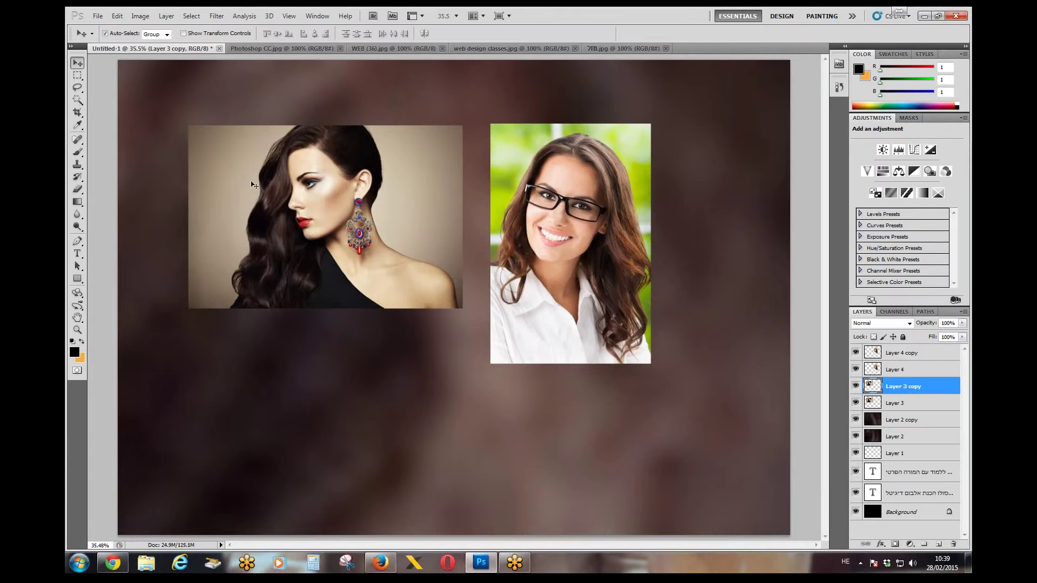
Place the earring portrait's copy below the original and shift the original slightly up to leave a gap.
left_click_drag(253, 185, 264, 377)
left_click_drag(275, 235, 268, 201)
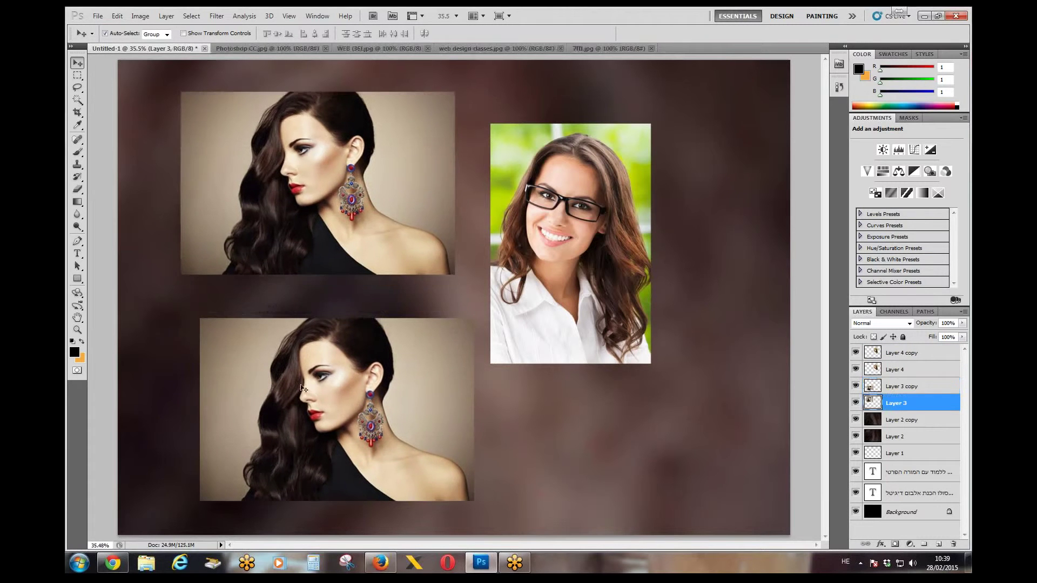
left_click_drag(303, 388, 288, 385)
Set the stroke colour to white, try an 89 px centred stroke around the lower earring portrait, and undo it.
left_click(117, 15)
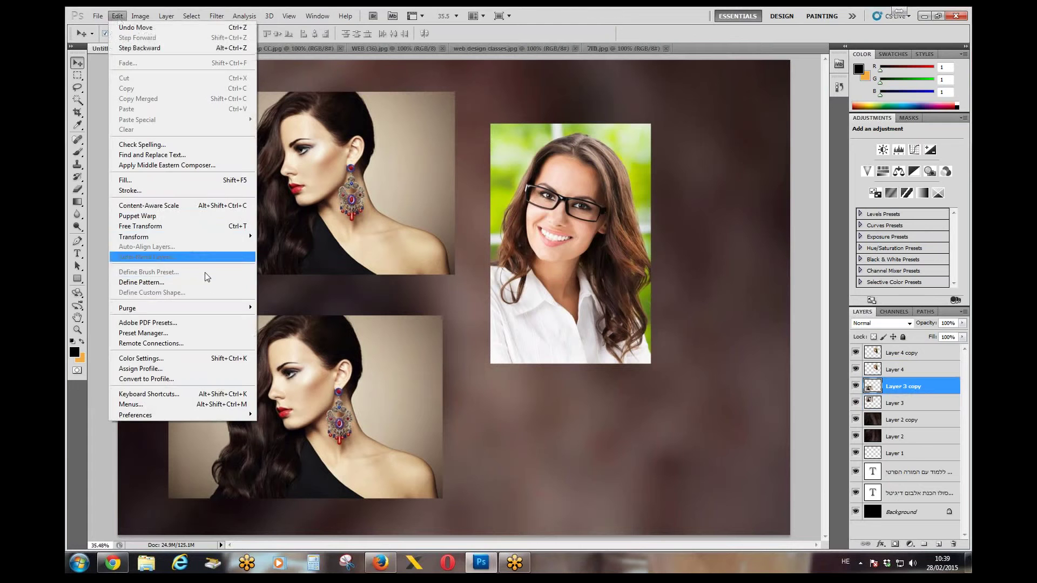
left_click(203, 190)
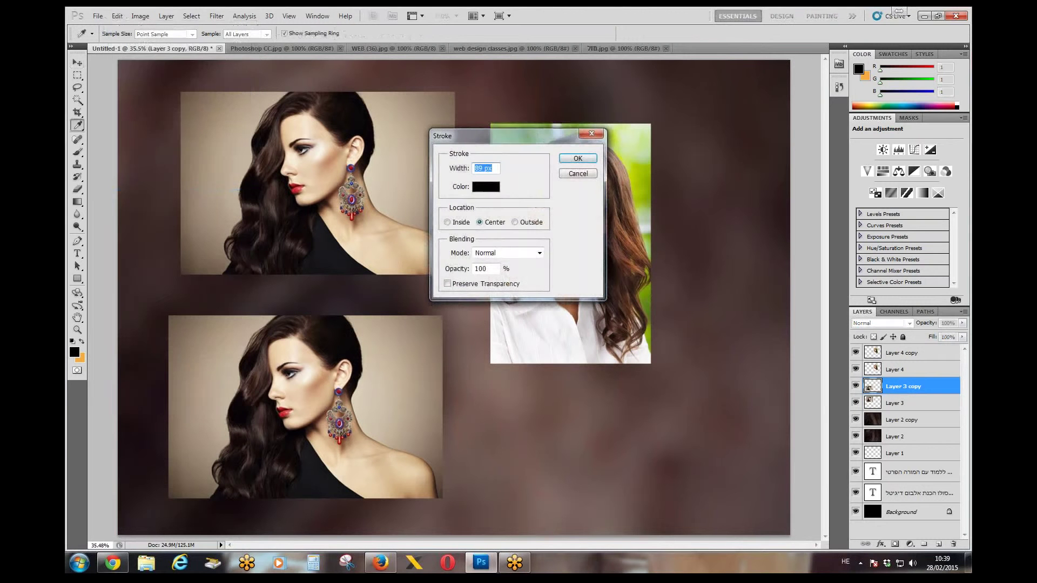
left_click(490, 187)
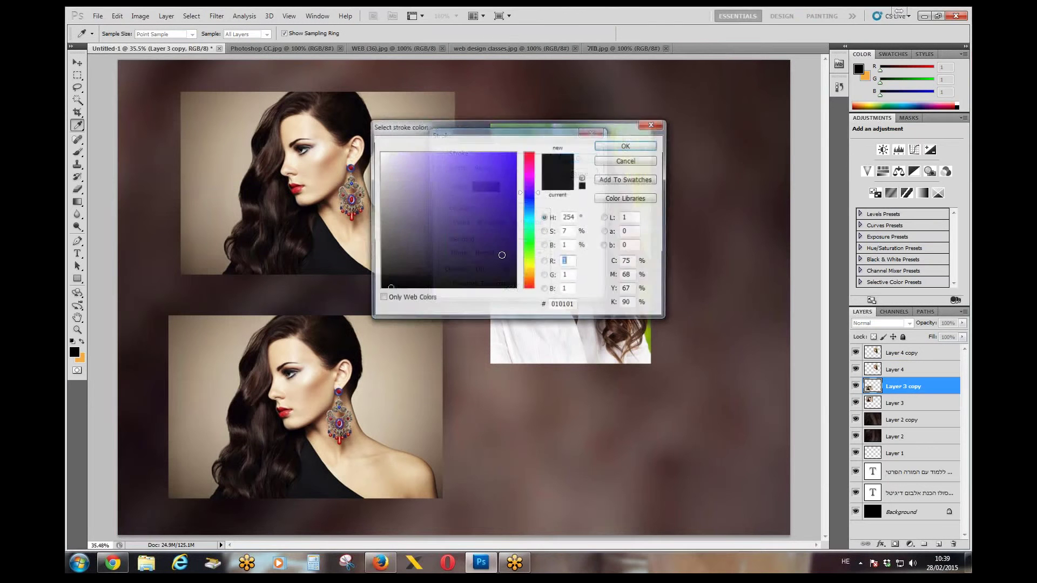
left_click(380, 153)
left_click(619, 147)
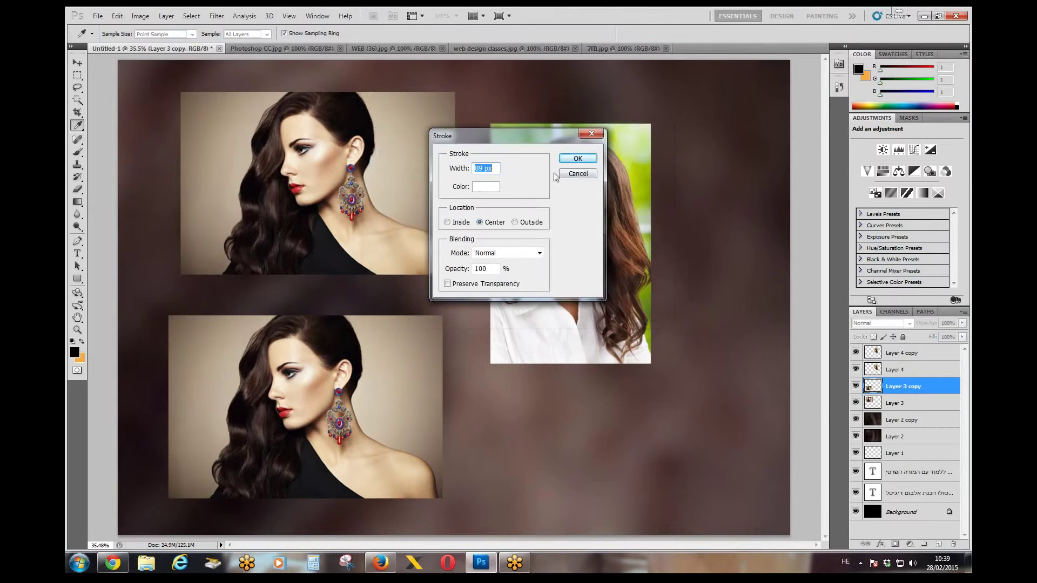
left_click(578, 158)
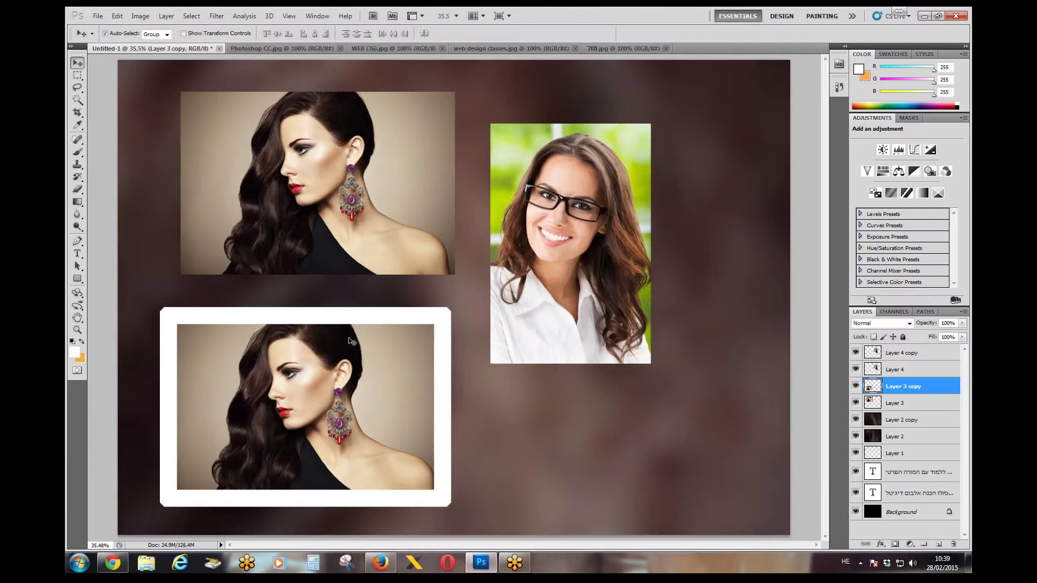
key("ctrl+z")
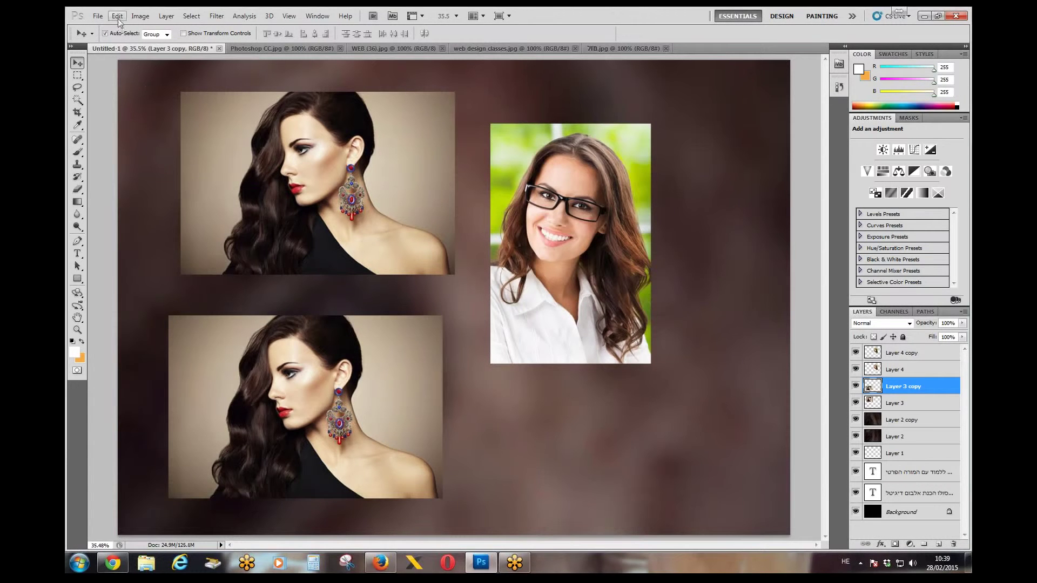
Apply a thin white centred stroke, narrower than 89 px, around the lower earring portrait.
left_click(117, 16)
left_click(133, 192)
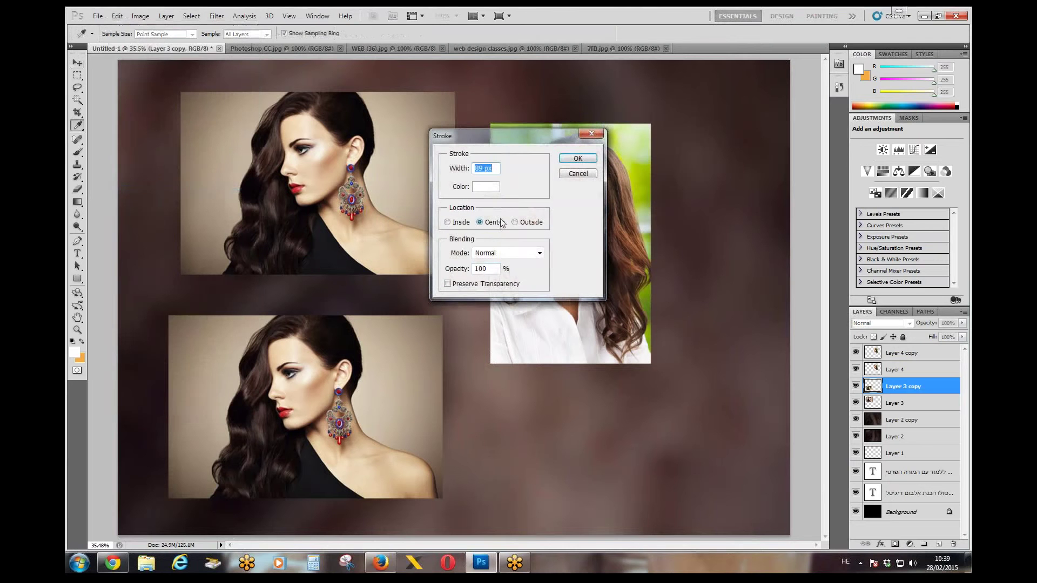
key("Return")
key("v")
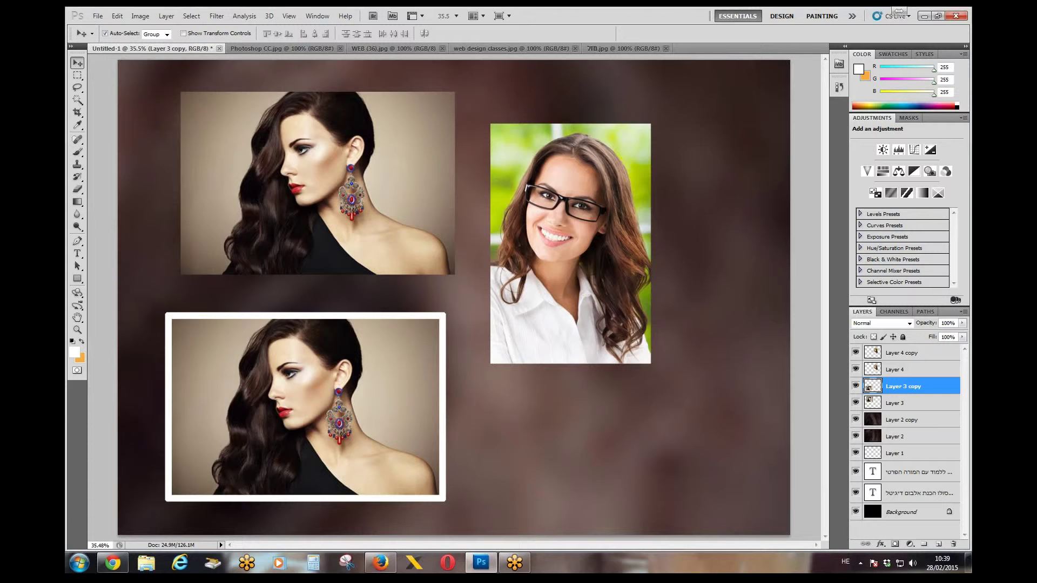
Load the framed portrait's outline as a selection on a new layer above it and feather it by 25 pixels.
left_click(880, 384, "ctrl")
left_click(937, 545)
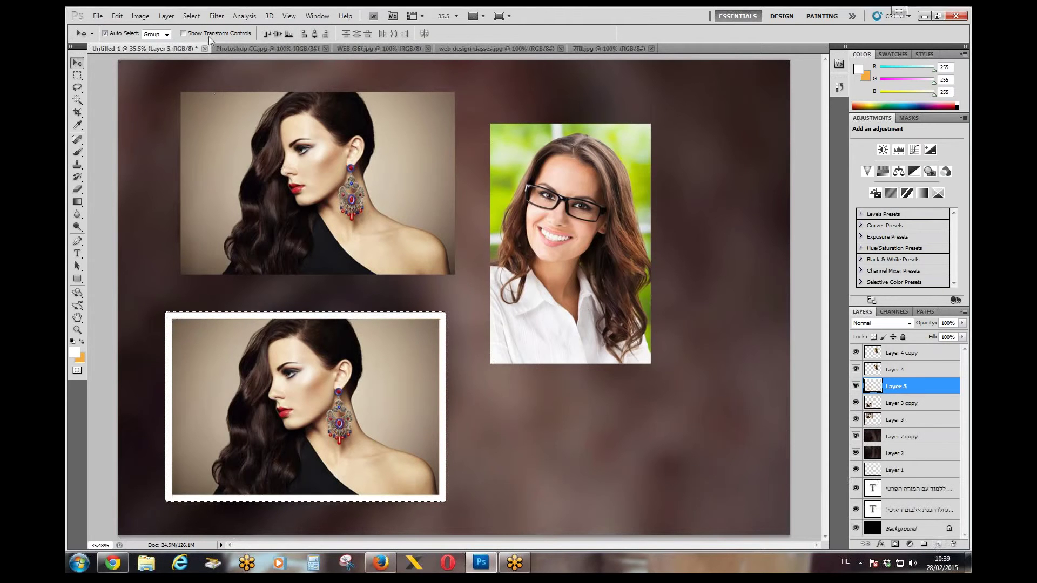
left_click(191, 16)
mouse_move(234, 136)
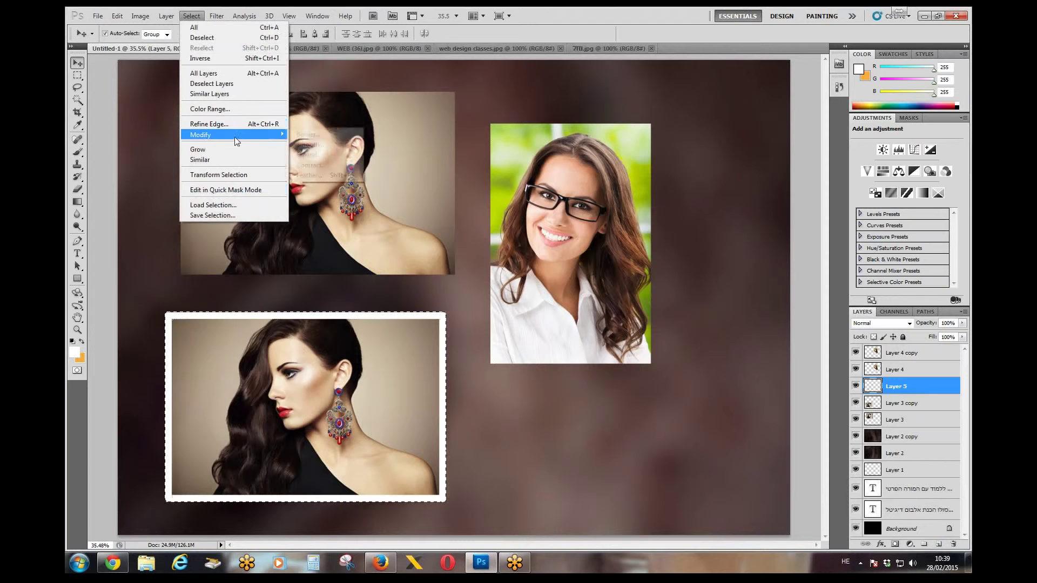
left_click(309, 176)
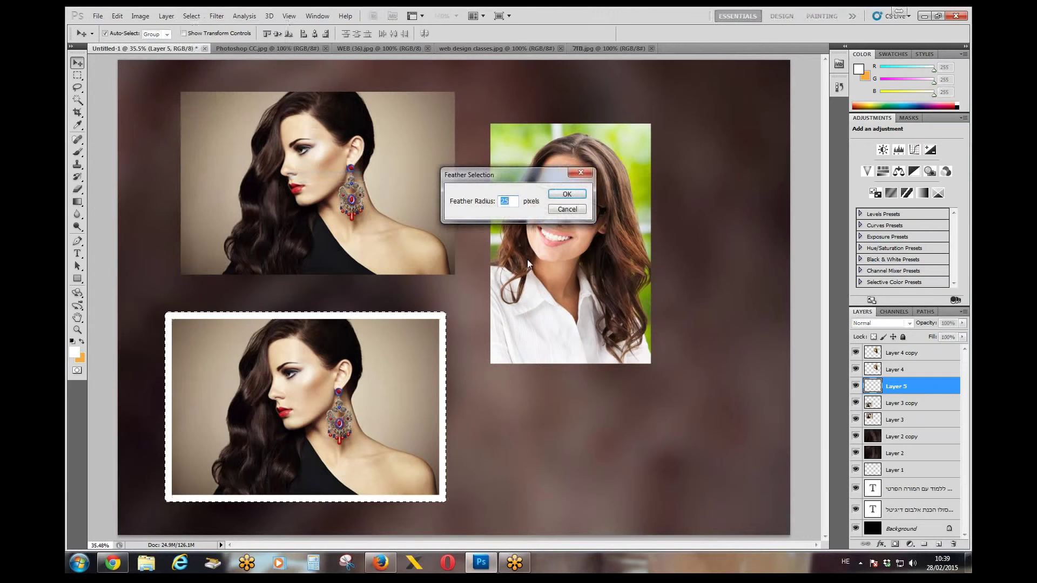
key("Return")
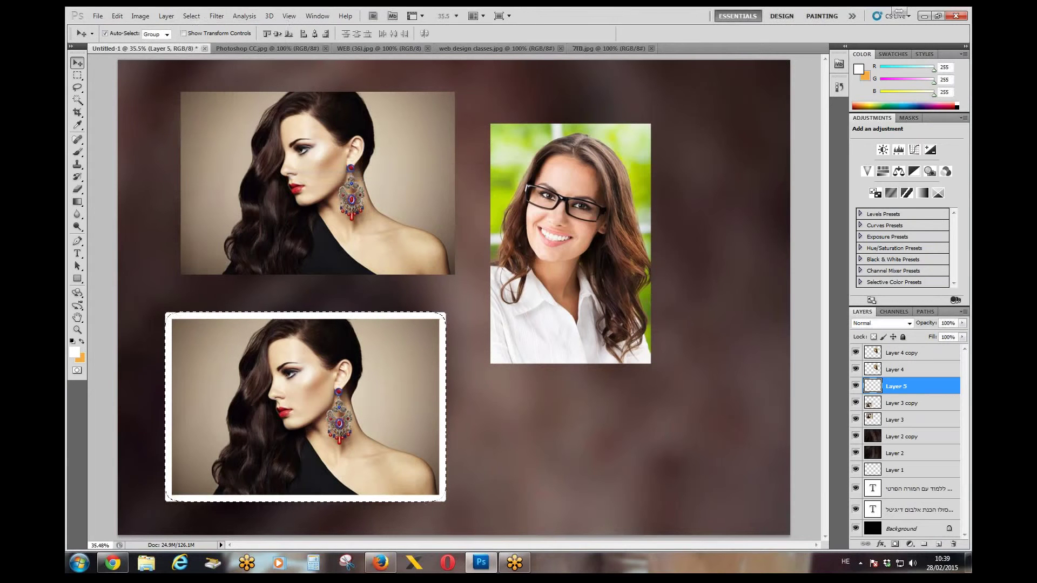
Fill the feathered selection with white and move its layer beneath both earring portraits to form a glow around the framed one.
key("shift+F5")
key("Return")
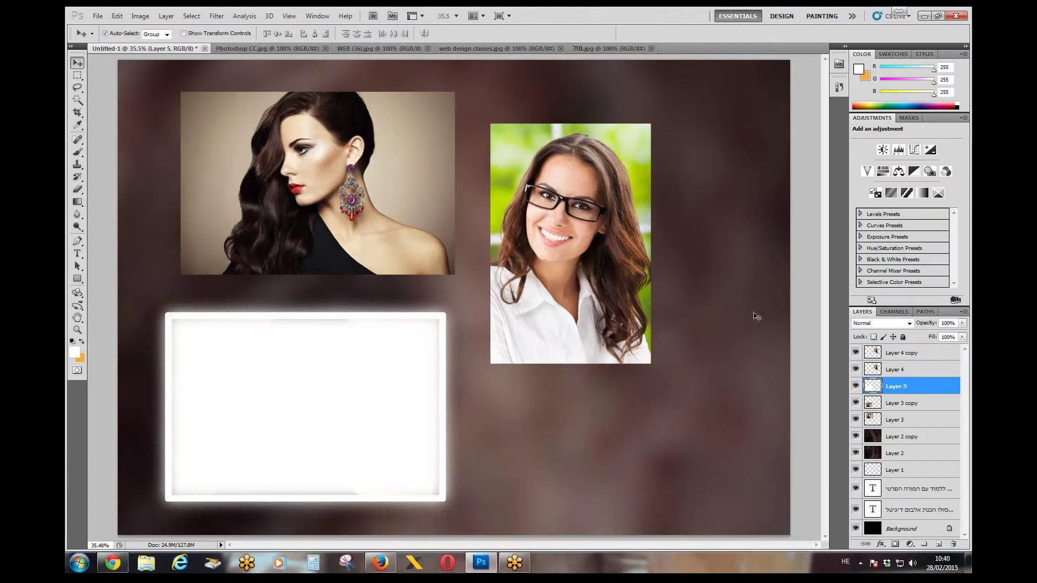
left_click_drag(913, 393, 911, 427)
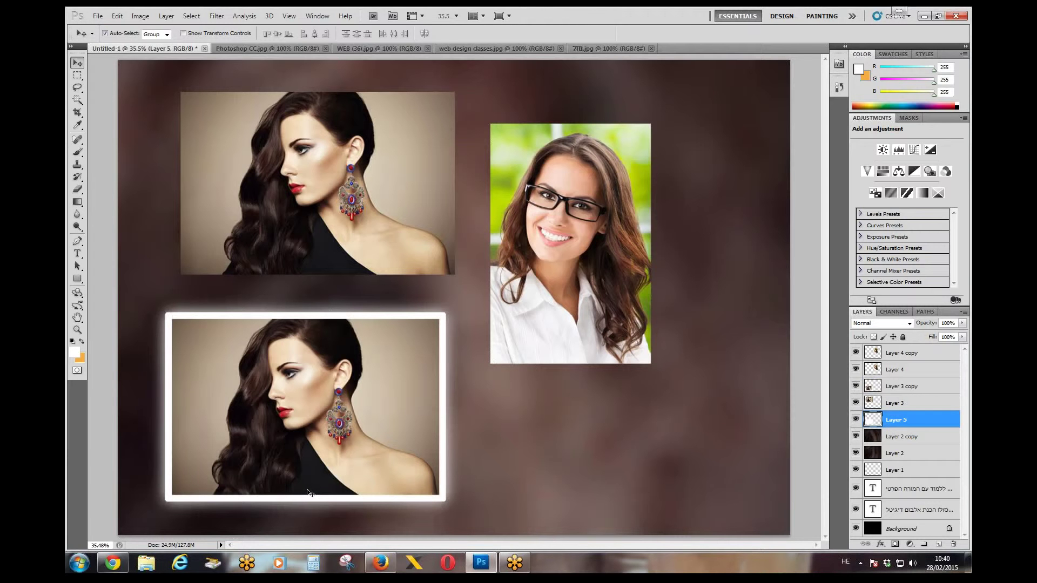
Separate the two glasses portraits, placing the copy at the lower centre and the original at the upper right, slightly overlapping.
left_click_drag(538, 245, 532, 356)
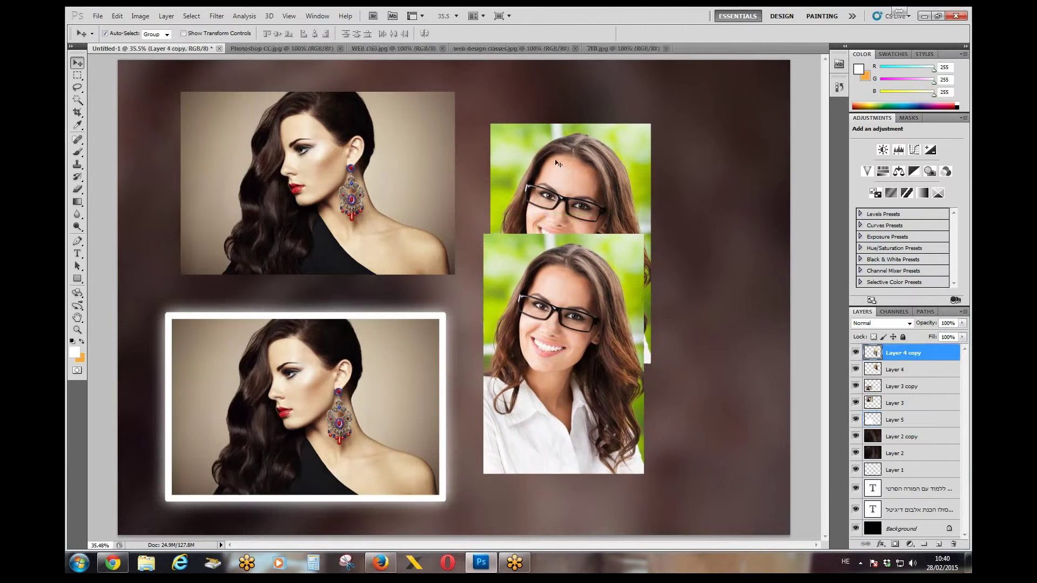
left_click_drag(558, 165, 657, 156)
left_click(563, 329)
left_click_drag(564, 329, 575, 329)
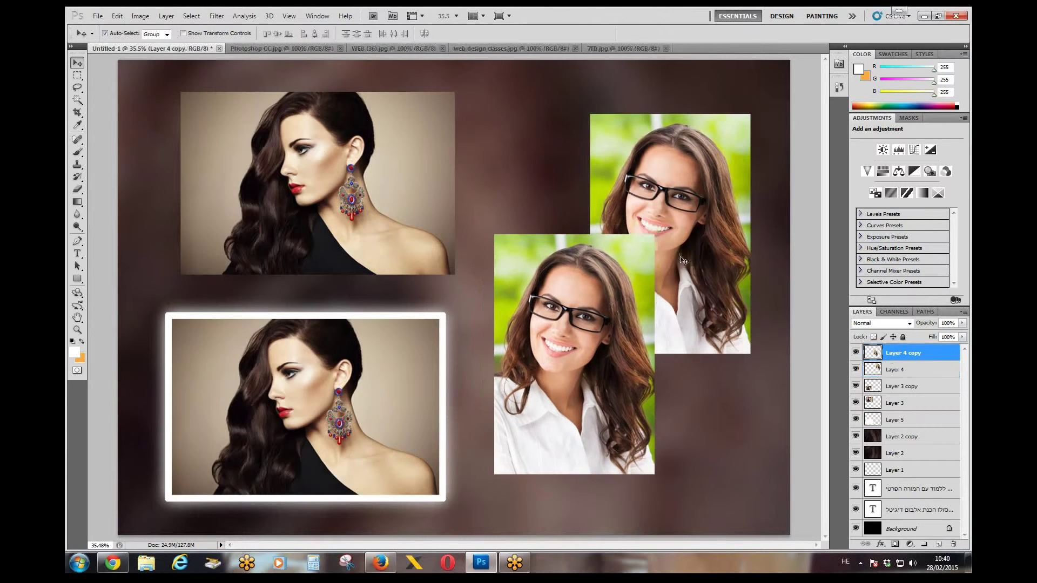
left_click_drag(683, 260, 695, 254)
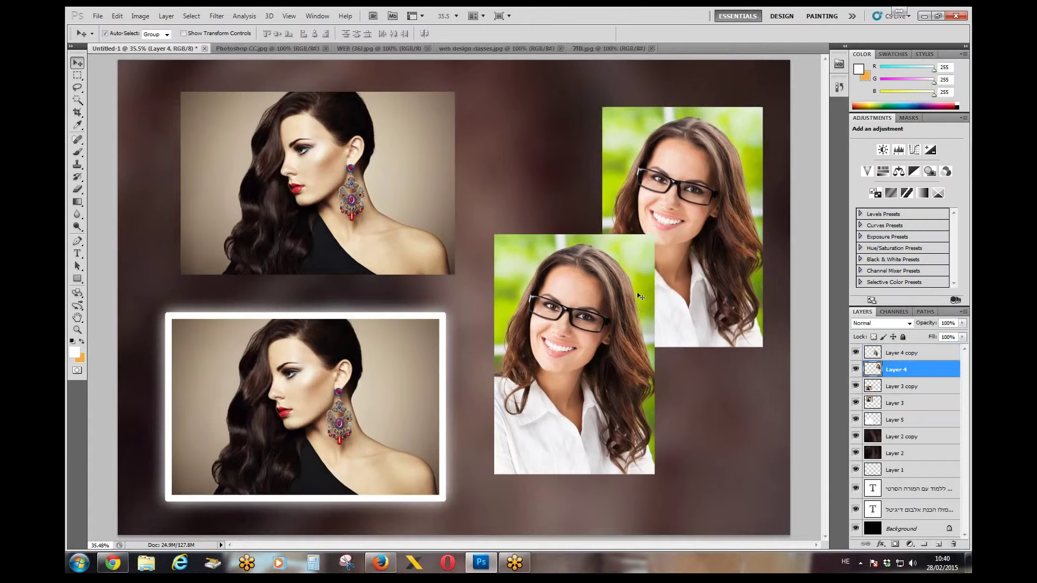
left_click_drag(604, 297, 589, 318)
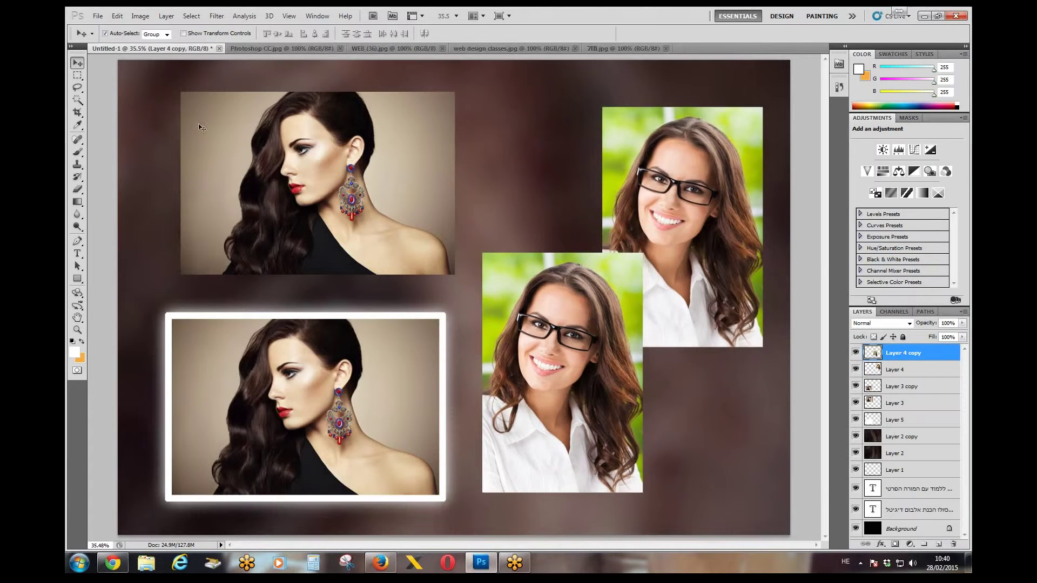
Select a rectangle inside the lower glasses portrait, feather and invert the selection, and delete the outer area to soften the photo's edges.
left_click(76, 76)
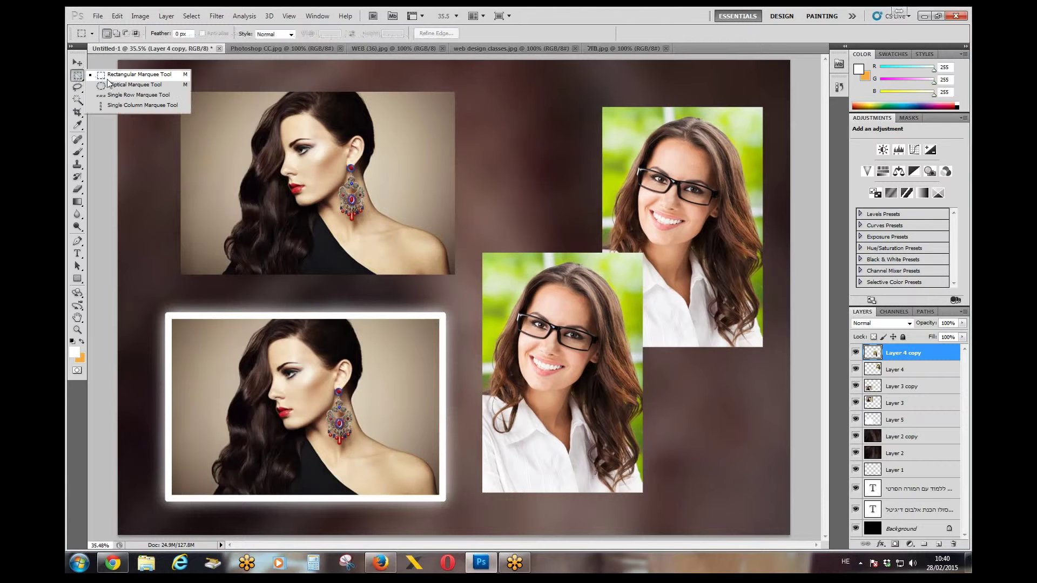
left_click(114, 76)
left_click_drag(587, 401, 624, 469)
key("shift+F6")
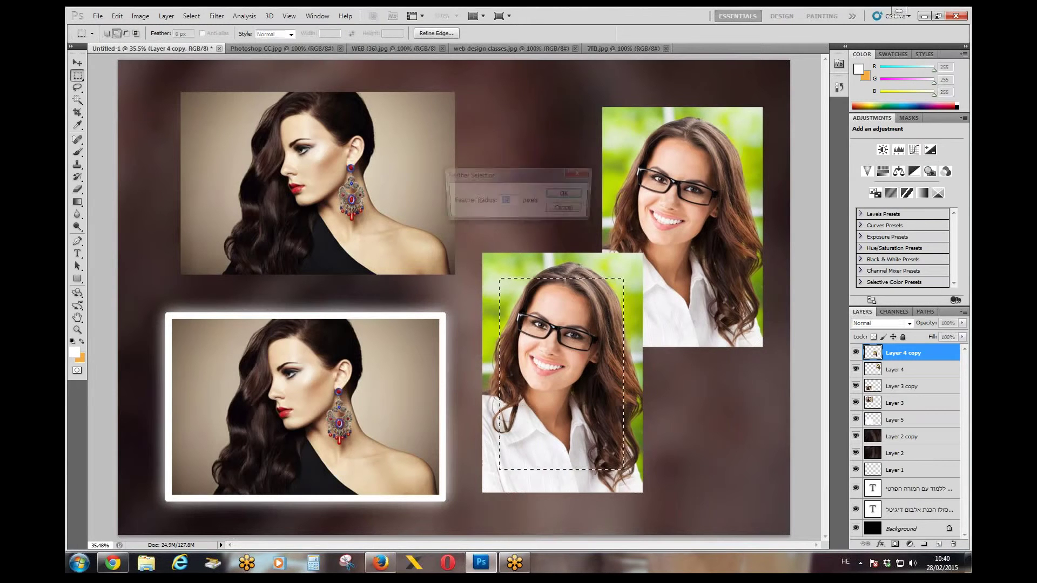
type("6")
key("Return")
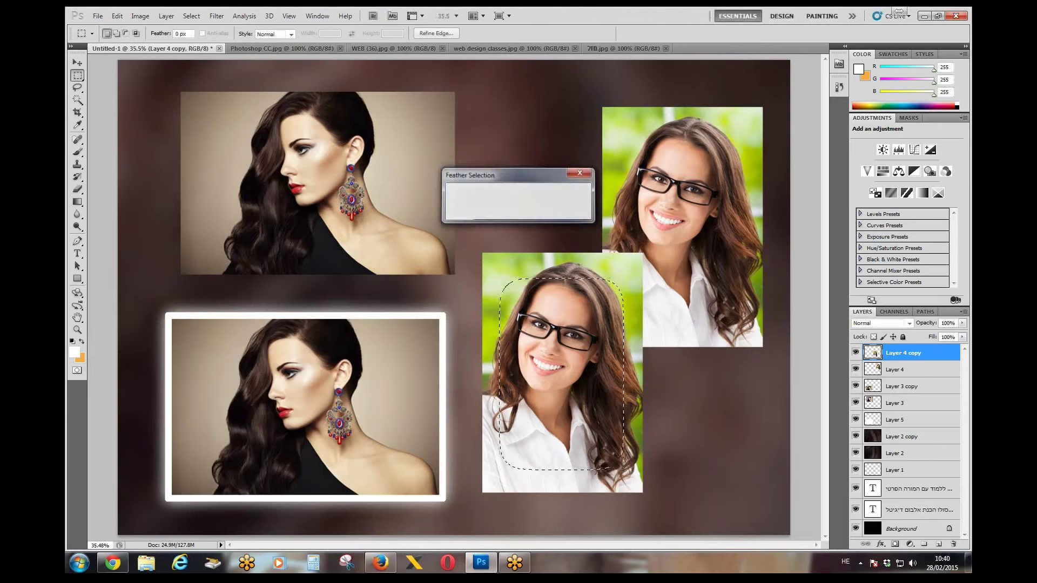
key("ctrl+shift+i")
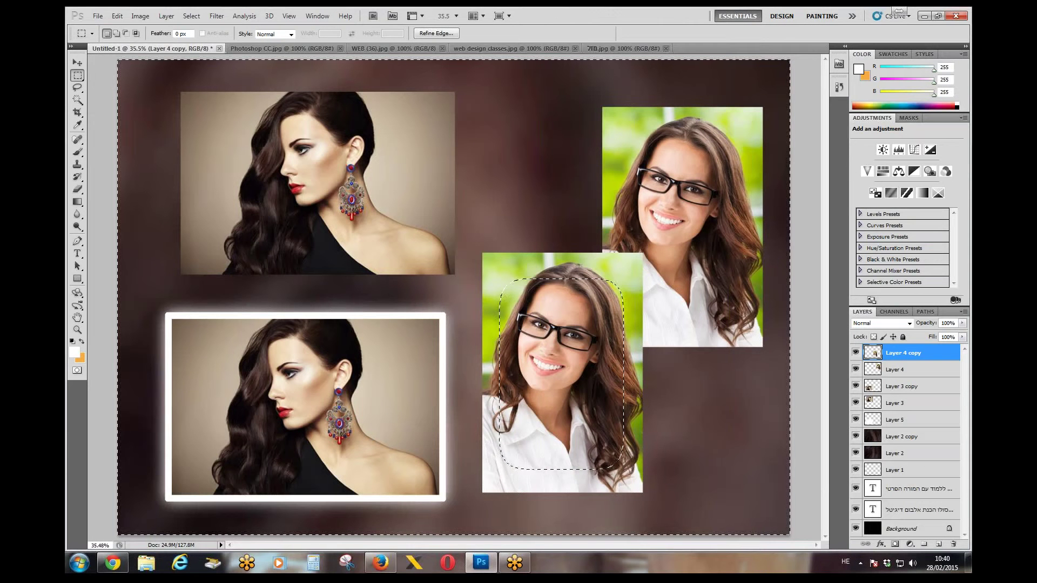
key("Delete")
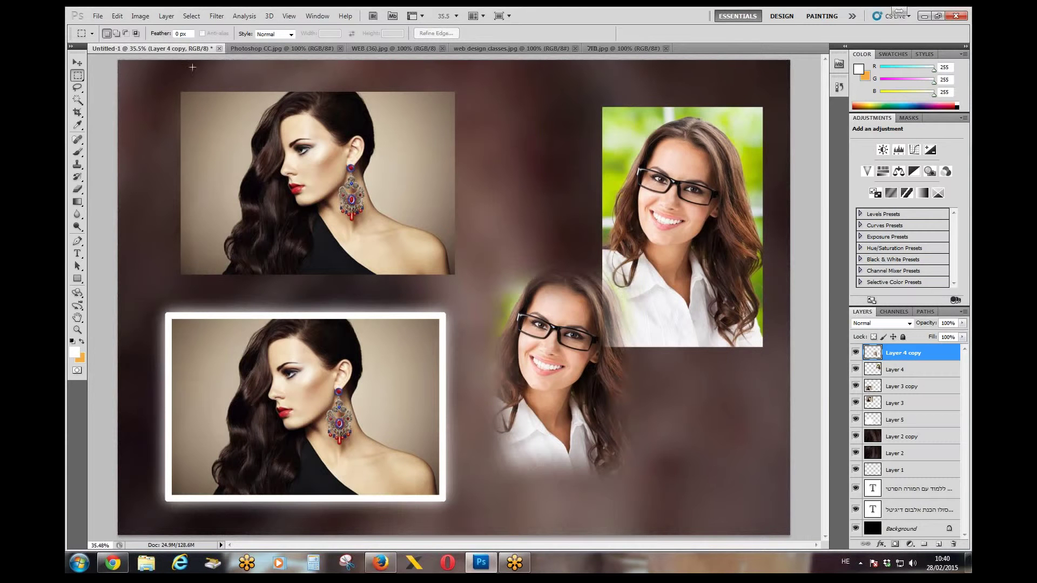
Move the soft-edged glasses portrait down beside the framed photo and shift the original glasses portrait up.
left_click(77, 63)
left_click_drag(547, 352, 527, 381)
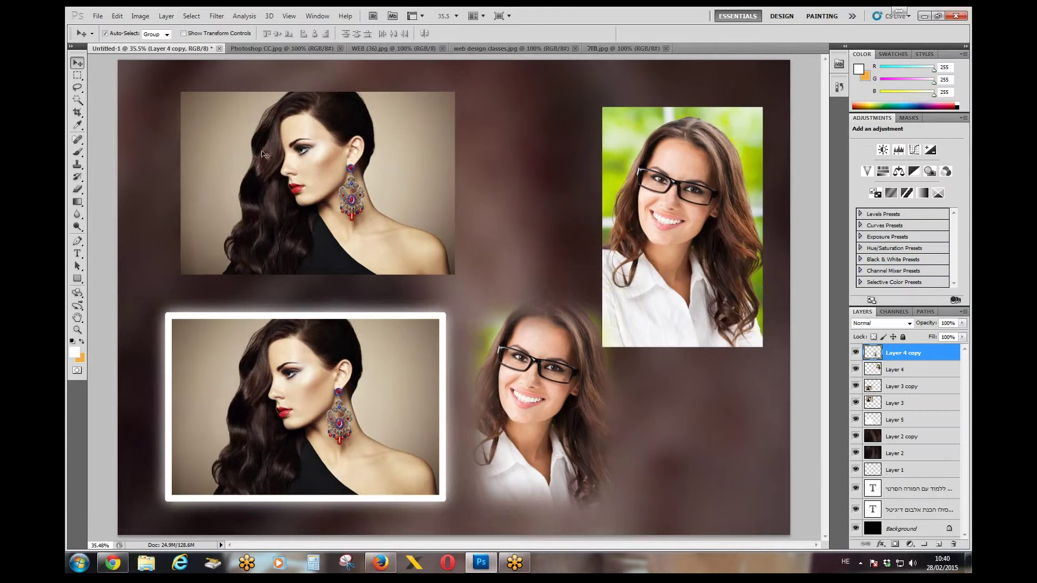
left_click_drag(532, 384, 550, 428)
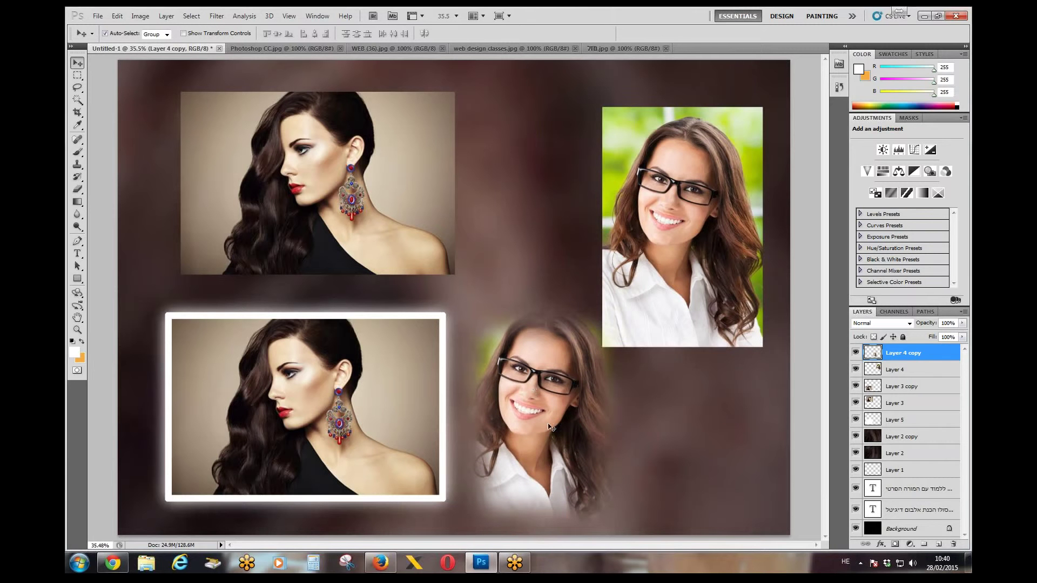
left_click_drag(643, 306, 646, 290)
left_click_drag(545, 394, 537, 386)
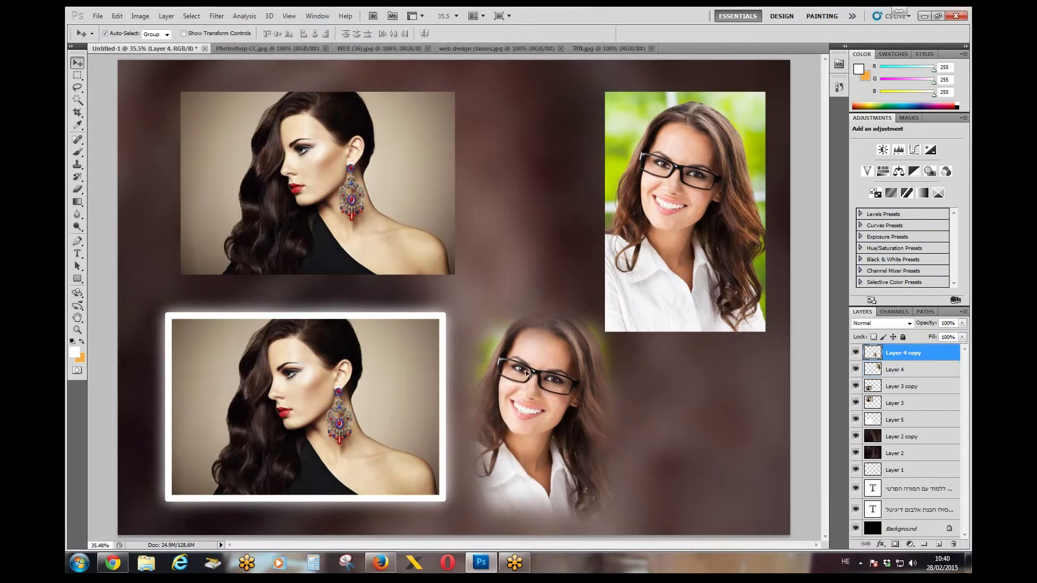
Try a near-black 35 px centred stroke around the soft-edged glasses portrait, and undo it.
left_click(118, 16)
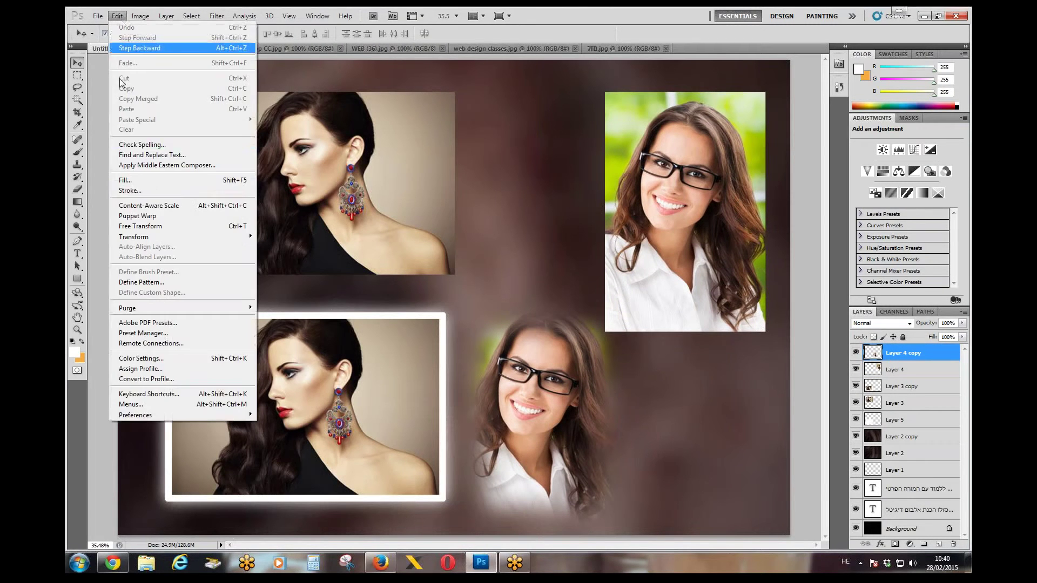
left_click(129, 190)
left_click(476, 187)
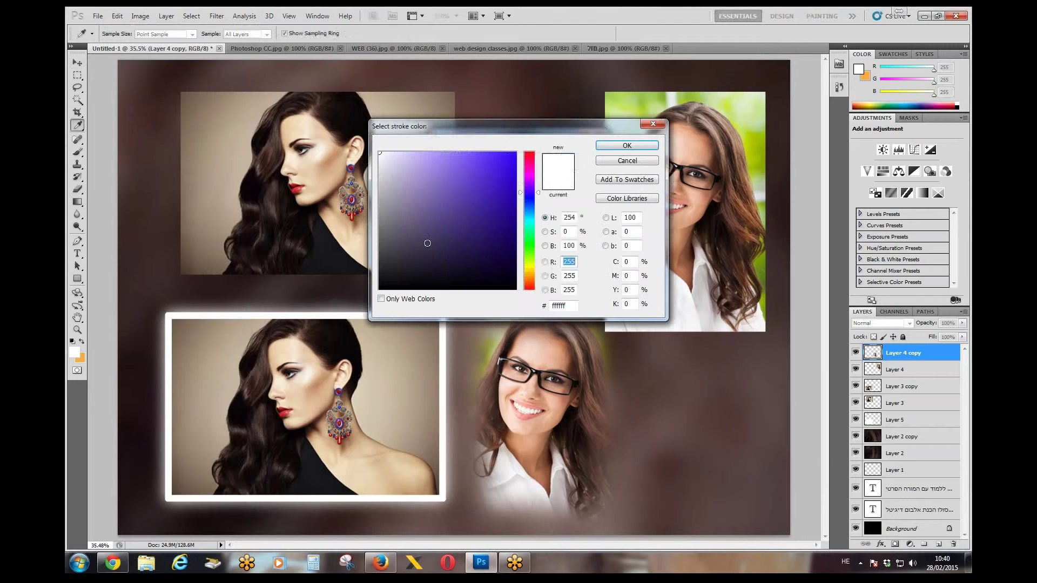
left_click(627, 146)
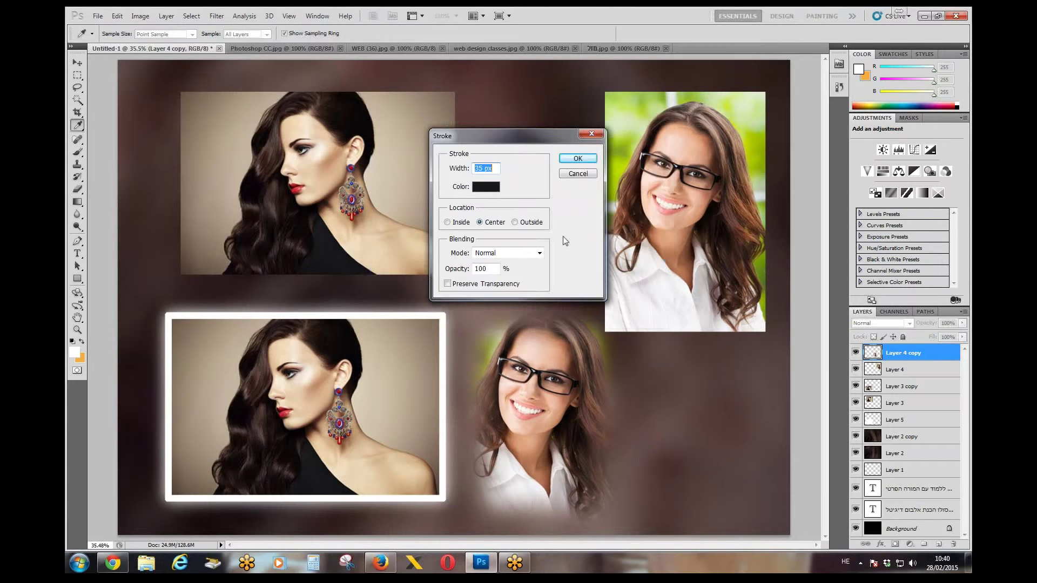
left_click(567, 158)
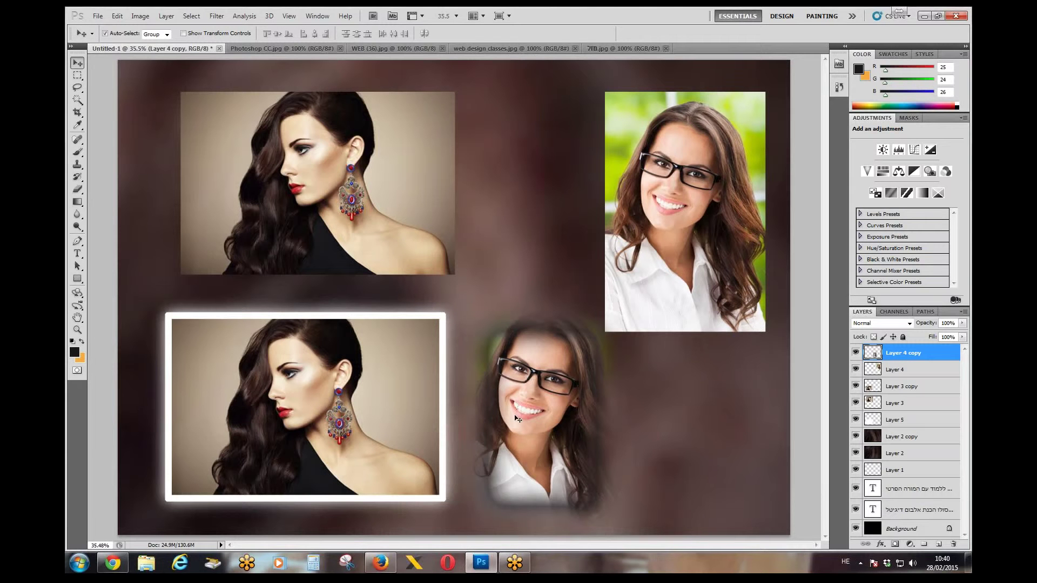
key("ctrl+z")
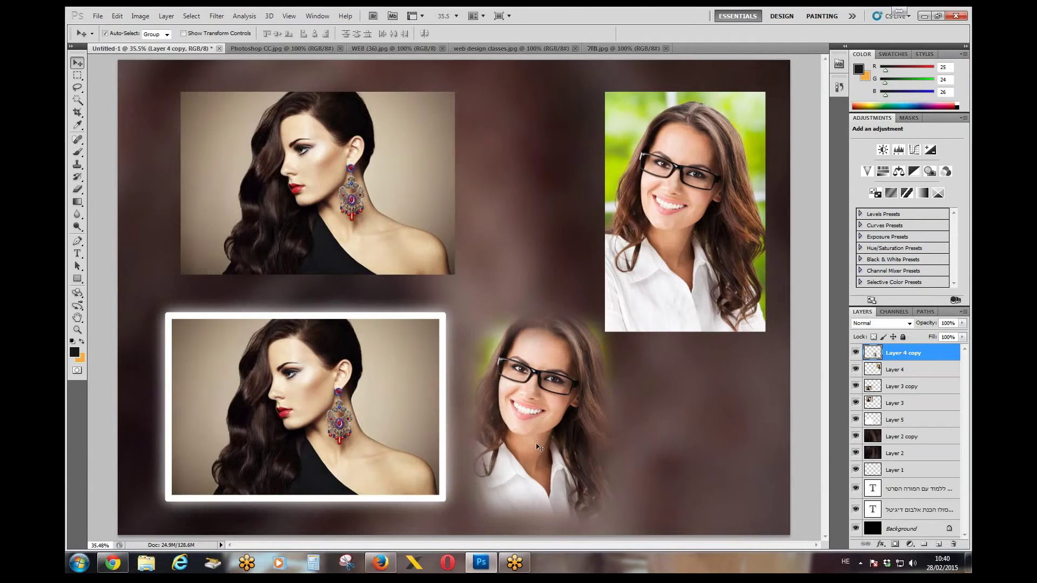
Overlay the soft-edged glasses portrait on the upper earring portrait and scale it down.
left_click_drag(538, 447, 237, 215)
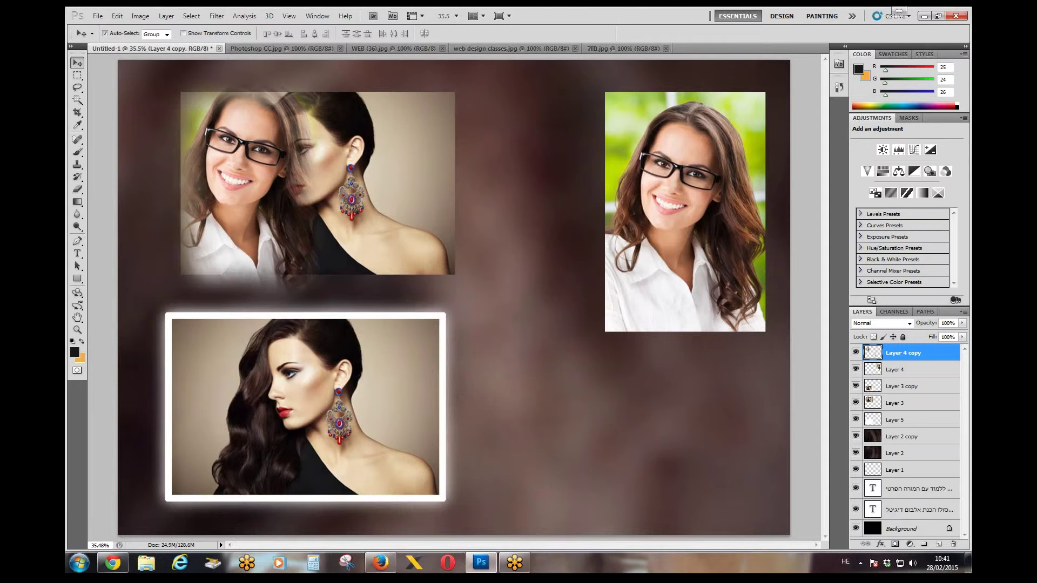
key("ctrl+t")
left_click_drag(329, 305, 306, 281)
key("Return")
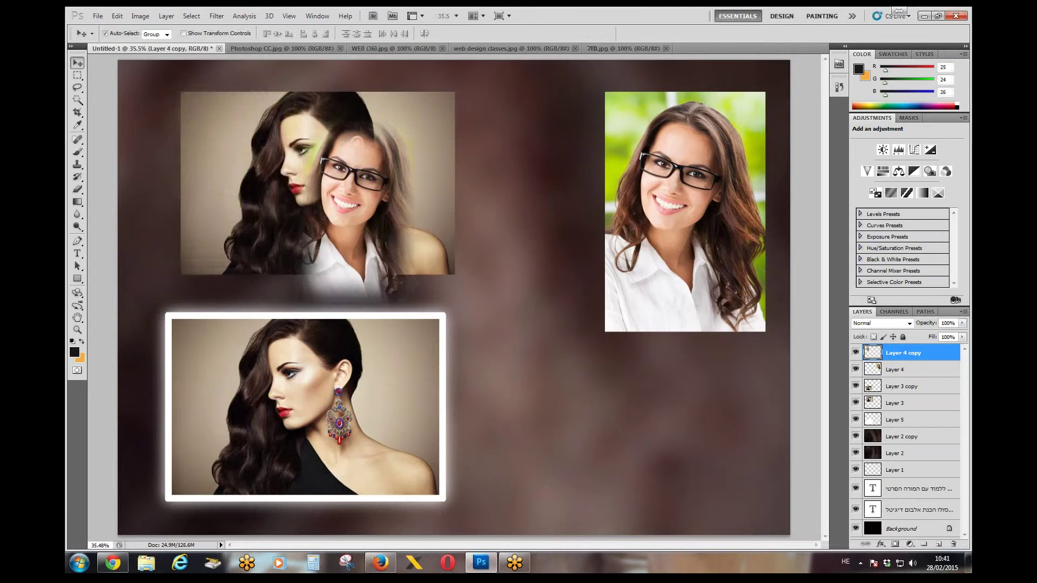
Delete the soft-edged portrait copy and move the original glasses portrait down toward the middle of the page.
left_click_drag(383, 240, 612, 436)
key("Delete")
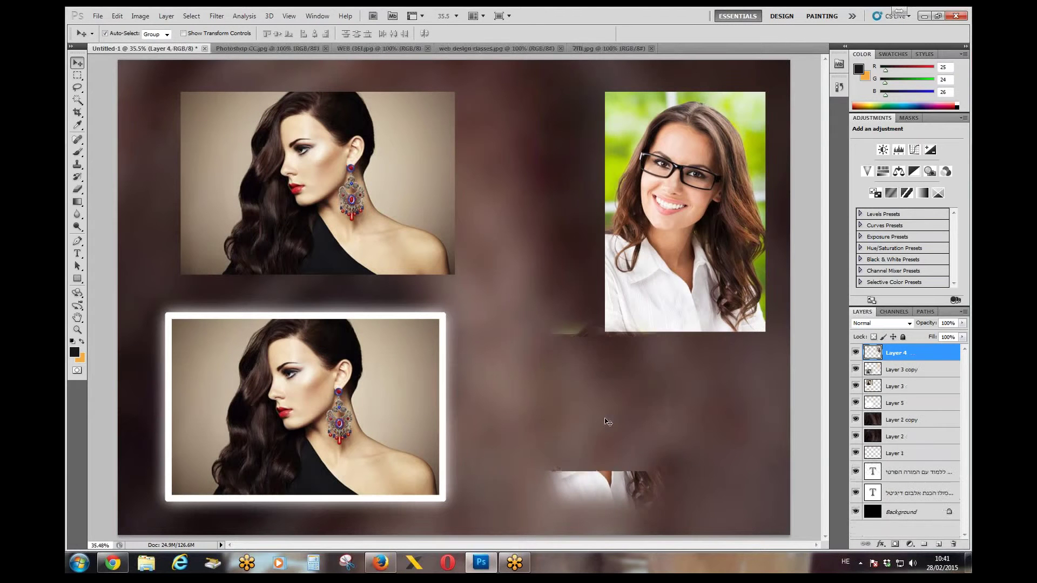
left_click_drag(707, 228, 650, 303)
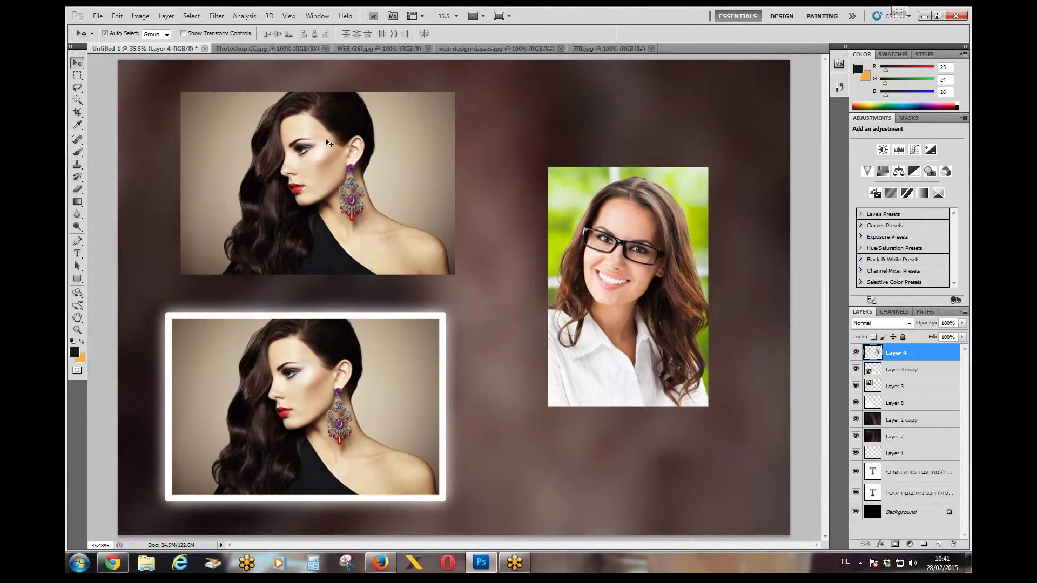
Move the unframed earring portrait behind the glasses portrait and scale it up until both photos have the same height.
left_click_drag(328, 142, 588, 239)
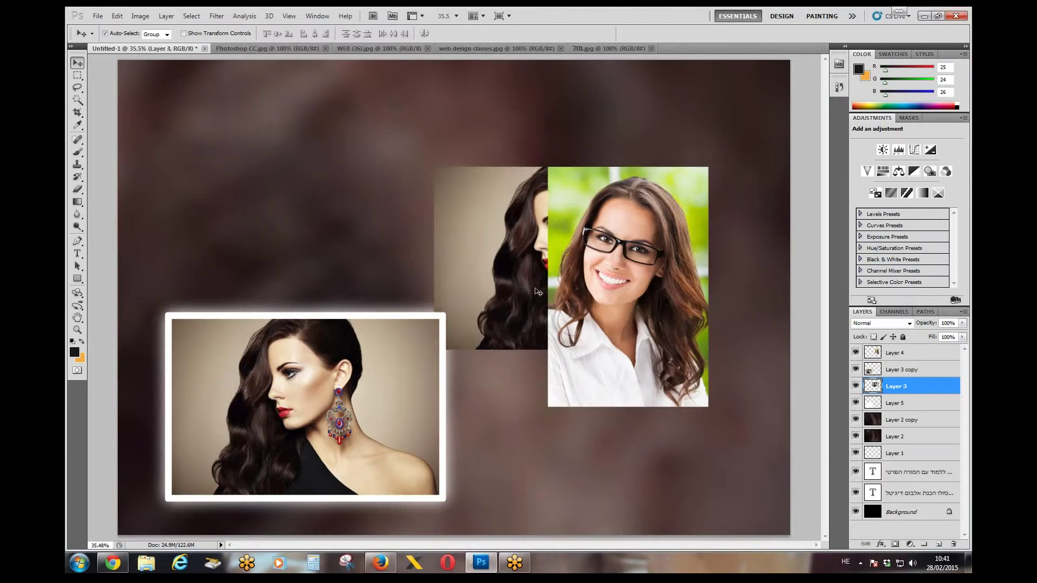
key("ctrl+t")
left_click_drag(436, 350, 354, 438)
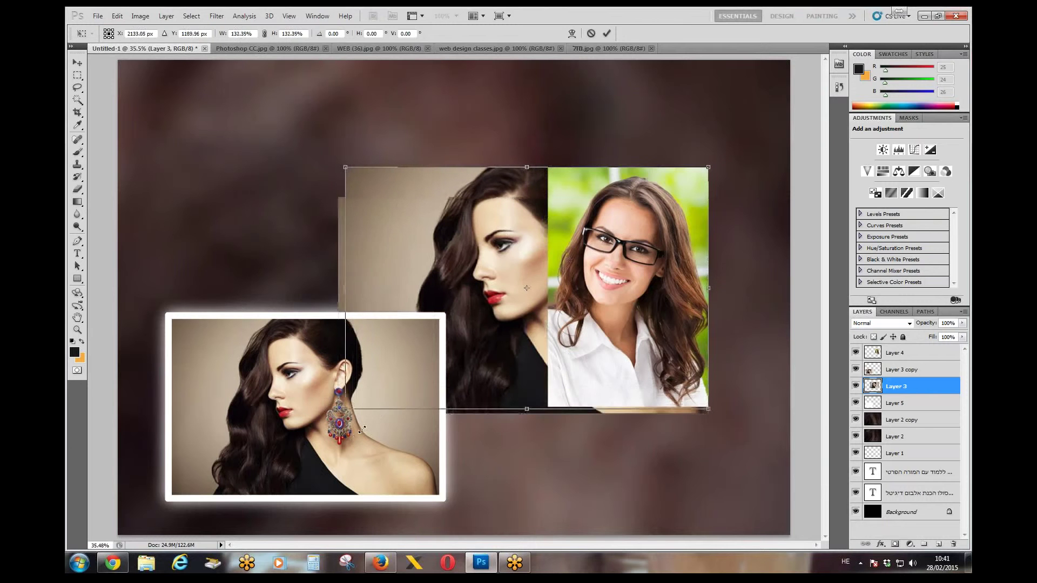
key("Return")
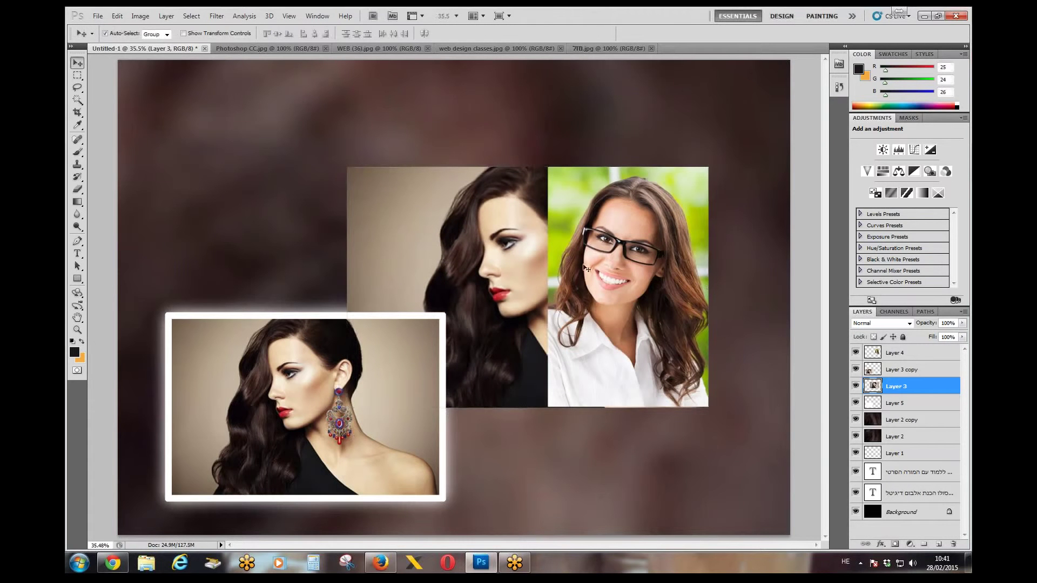
Lasso a freehand area across the seam between the two large portraits, make the glasses portrait's layer active, and nudge the selection left.
left_click(77, 88)
mouse_move(572, 156)
left_mouse_down()
mouse_move(533, 144)
mouse_move(508, 397)
left_mouse_up()
mouse_move(568, 406)
left_mouse_down()
mouse_move(629, 296)
mouse_move(664, 186)
mouse_move(590, 136)
mouse_move(559, 146)
left_mouse_up()
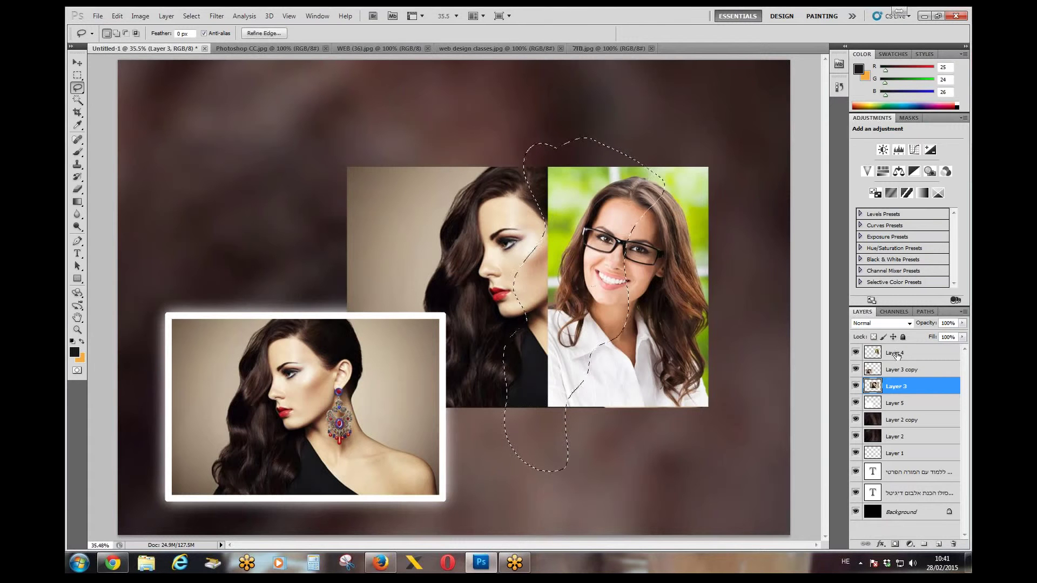
key("alt+]")
key("alt+]")
left_click_drag(608, 235, 590, 237)
Feather the lasso selection, delete that area of the glasses portrait repeatedly to blend it into the earring portrait, and deselect.
right_click(592, 237)
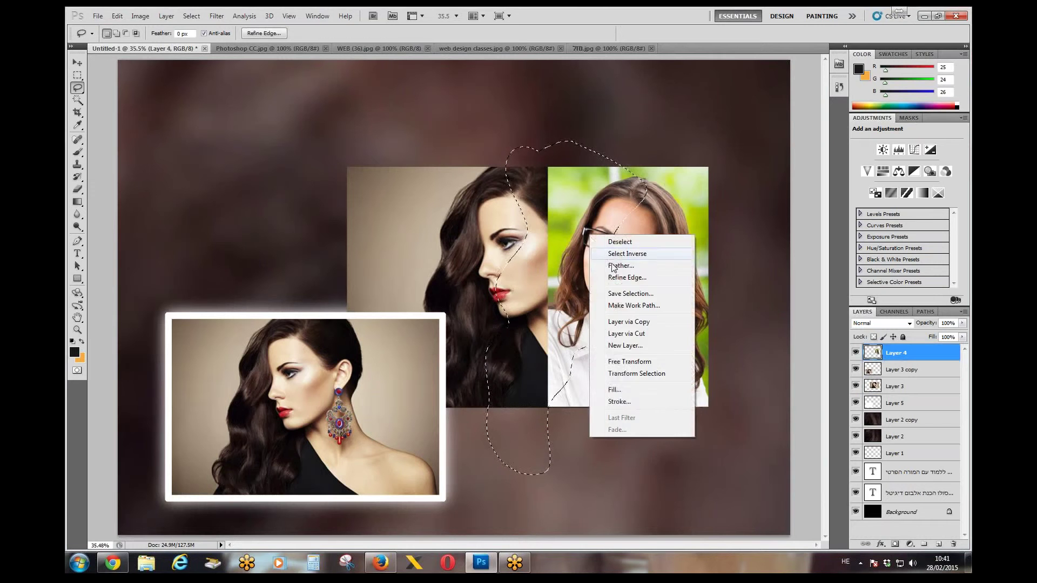
left_click(612, 264)
left_click(583, 198)
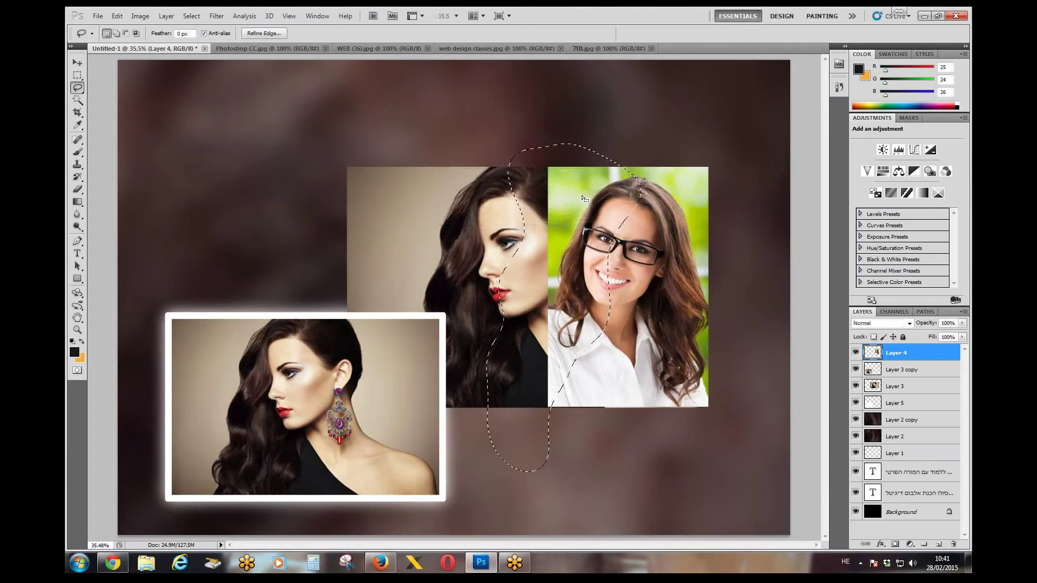
key("Delete")
key("ctrl+d")
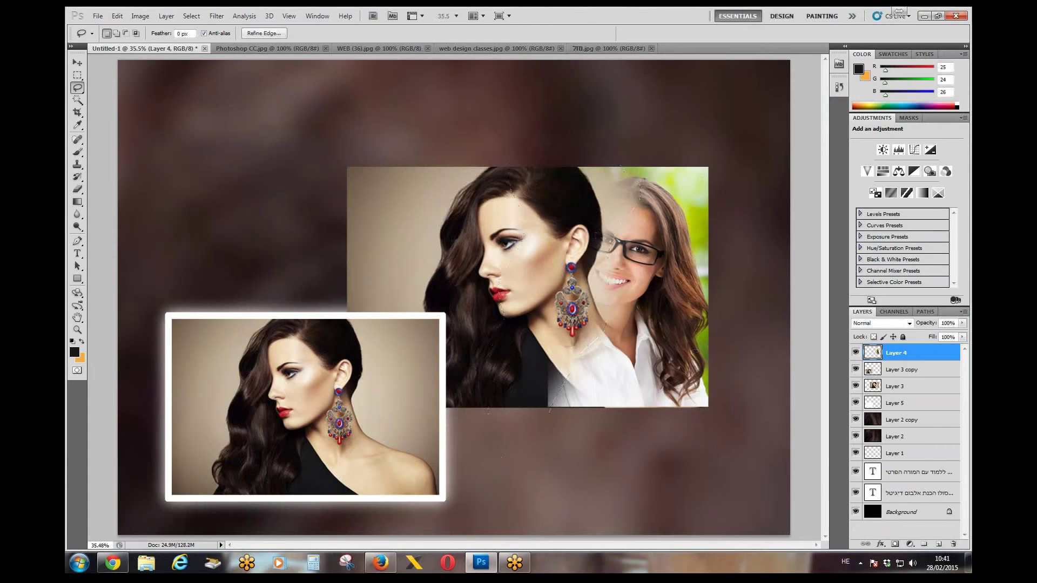
left_click_drag(551, 410, 546, 459)
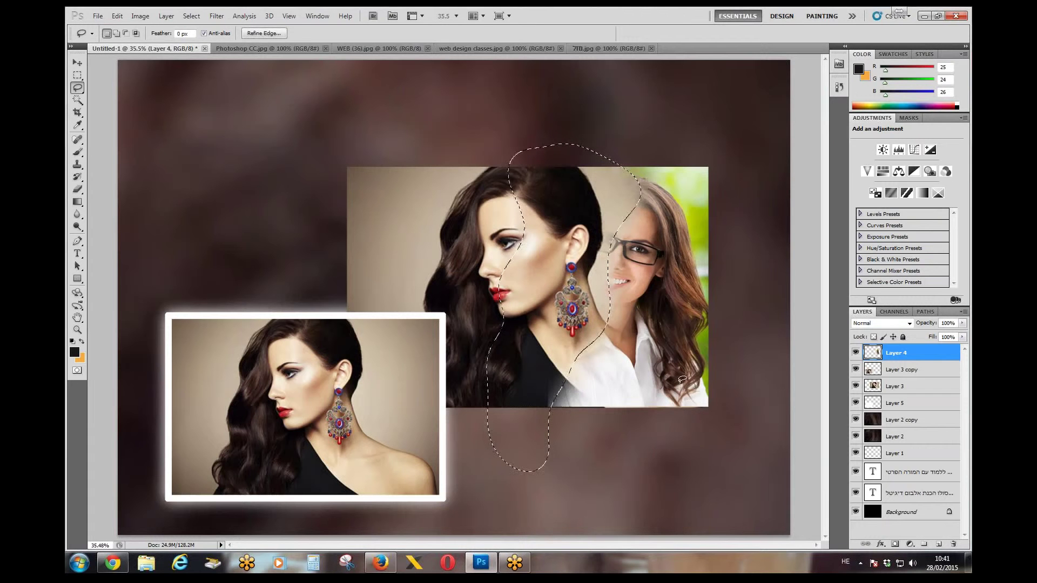
left_click(483, 284)
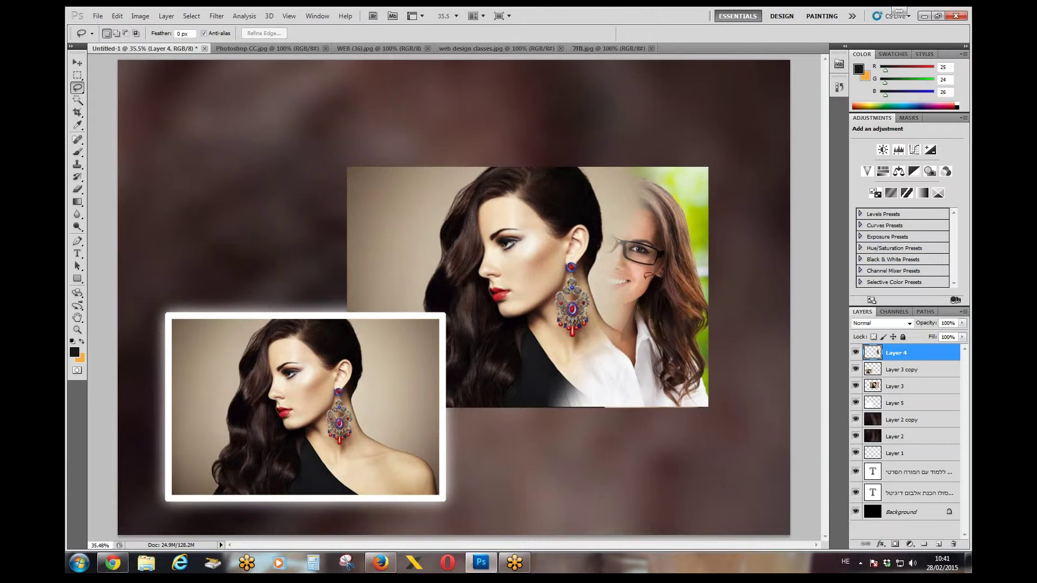
Lock all properties of the two blurred background layers, Layer 2 copy and Layer 2.
left_click(77, 75)
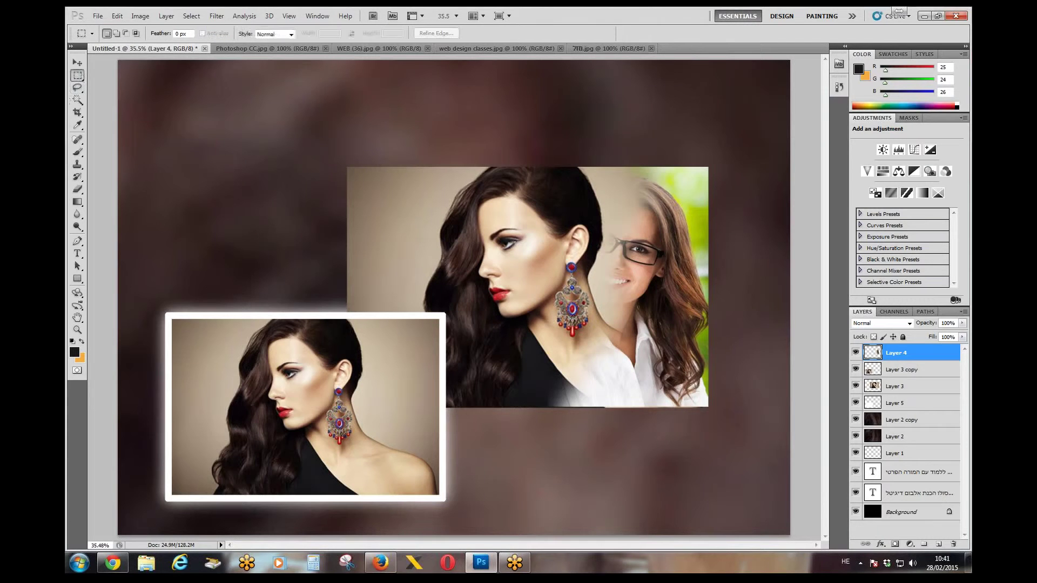
left_click(77, 63)
left_click(927, 427)
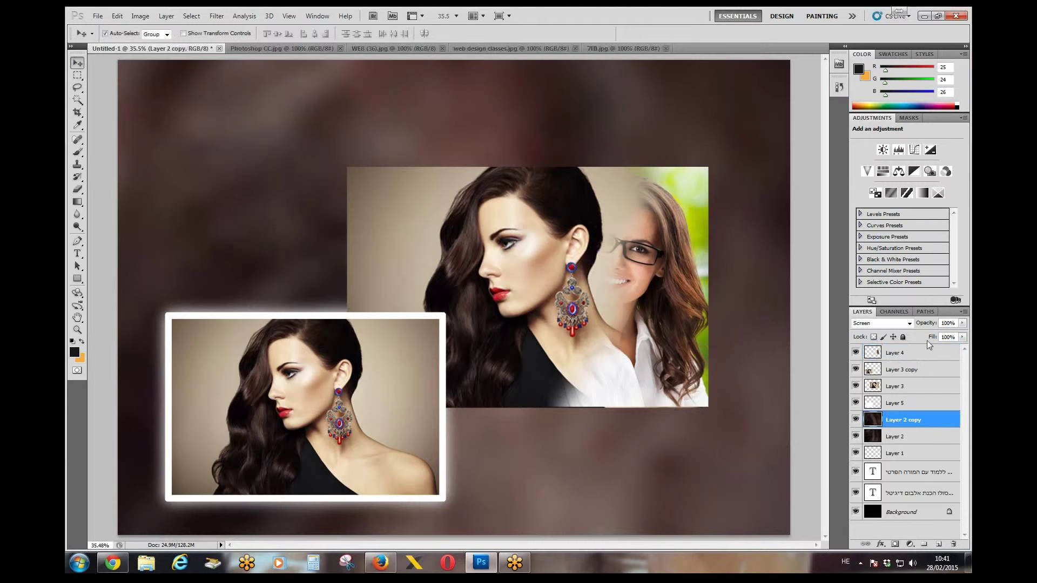
left_click(903, 337)
left_click(917, 439)
left_click(902, 336)
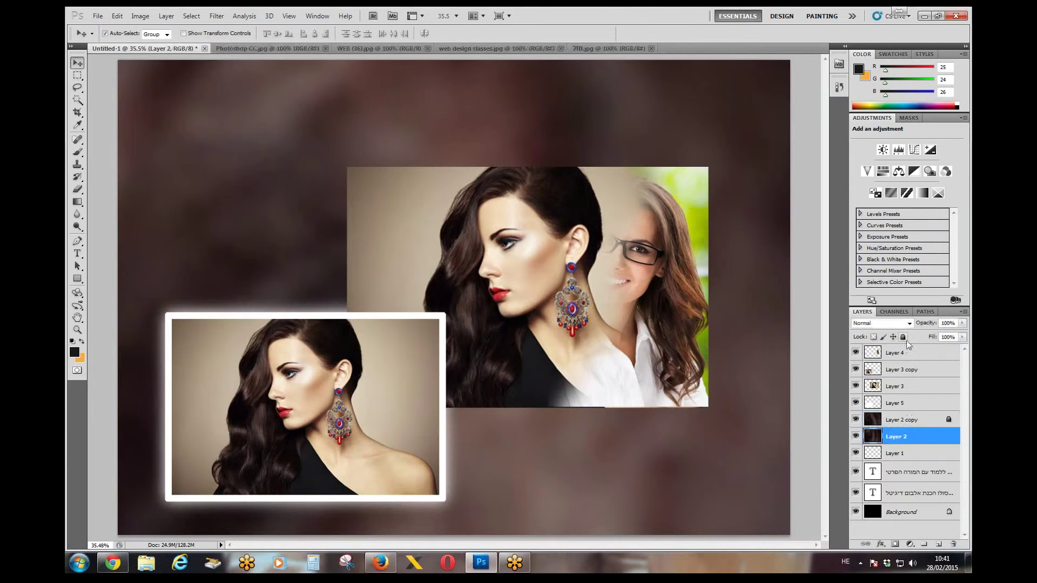
Move the two blended portraits to the page's upper right, then stroke a dark rectangular frame around them on a new layer and deselect.
left_click_drag(740, 150, 622, 290)
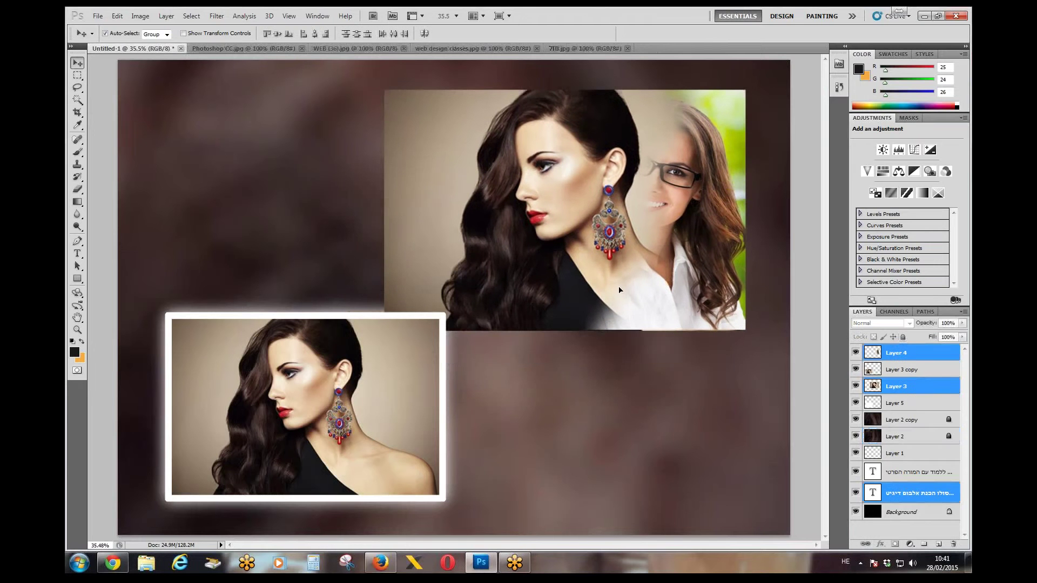
left_click(939, 544)
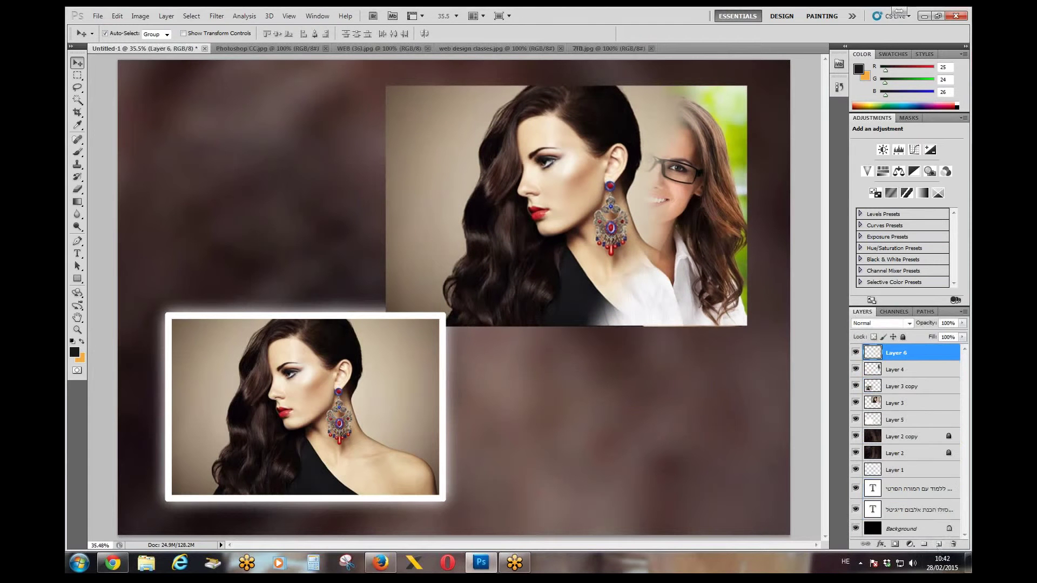
left_click(77, 75)
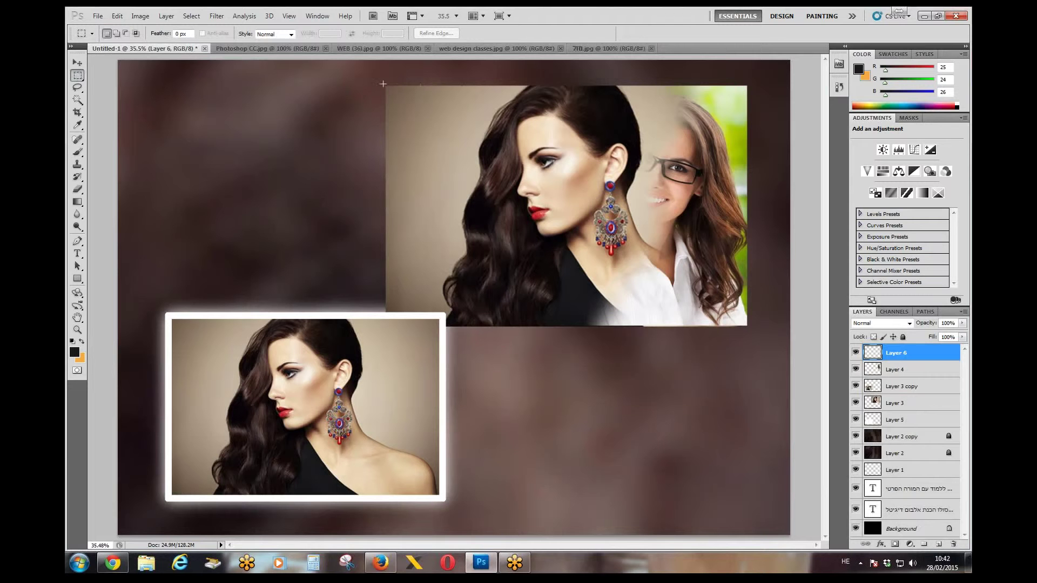
left_click_drag(647, 235, 747, 325)
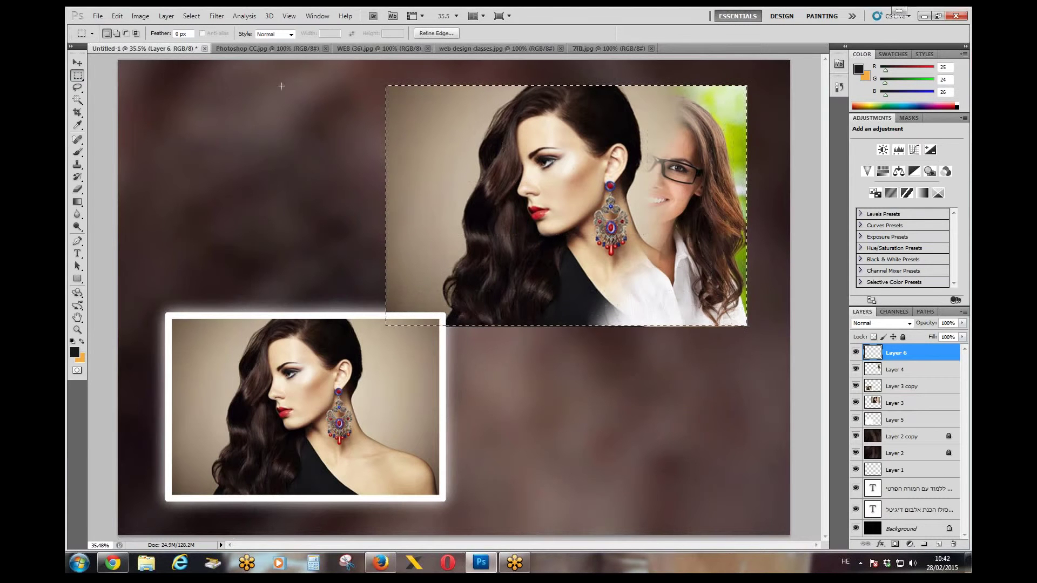
left_click(117, 15)
left_click(130, 190)
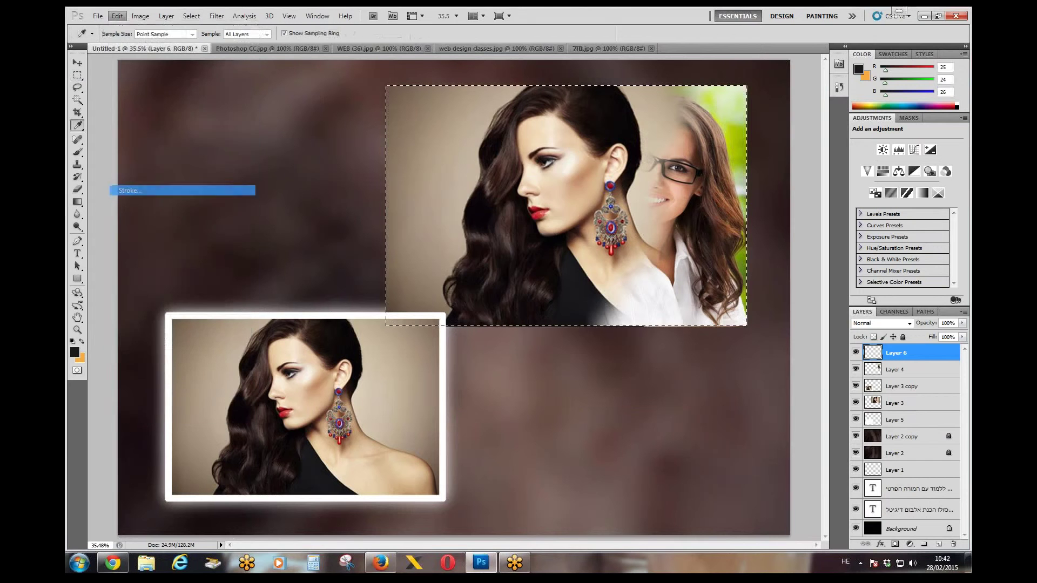
left_click(588, 162)
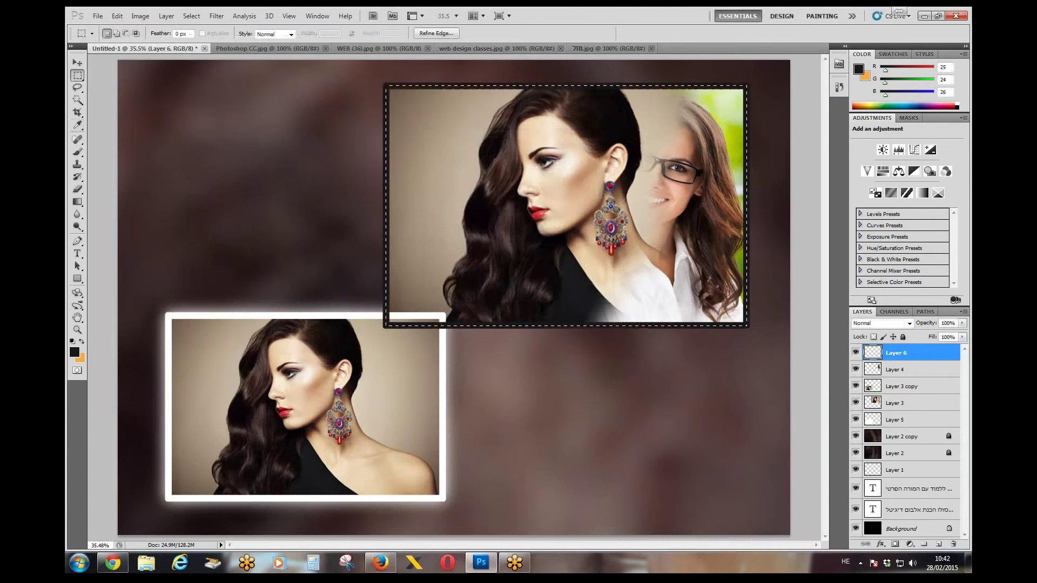
key("ctrl+d")
key("ctrl+a")
left_click(119, 16)
left_click(183, 282)
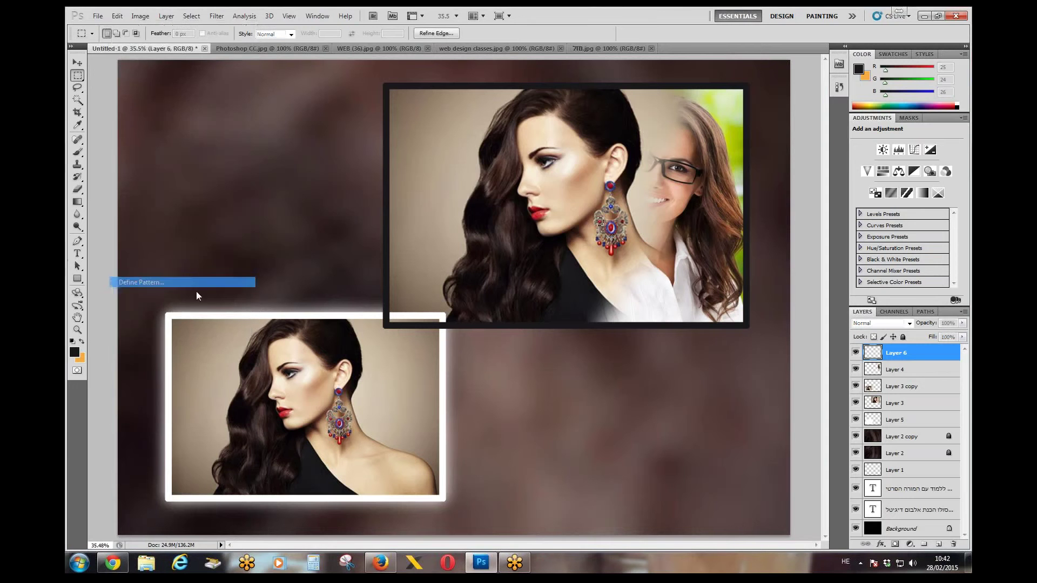
left_click(636, 200)
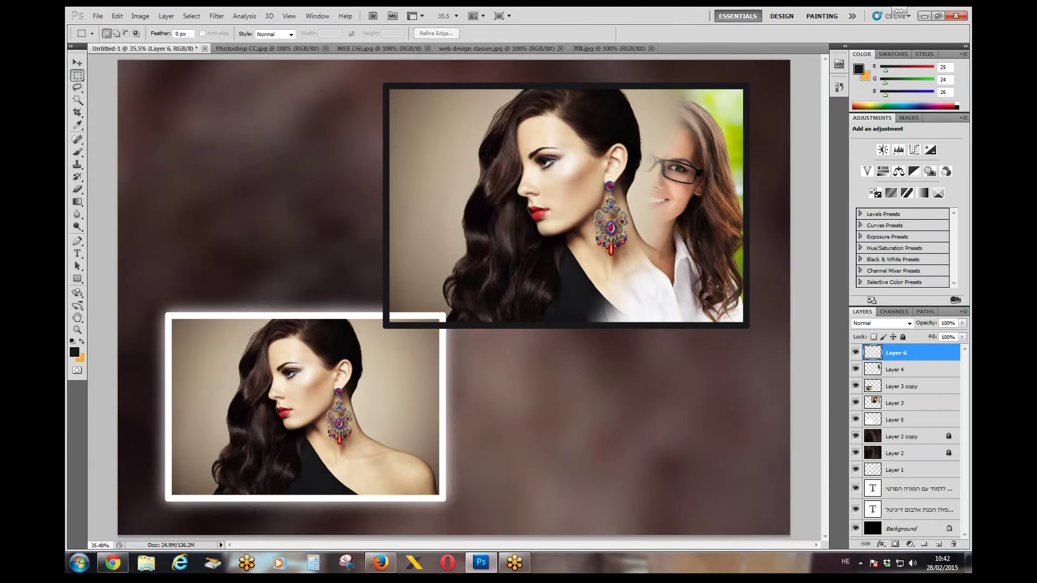
Select the whole framed double portrait, fill that area on a new layer with the red heart pattern, and deselect.
left_click_drag(383, 83, 749, 327)
left_click(939, 544)
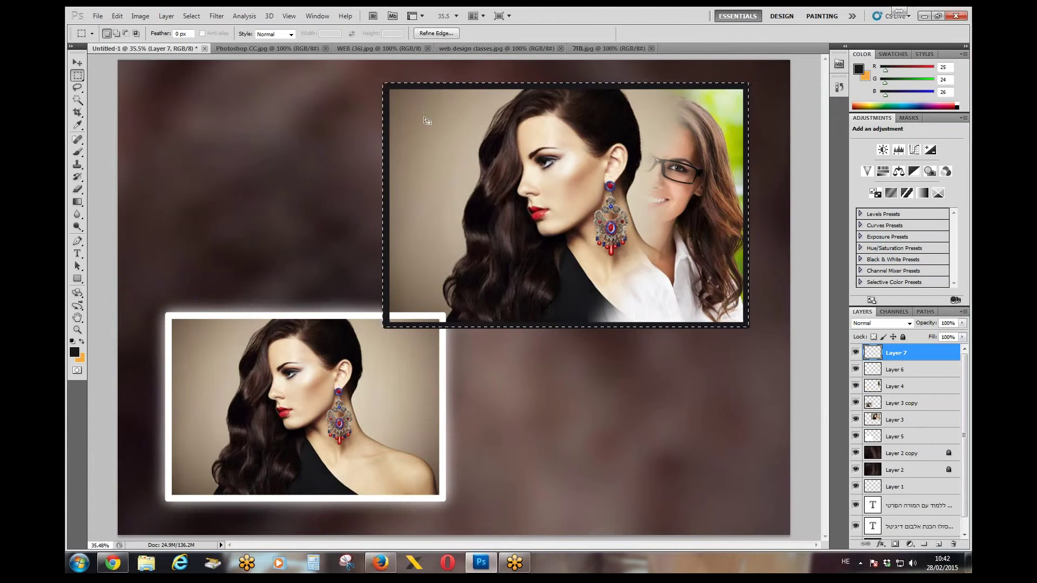
left_click(117, 16)
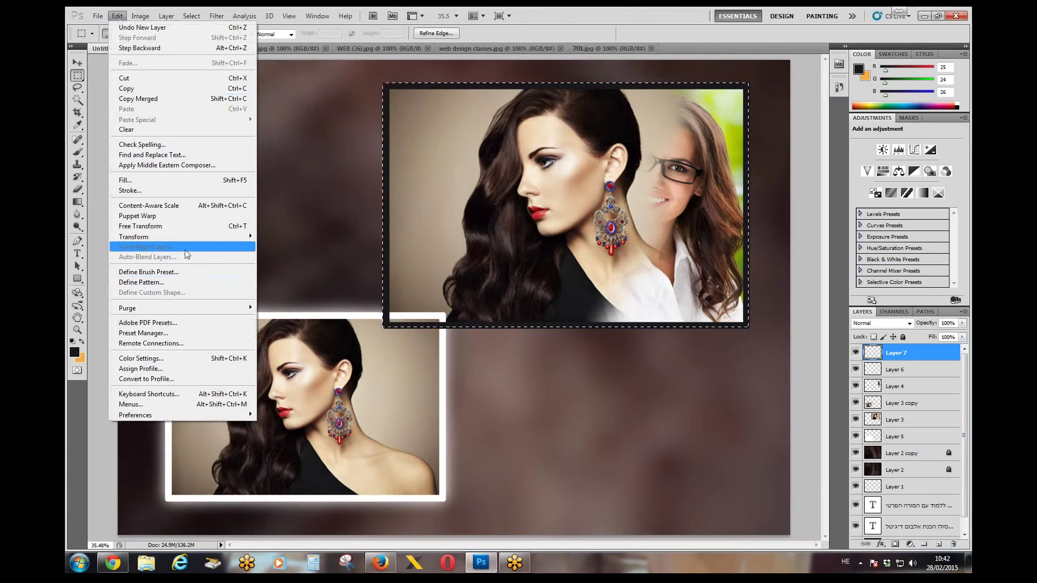
left_click(160, 184)
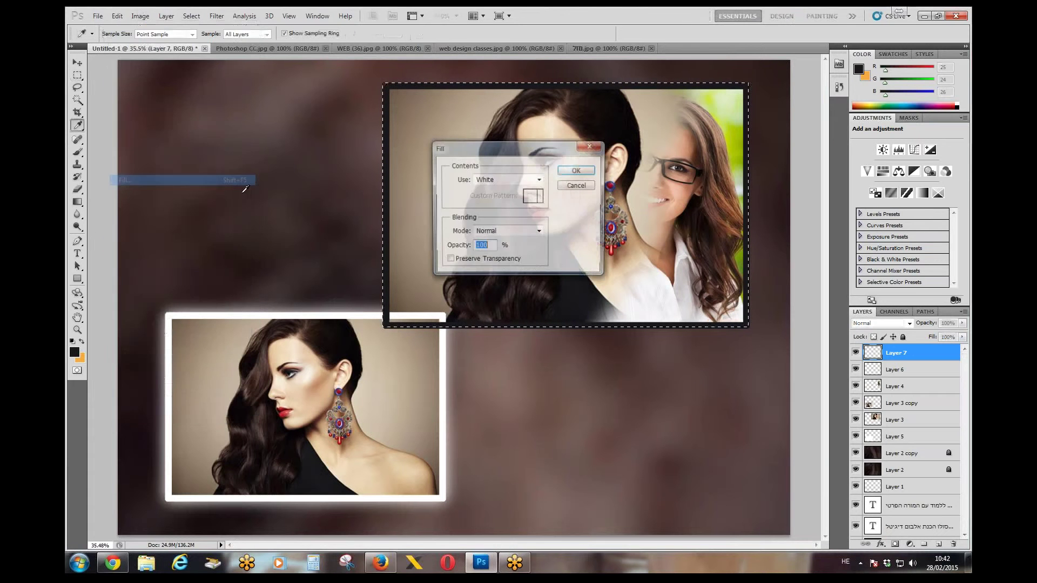
left_click(510, 181)
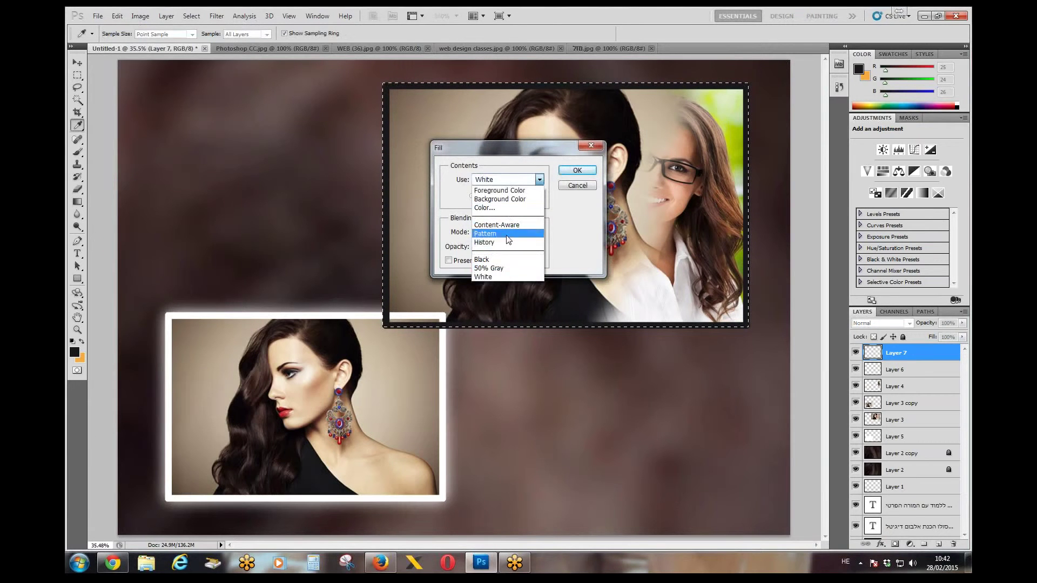
left_click(505, 233)
left_click(539, 198)
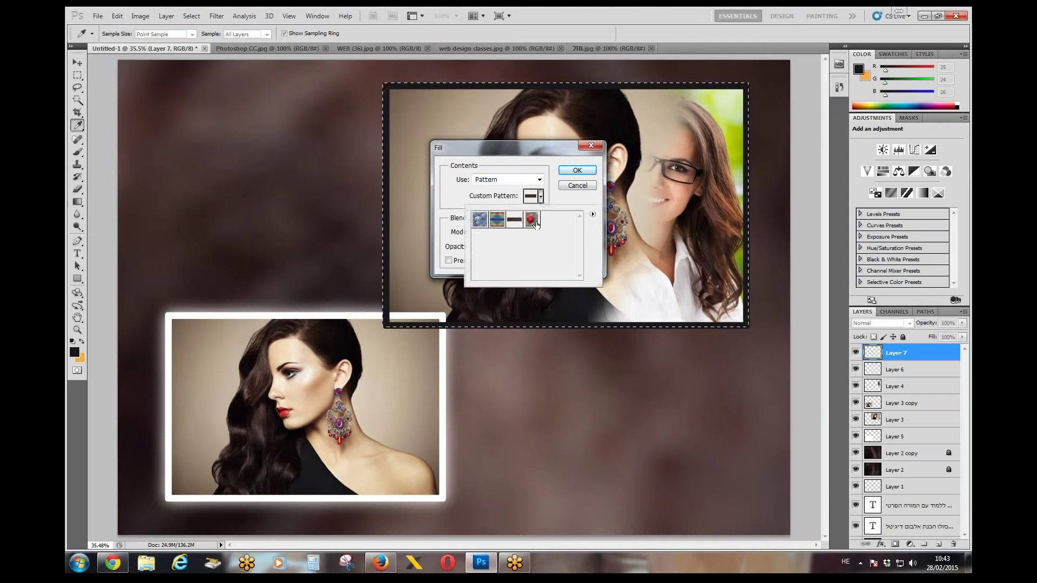
left_click(531, 219)
left_click(592, 171)
left_click(592, 171)
key("m")
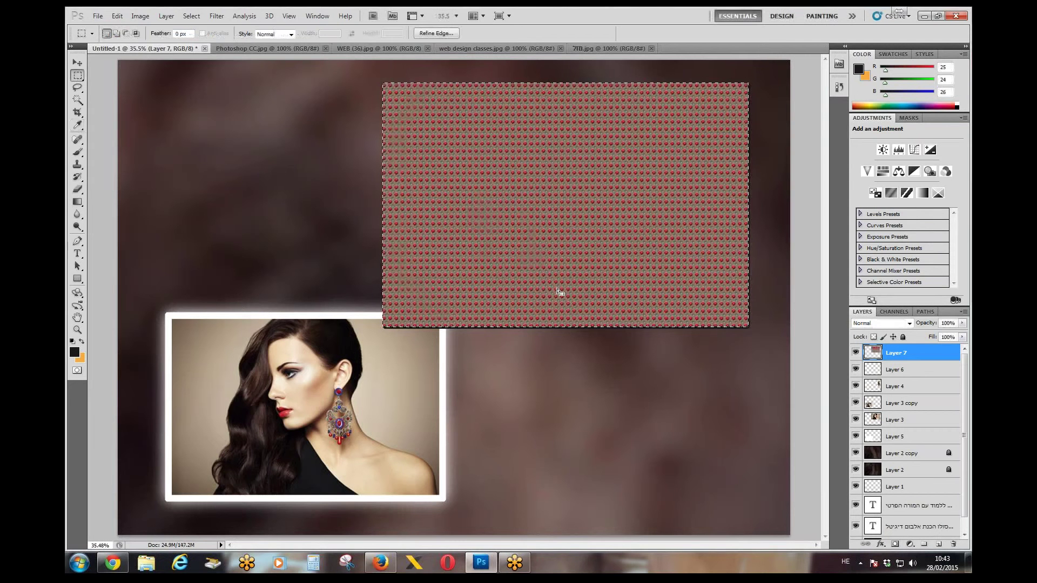
key("ctrl+d")
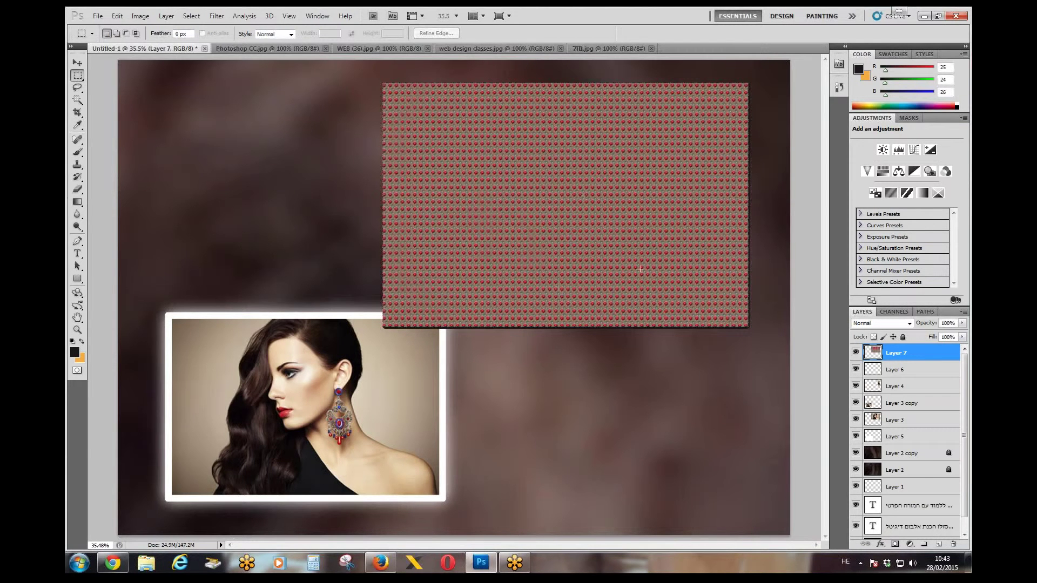
Try the Multiply blending mode on the heart pattern layer, set it to Overlay, and check the effect up close.
left_click(886, 325)
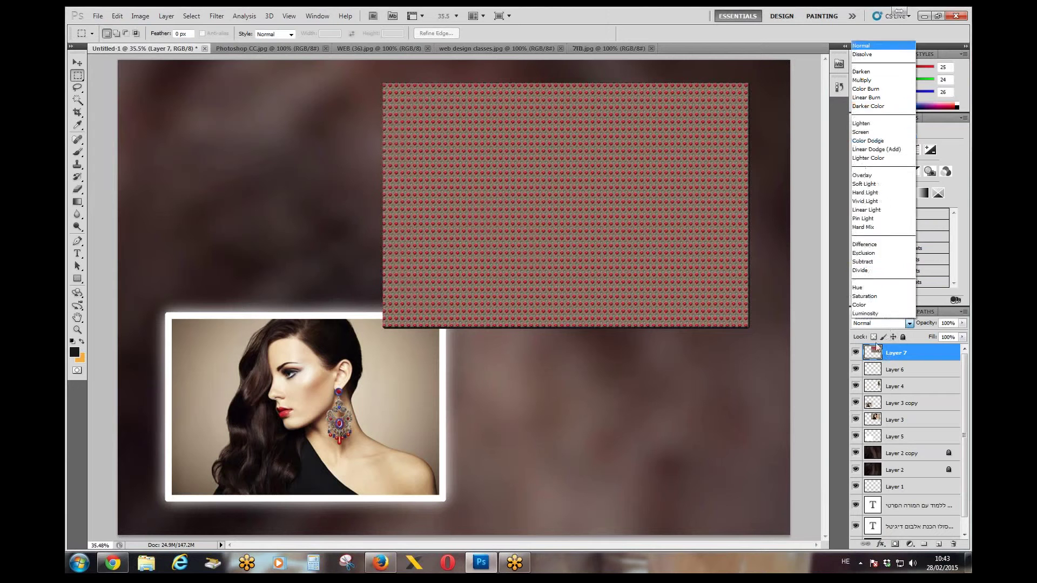
left_click(862, 80)
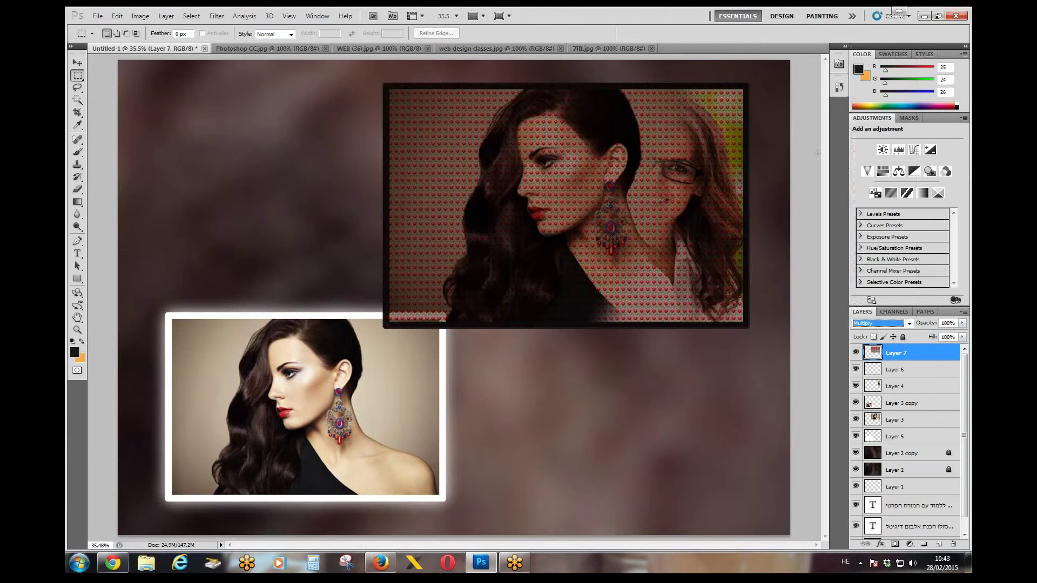
left_click(885, 323)
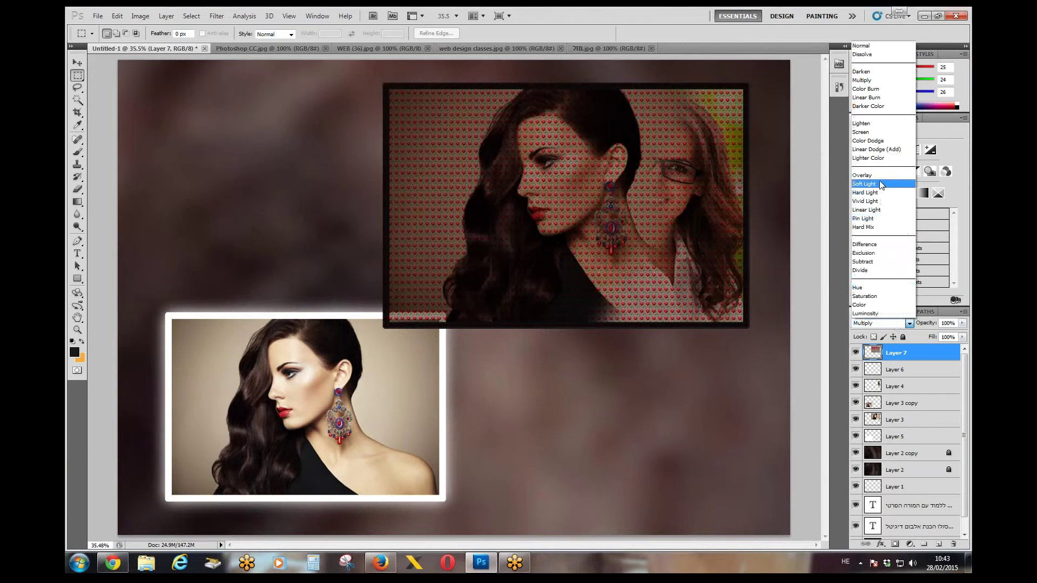
left_click(880, 175)
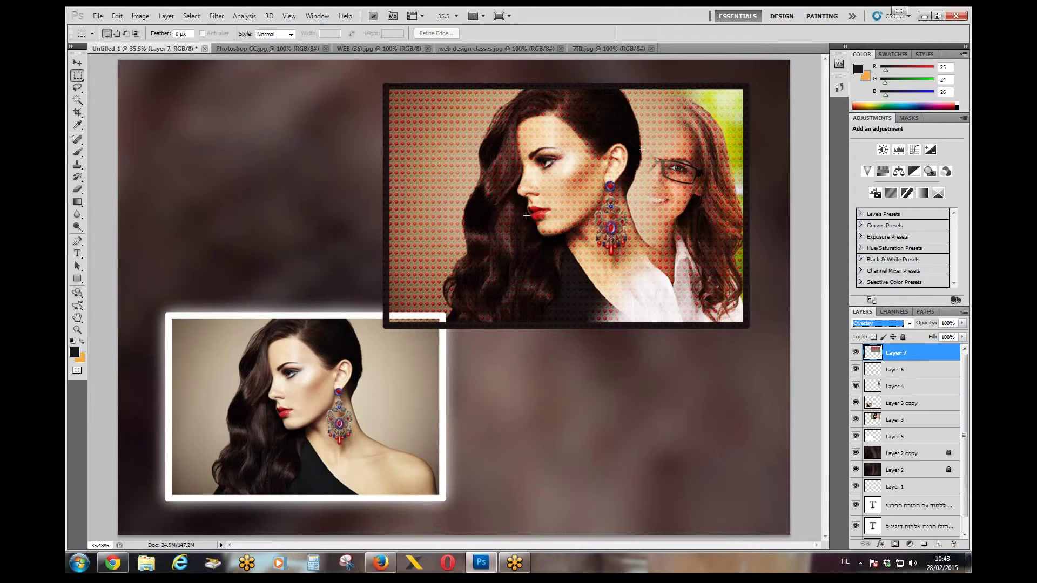
left_click(77, 330)
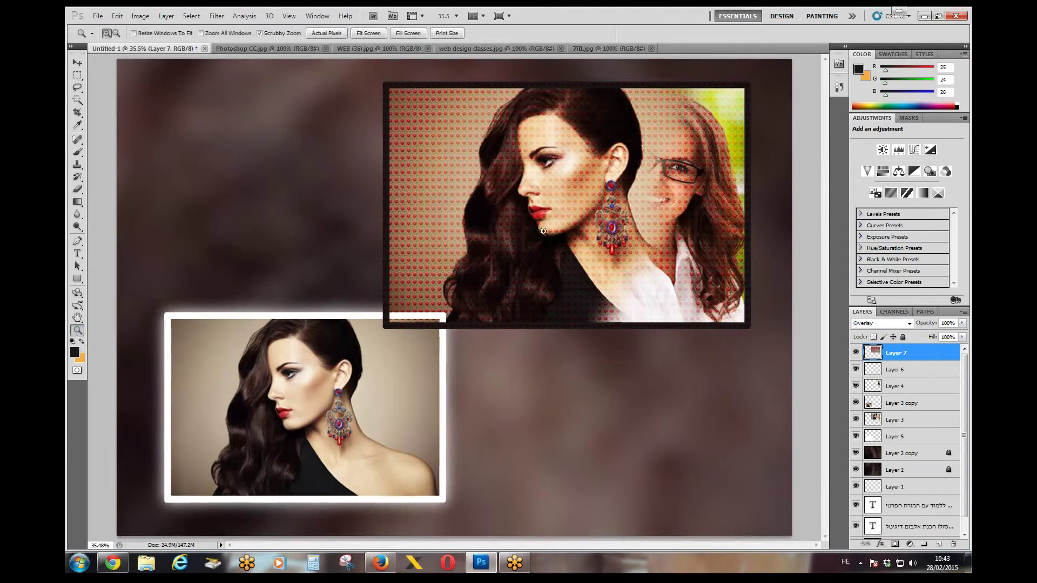
left_click_drag(535, 231, 476, 259)
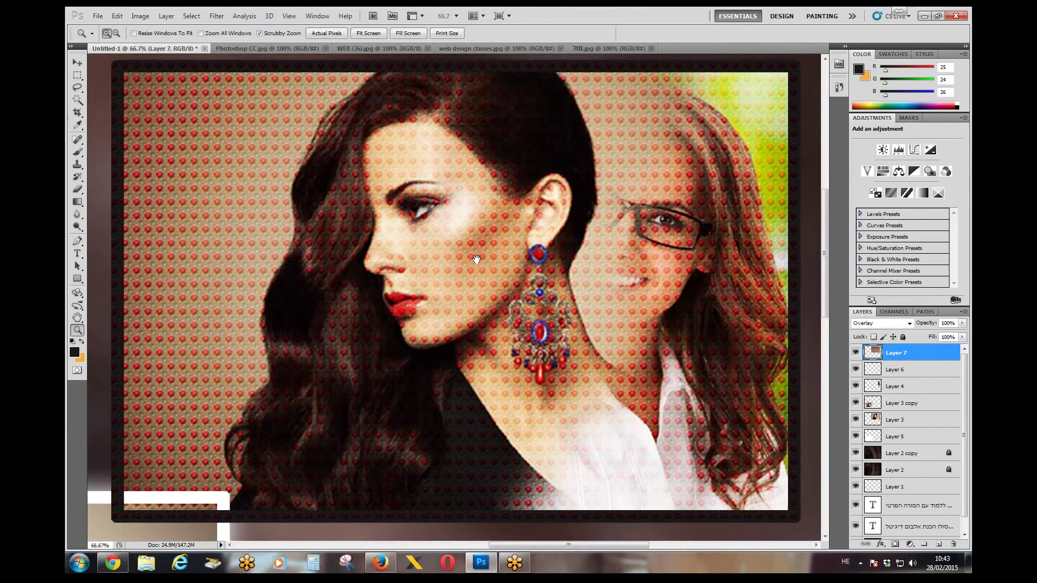
key("ctrl+minus")
key("ctrl+minus")
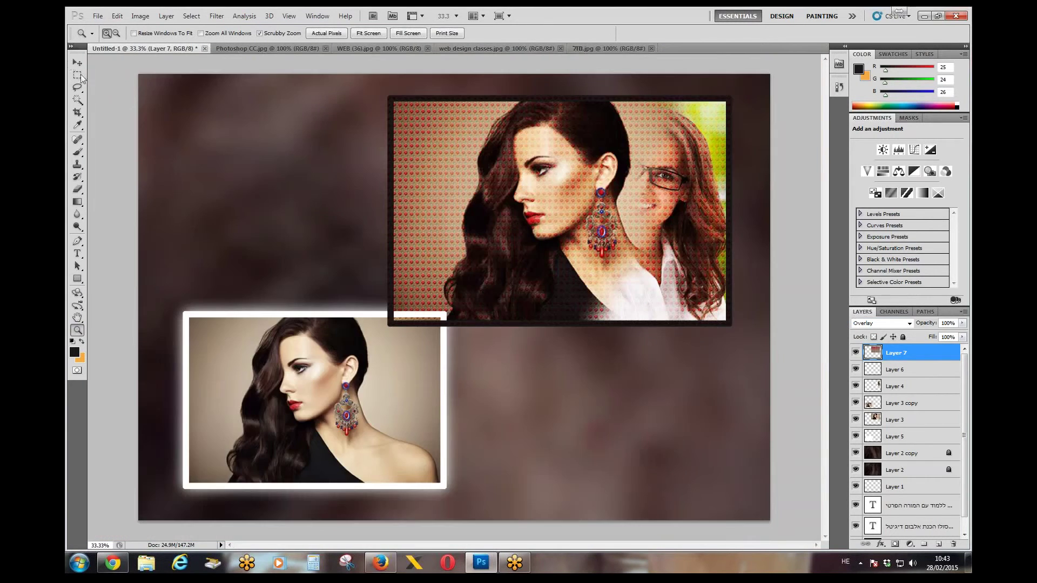
Select a rectangle slightly inside the dark frame, feather it by 40 pixels, delete the heart pattern inside it, and deselect.
left_click(78, 76)
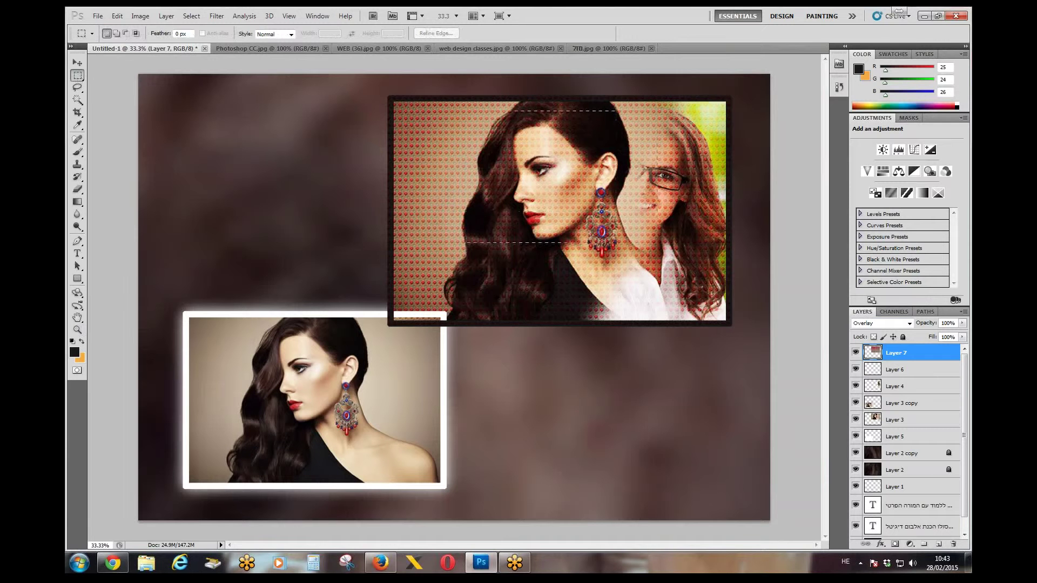
left_click_drag(699, 292, 717, 311)
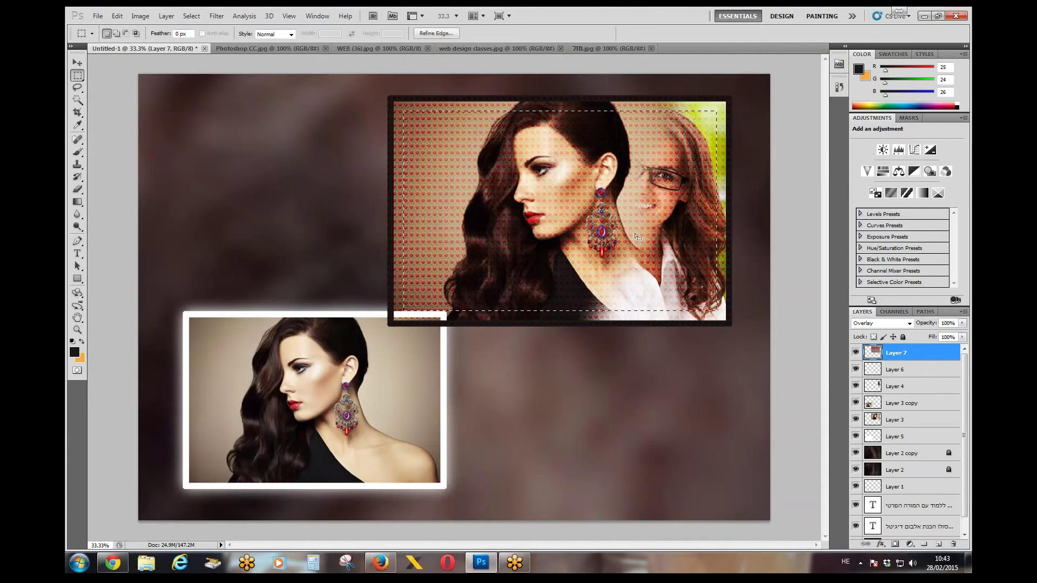
right_click(637, 237)
left_click(662, 266)
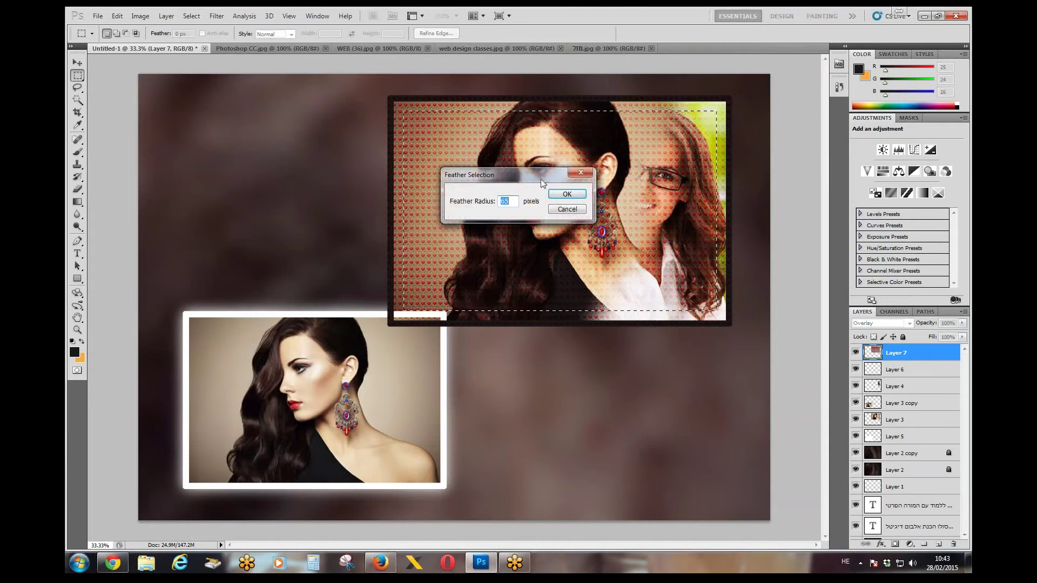
type("40")
key("Return")
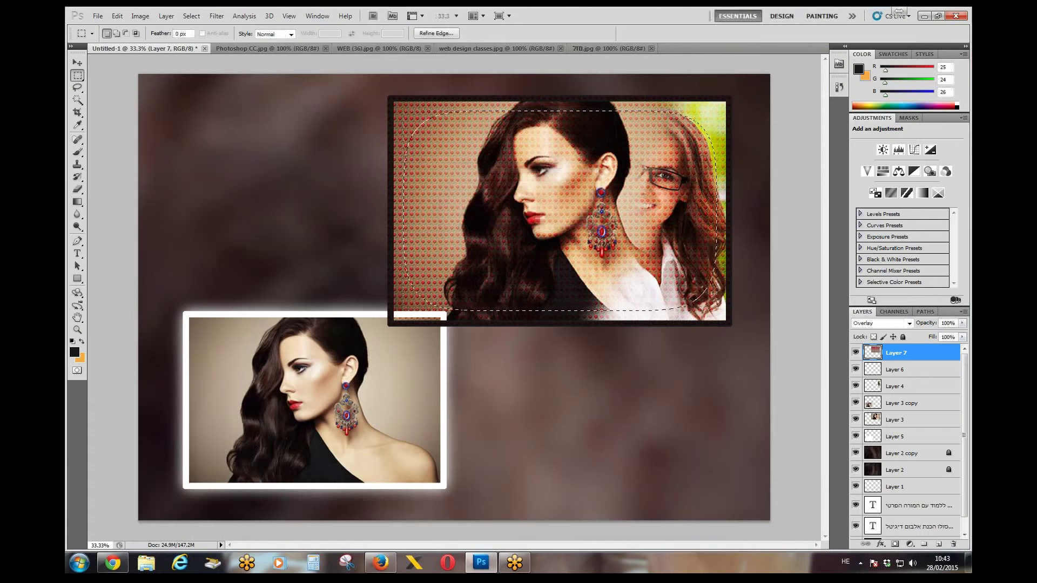
key("Delete")
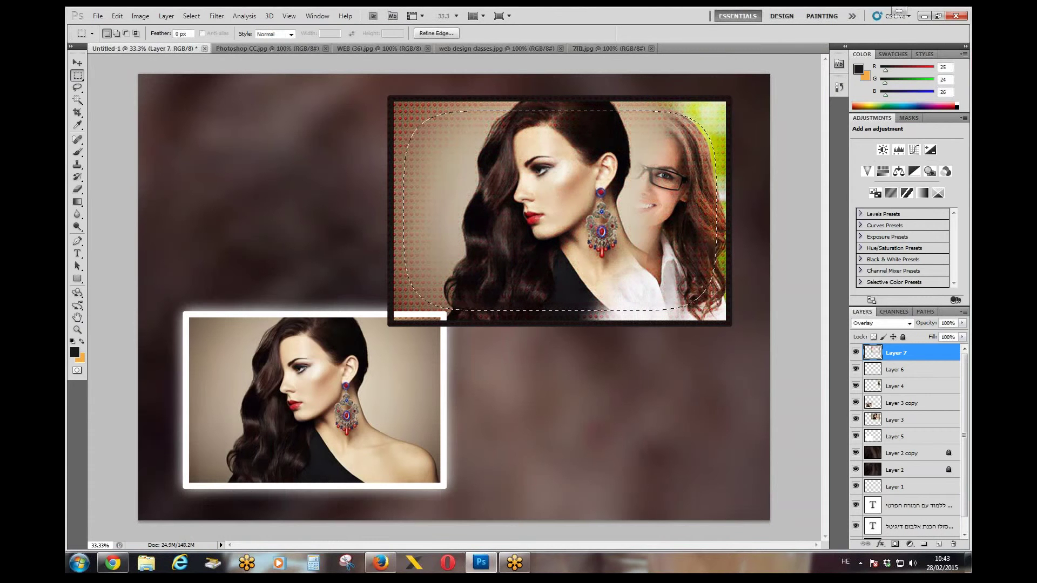
key("ctrl+d")
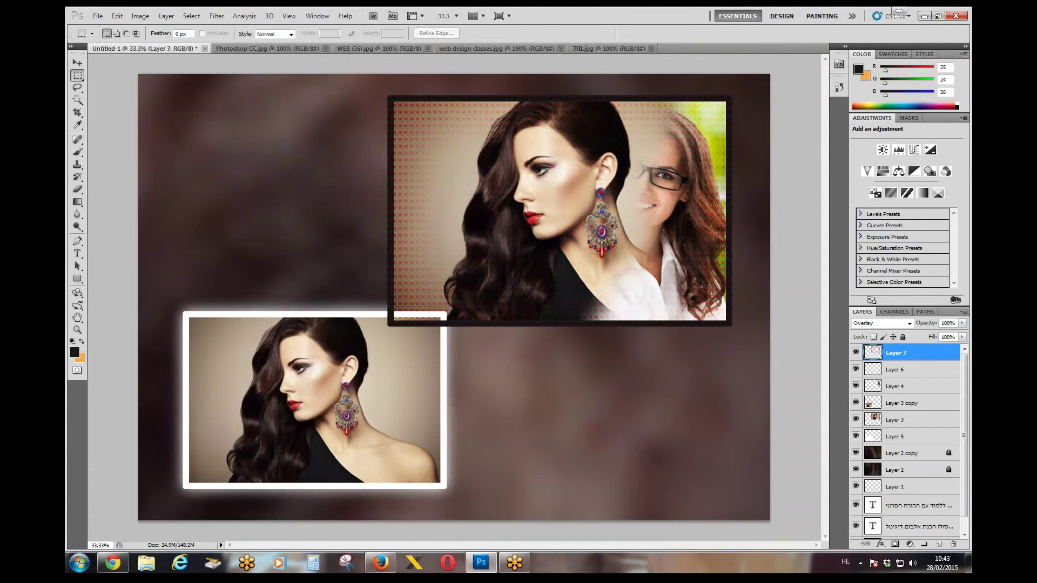
Inspect the faded heart pattern along the frame's edges up close, and hide its layer, Layer 7.
left_click(77, 329)
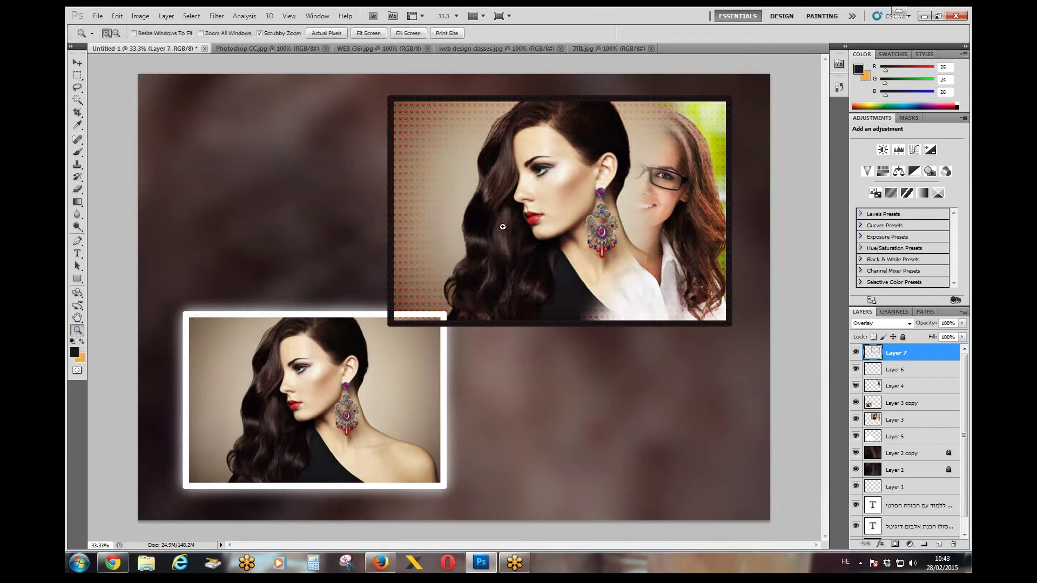
left_click(503, 227)
left_click_drag(653, 224, 319, 213)
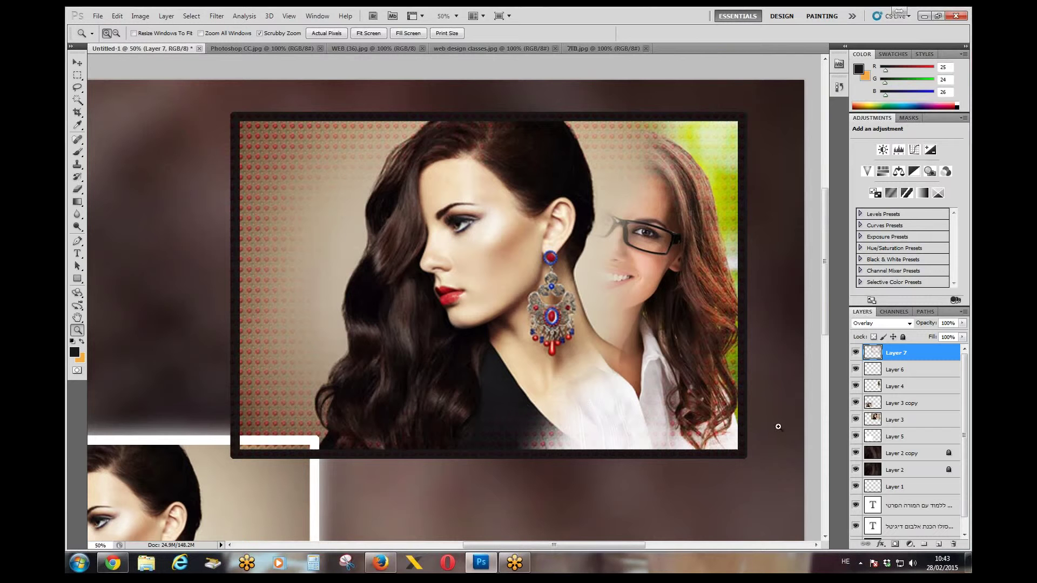
left_click(856, 353)
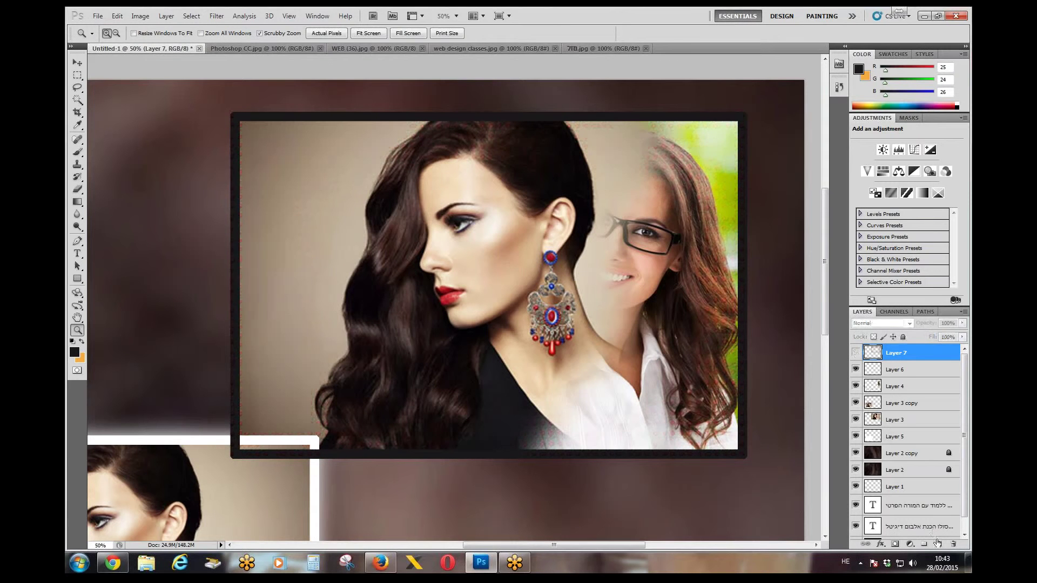
Add a new layer, select a rectangle around the whole framed double portrait, and fill it with black.
left_click(939, 544)
left_click(77, 75)
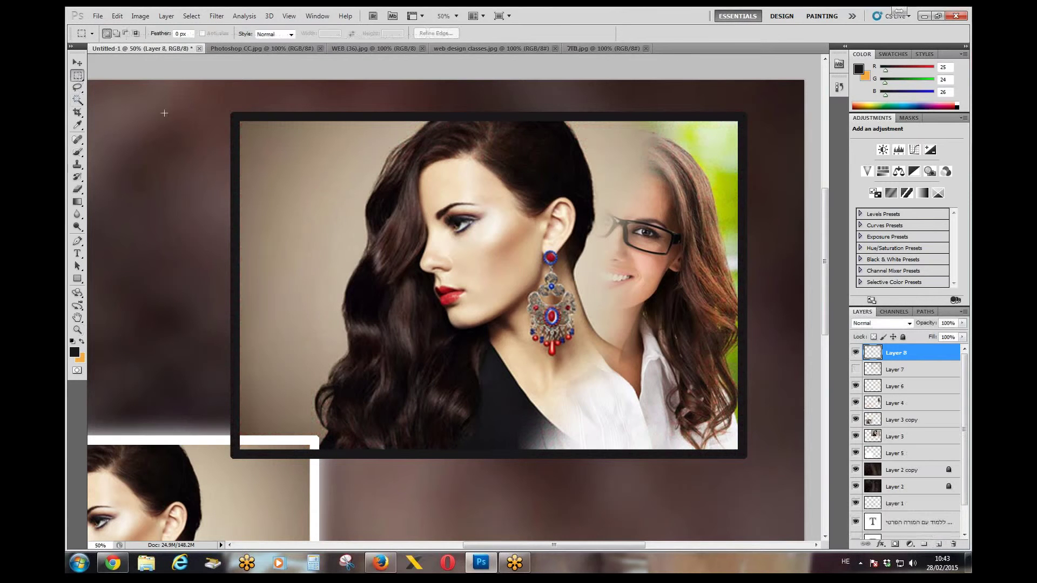
left_click_drag(388, 190, 747, 458)
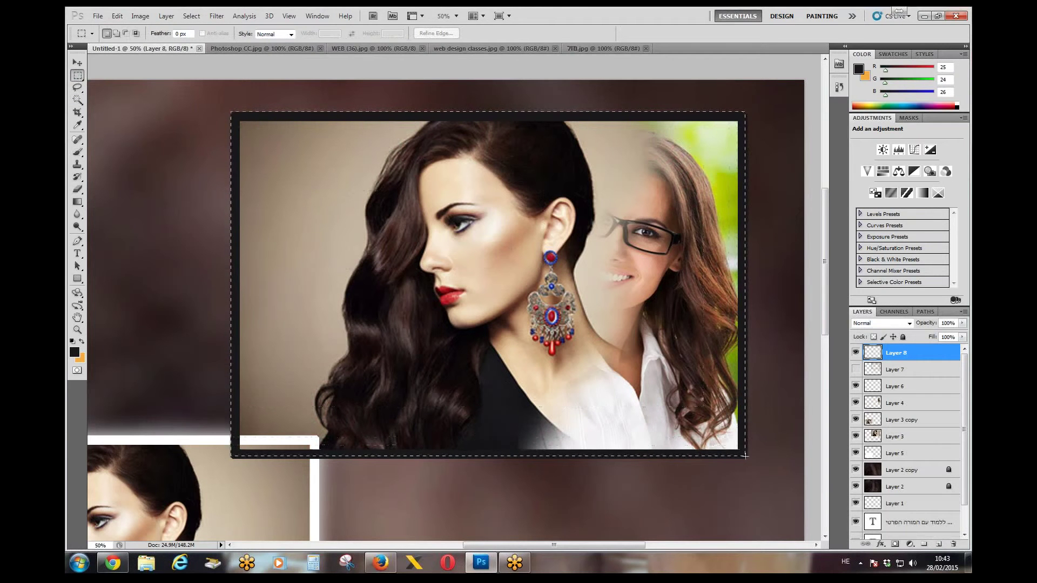
right_click(545, 257)
left_click(570, 411)
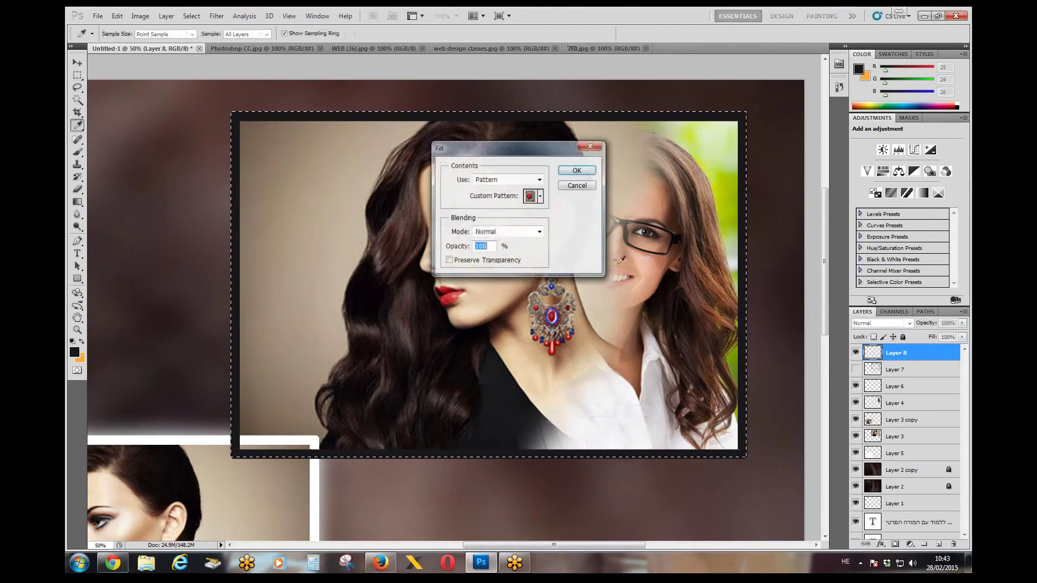
left_click(539, 180)
left_click(507, 260)
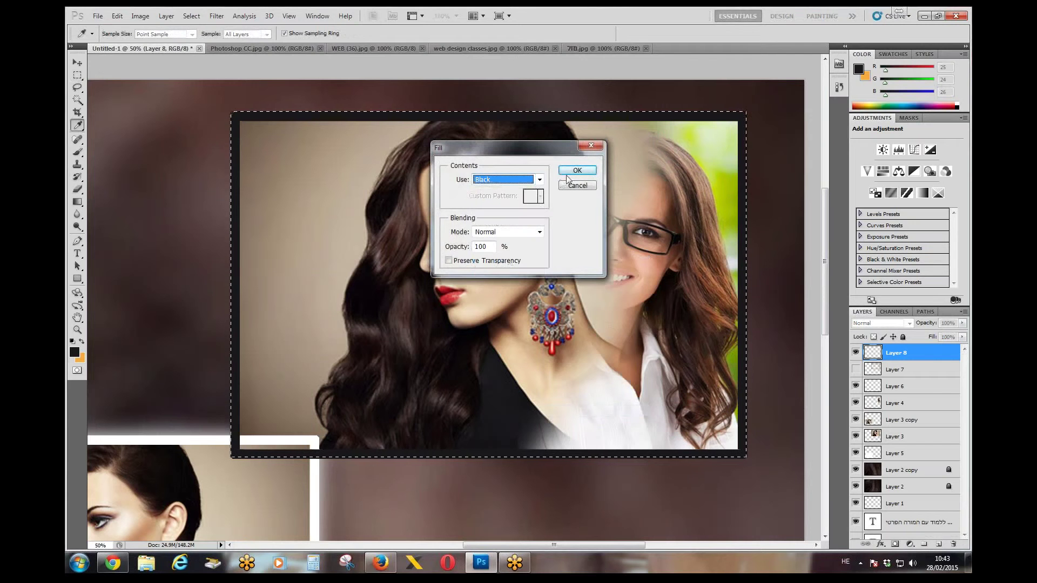
left_click(578, 171)
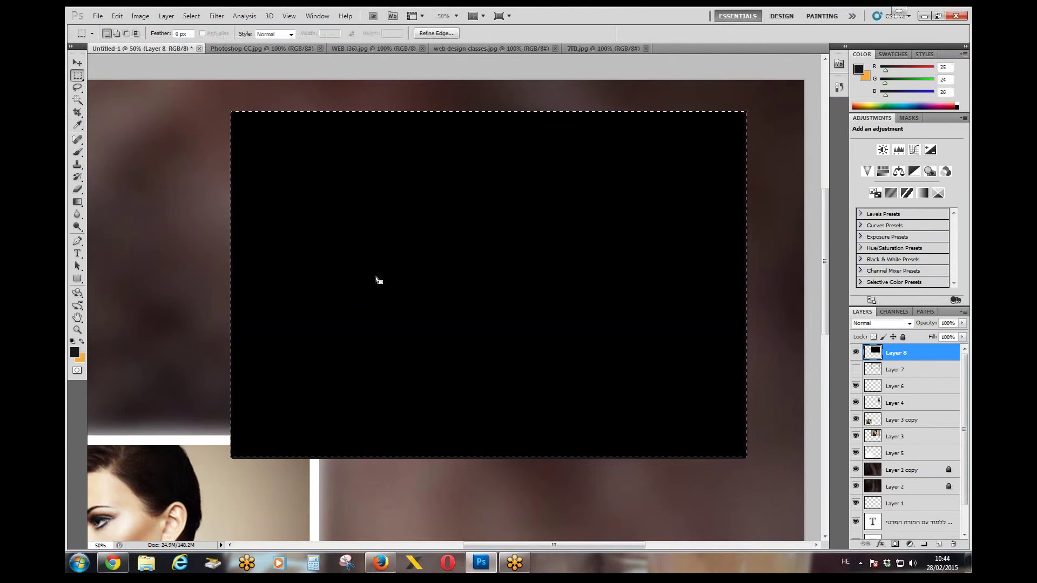
left_click(77, 75)
left_click(121, 97)
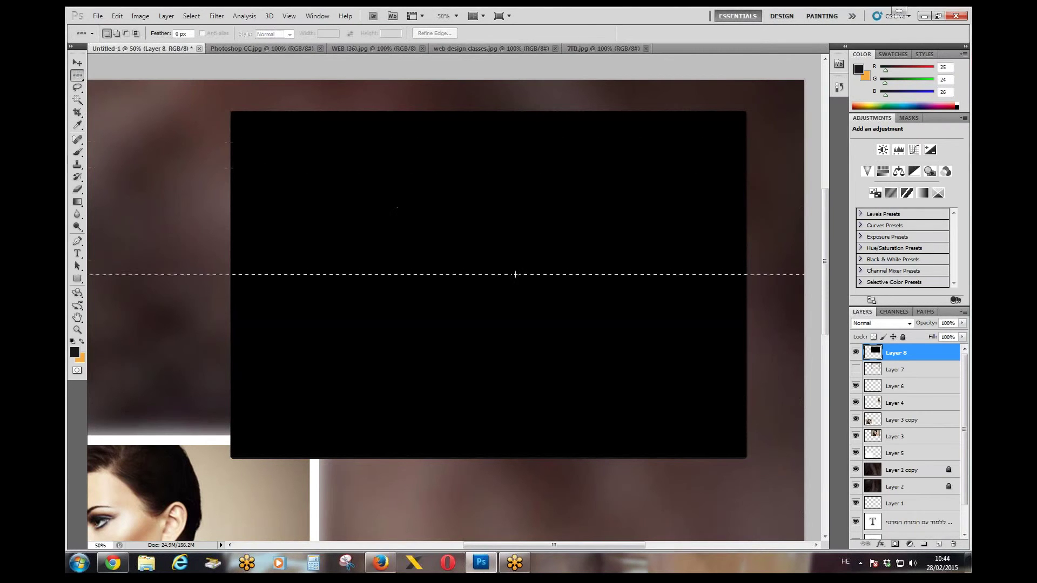
key("ctrl+d")
Select a large ellipse inside the black rectangle, feather it by 150 pixels, delete the black inside it, and deselect.
left_click(77, 75)
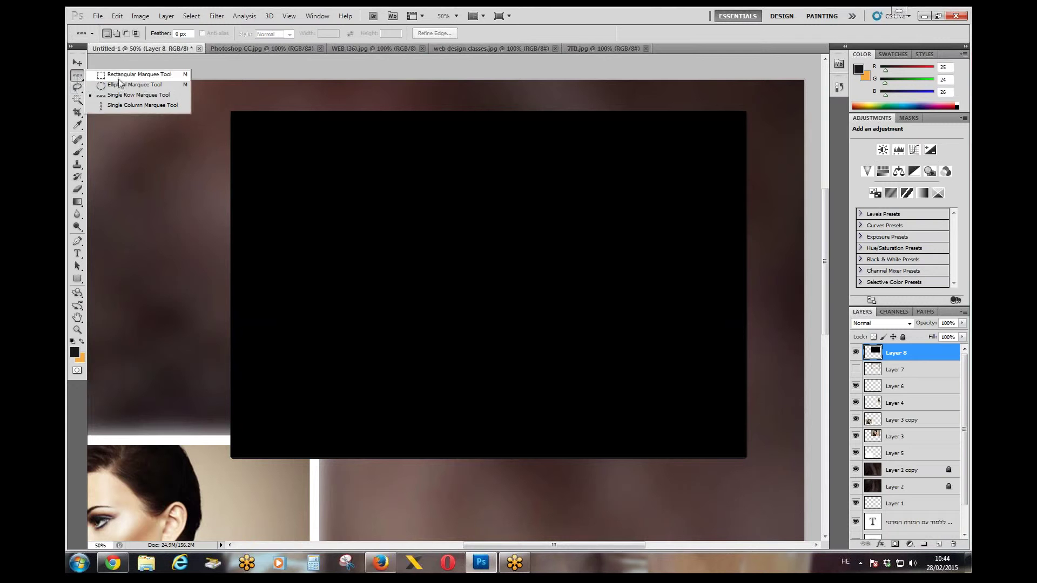
left_click(119, 84)
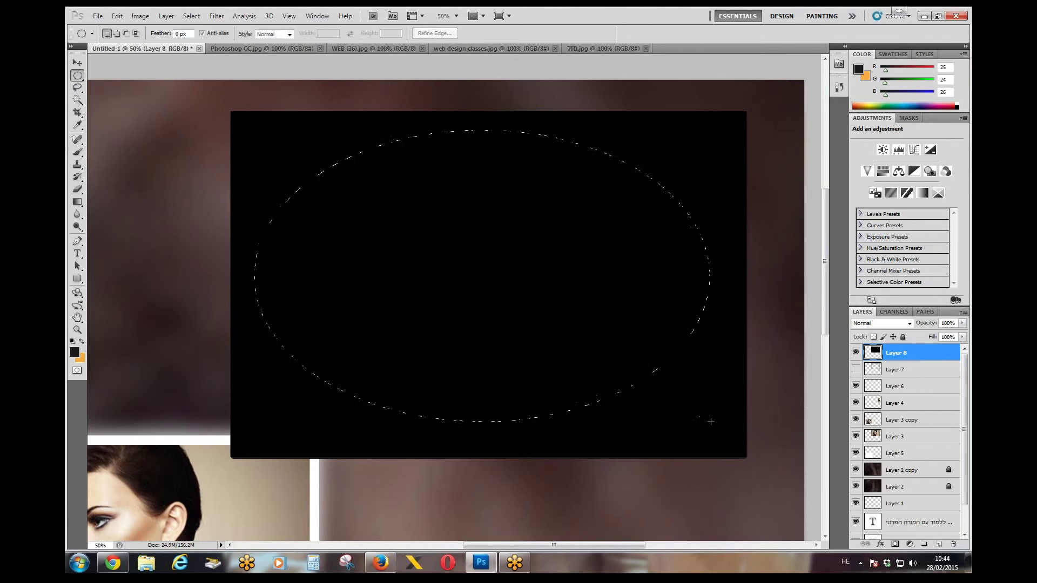
left_click_drag(718, 417, 719, 418)
right_click(488, 257)
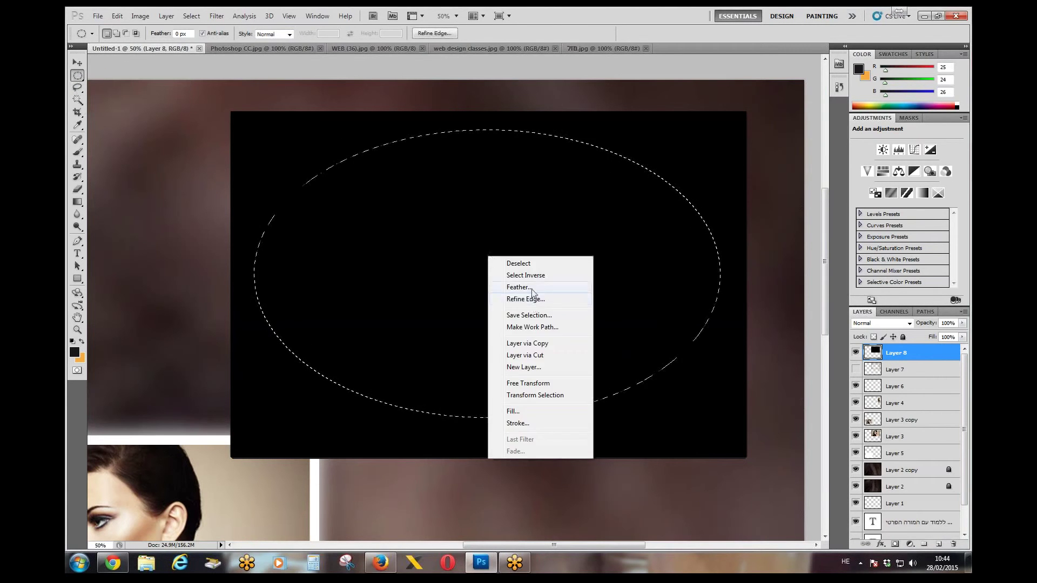
left_click(499, 288)
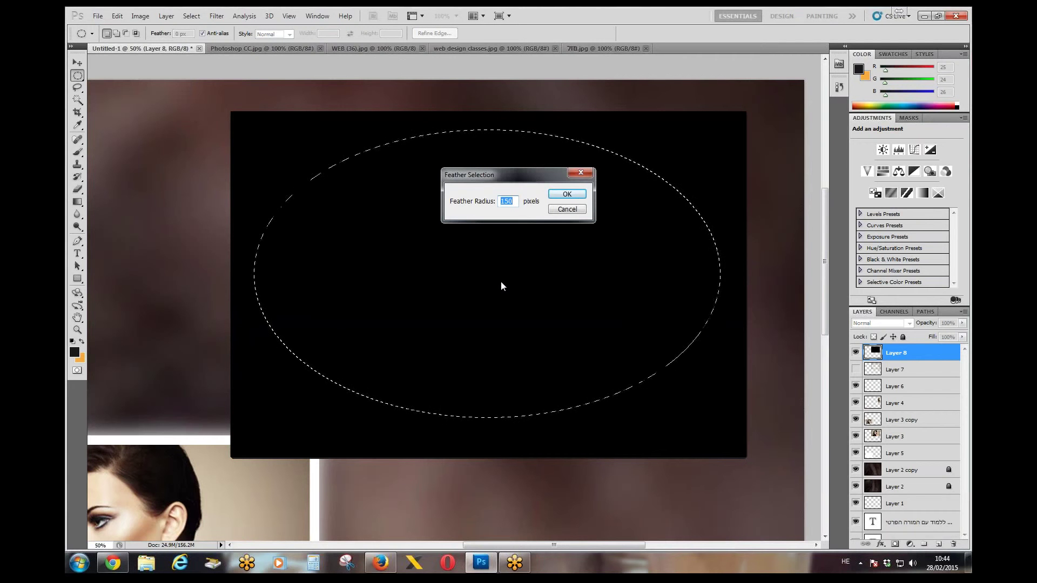
key("Return")
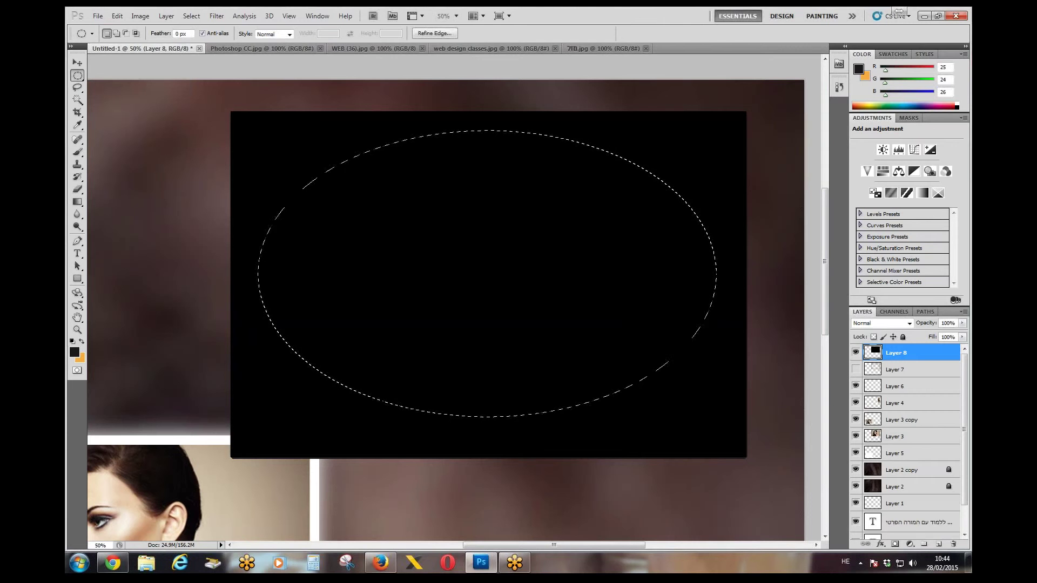
key("Delete")
key("ctrl+d")
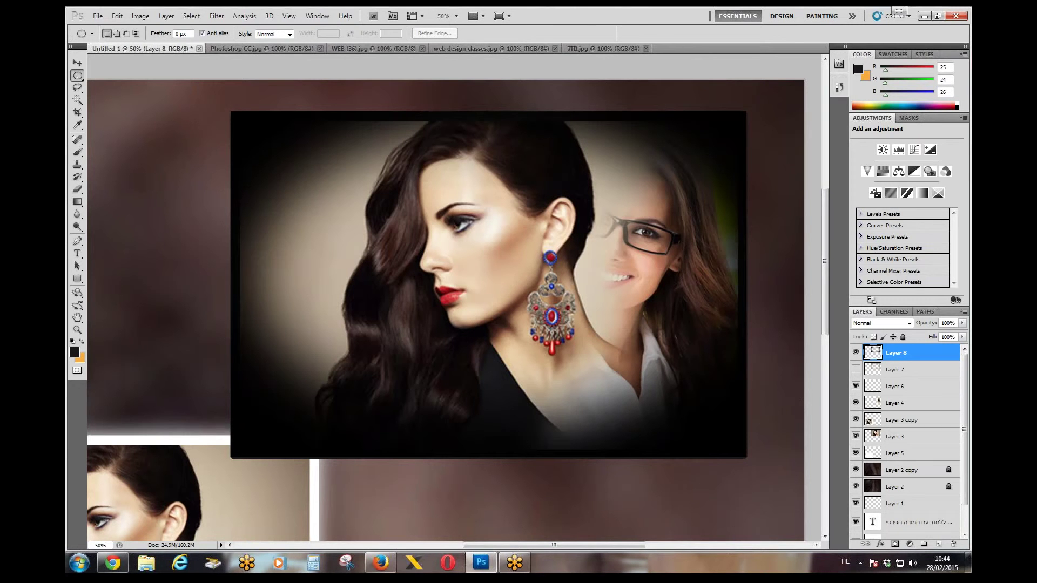
Select the whole vignetted double portrait, outline it with a white 35 px centered stroke, and deselect.
left_click_drag(81, 79, 122, 75)
left_click_drag(233, 112, 747, 459)
left_click(281, 175)
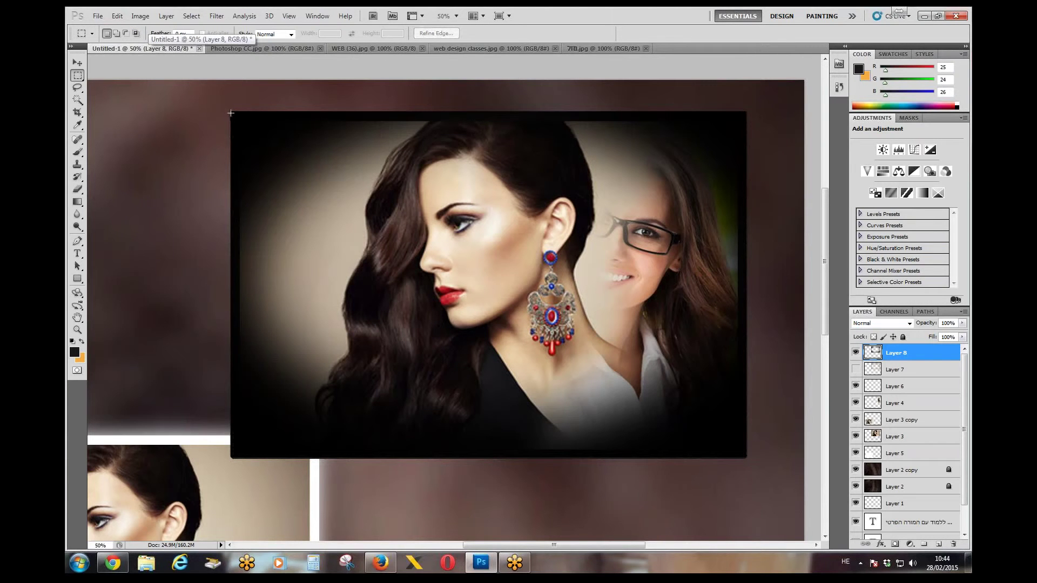
left_click_drag(708, 417, 747, 458)
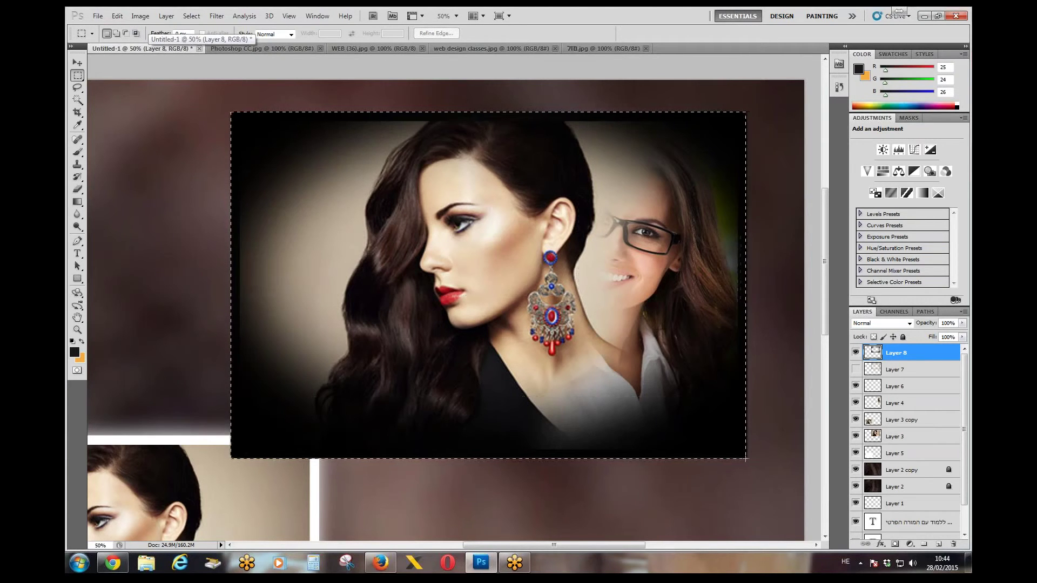
left_click(117, 16)
left_click(191, 192)
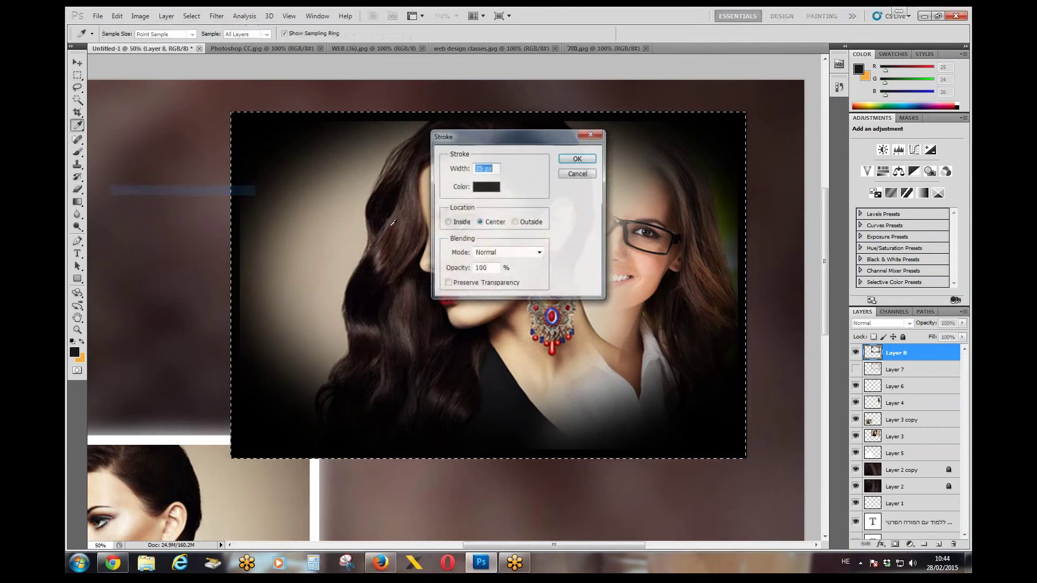
left_click(480, 191)
left_click(381, 154)
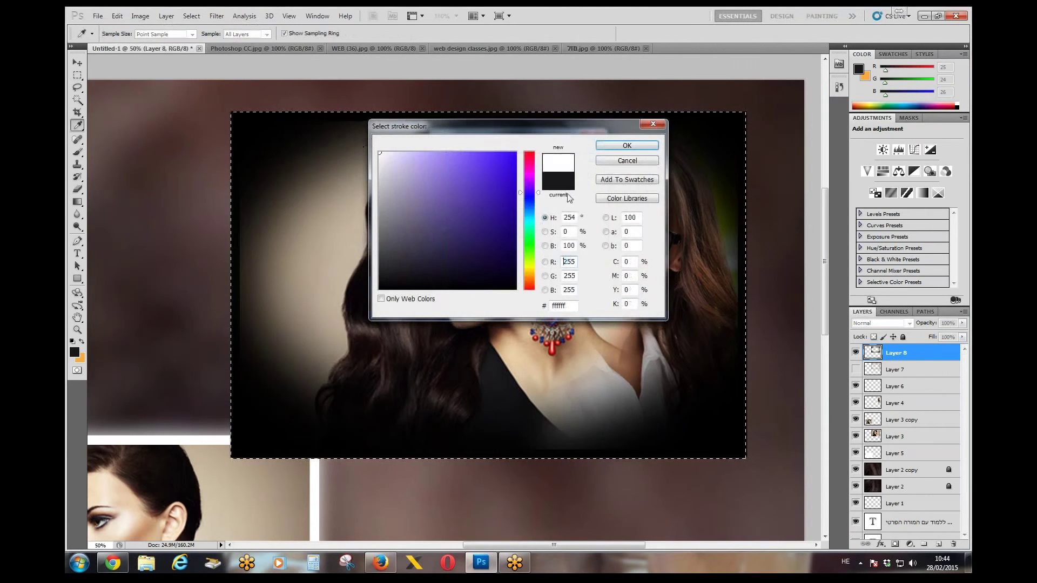
left_click(625, 146)
left_click(577, 158)
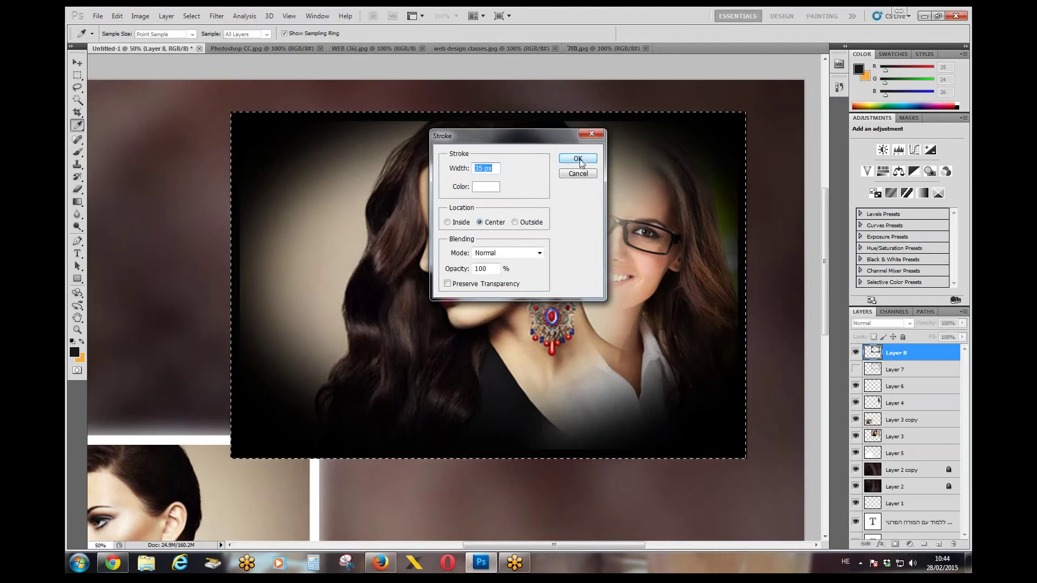
key("m")
key("ctrl+d")
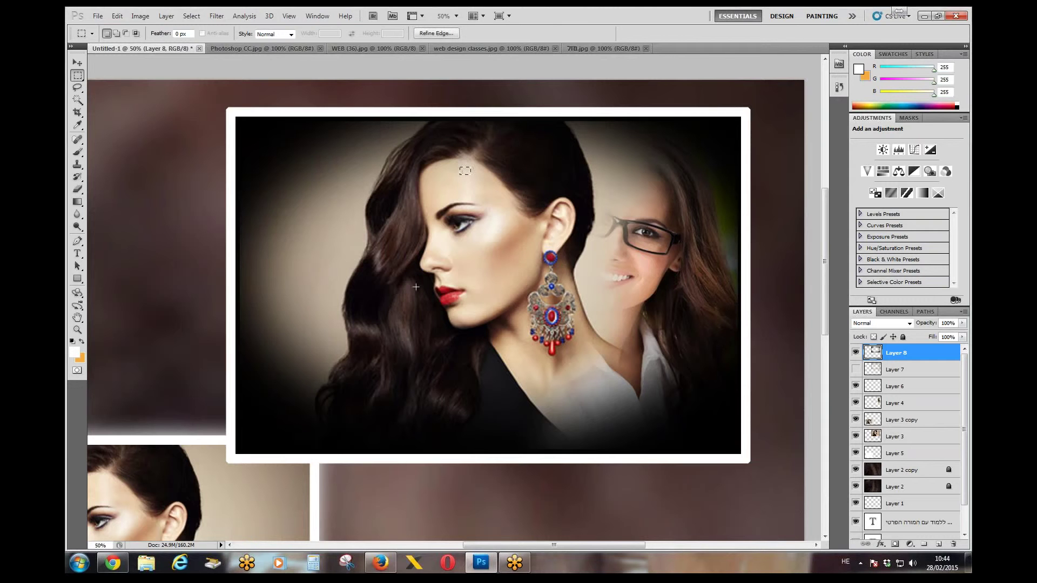
Select a small patch on the large portrait's forehead and copy it from Layer 8 to a new layer.
left_click(397, 311)
left_click_drag(442, 287, 448, 293)
left_click_drag(466, 181, 474, 185)
right_click(468, 183)
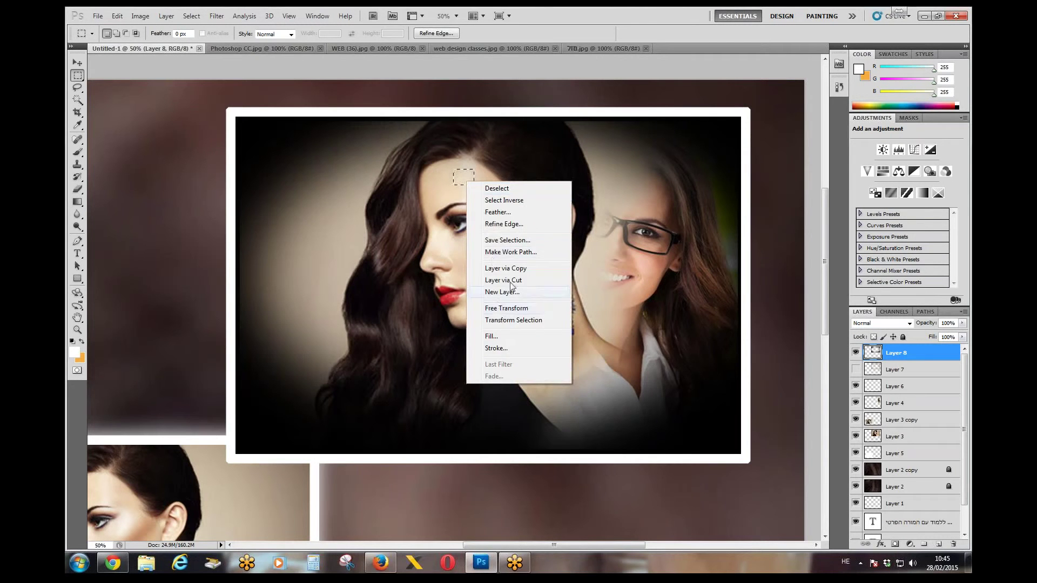
left_click(513, 268)
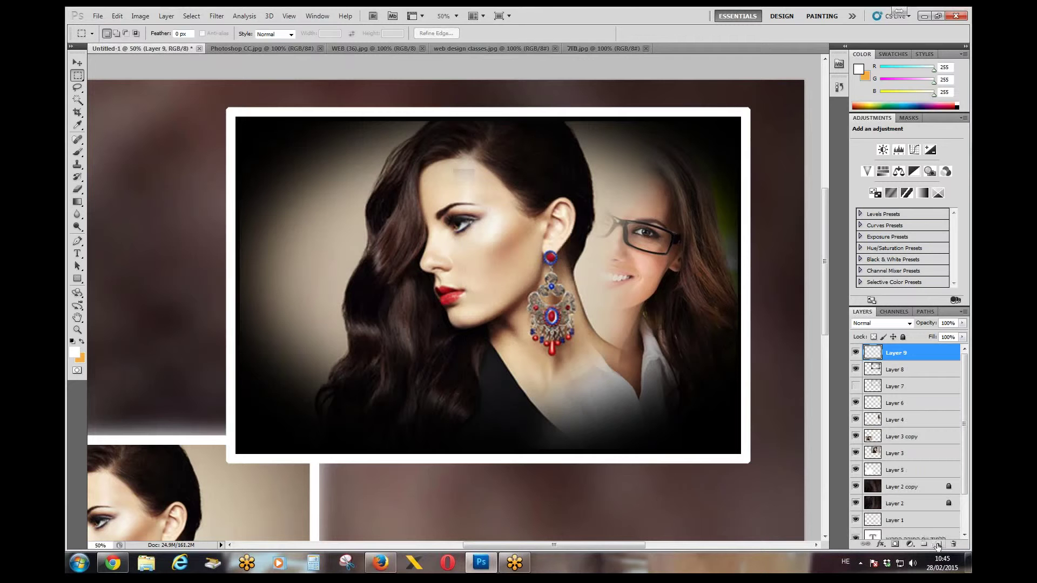
Enlarge the copied forehead patch with Free Transform so that it covers the whole album page.
key("ctrl+t")
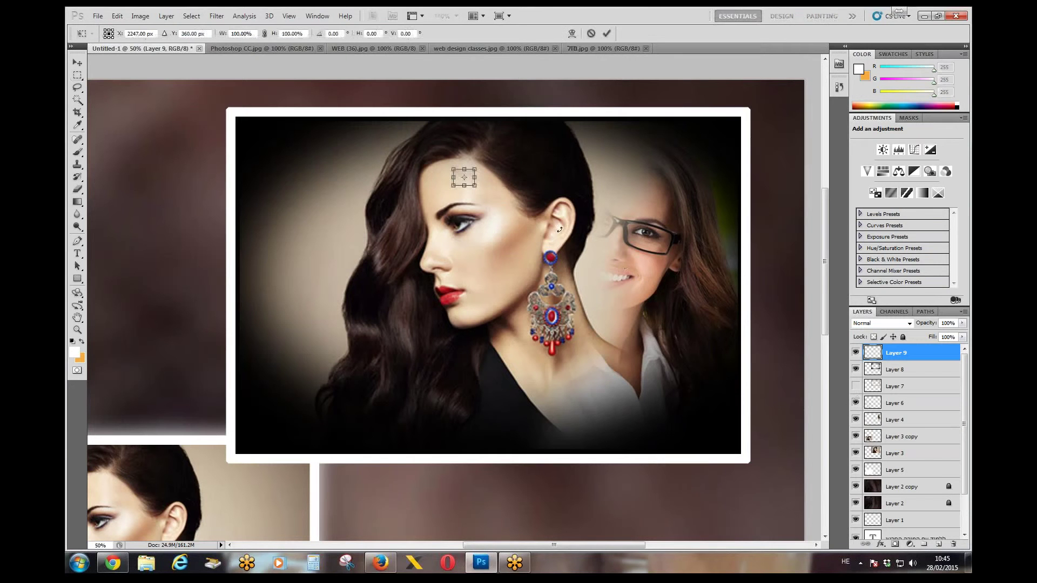
key("ctrl+minus")
key("ctrl+minus")
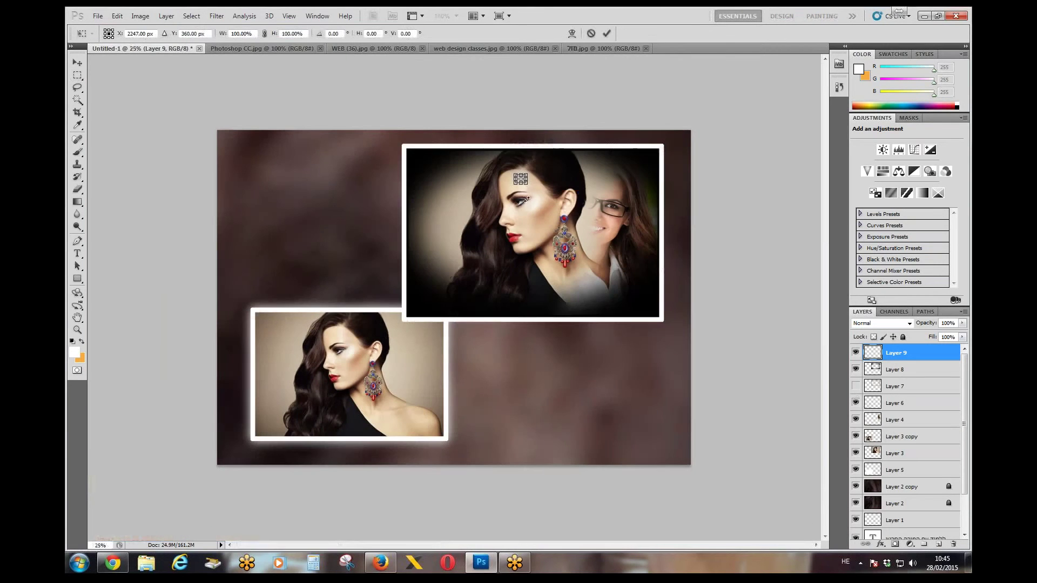
left_click_drag(527, 184, 790, 510)
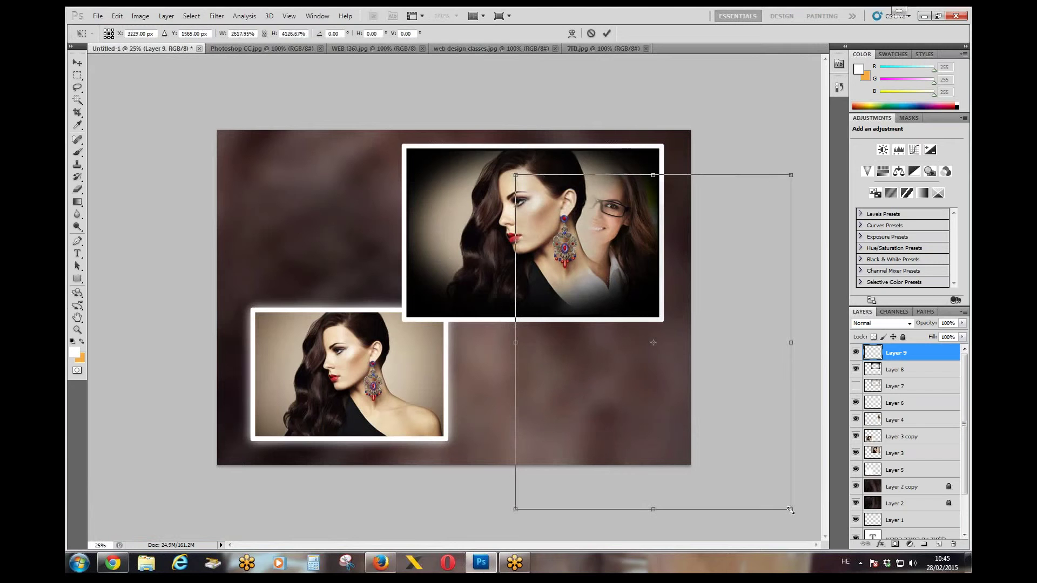
left_click_drag(512, 176, 214, 97)
key("Return")
key("m")
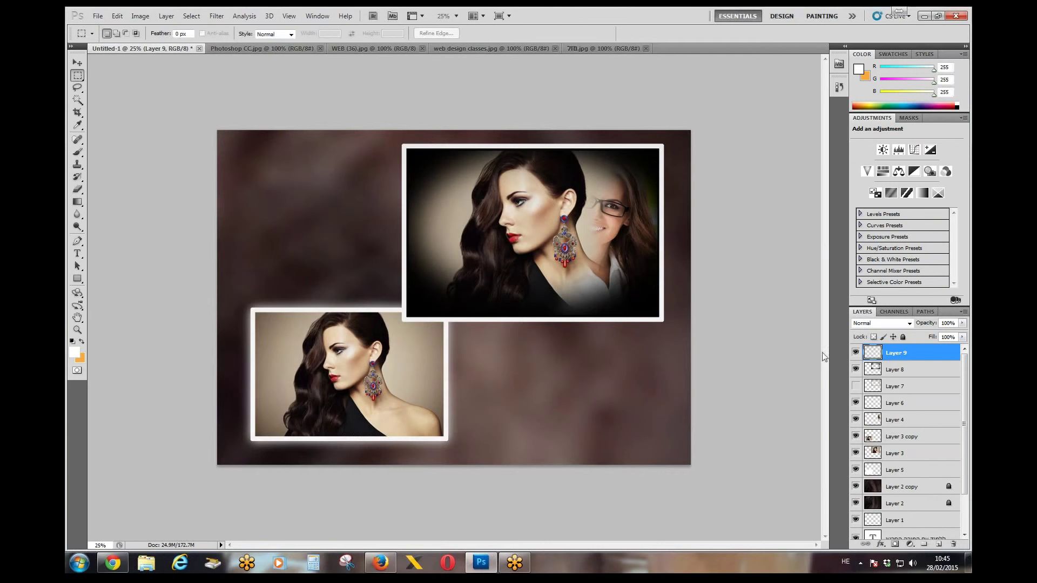
Select the large portrait's own layer, Layer 3, and copy a small square of its forehead skin to a new layer.
left_click(856, 437)
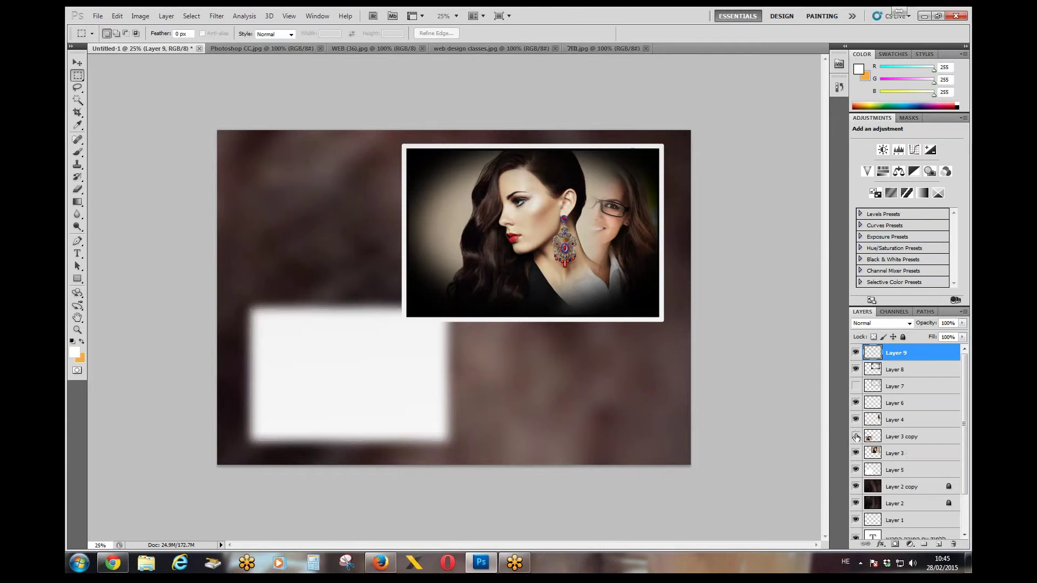
left_click(855, 437)
left_click(76, 63)
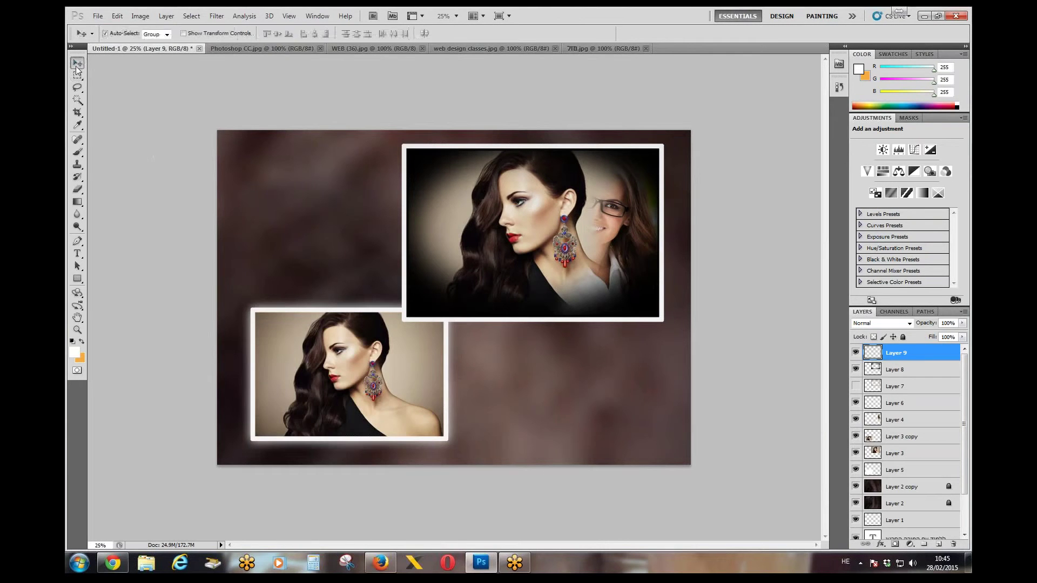
left_click(527, 217)
key("m")
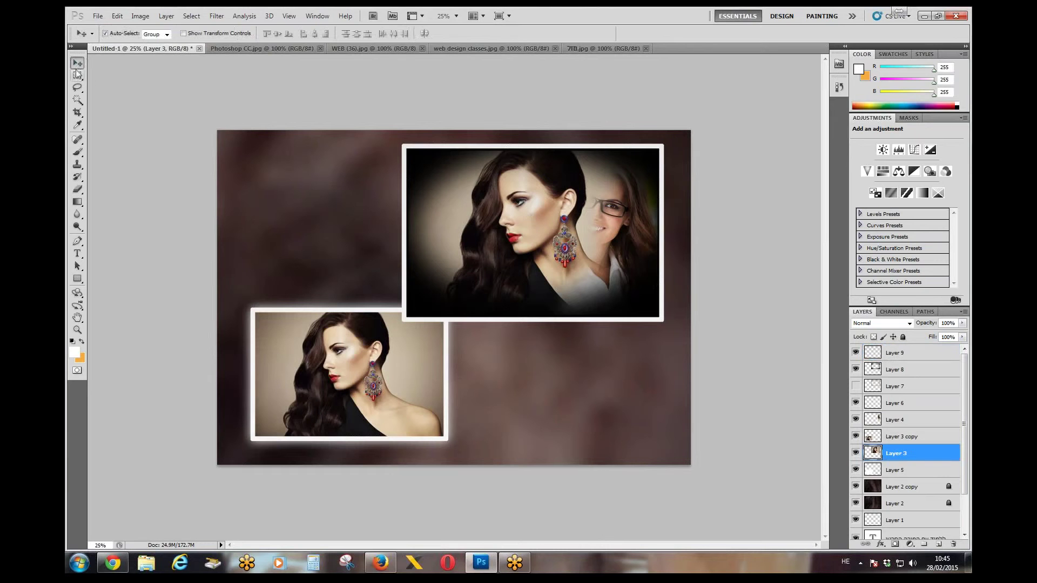
left_click_drag(513, 178, 523, 187)
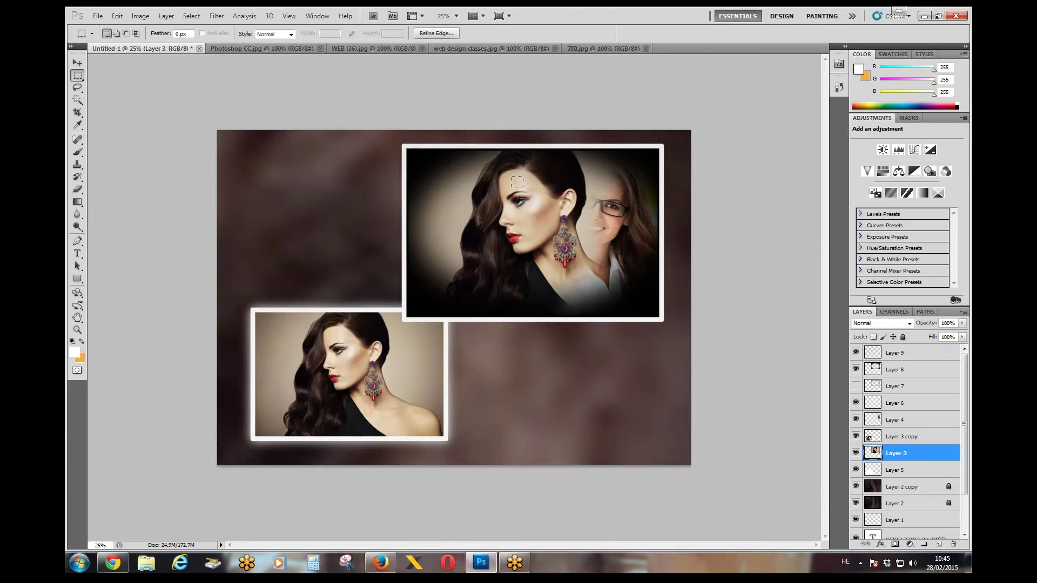
right_click(514, 186)
left_click(556, 281)
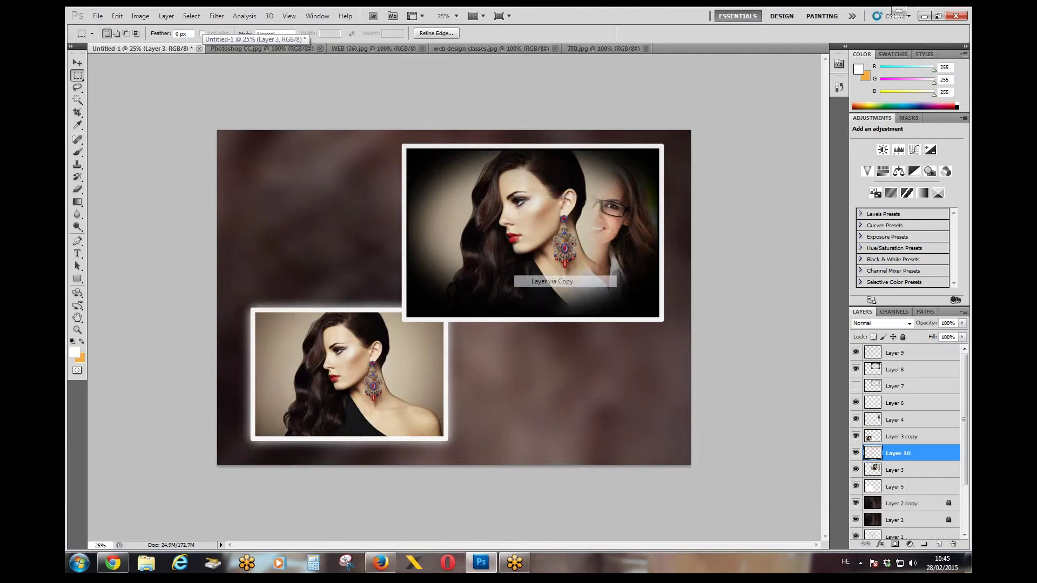
Stretch the copied skin square over the whole page and move its layer above all the others.
key("ctrl+t")
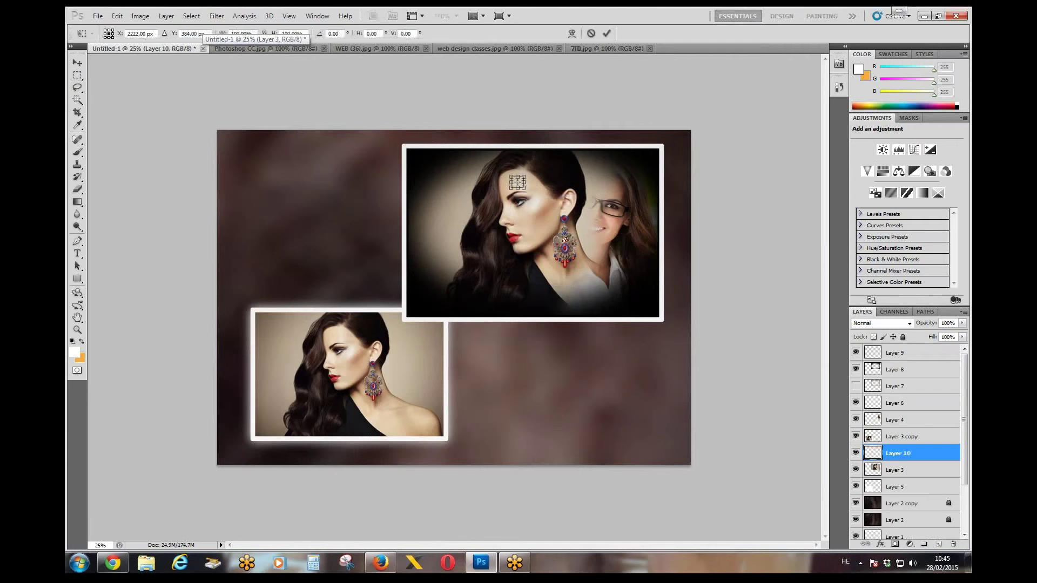
left_click_drag(527, 197, 754, 481)
left_click_drag(510, 178, 196, 120)
key("Return")
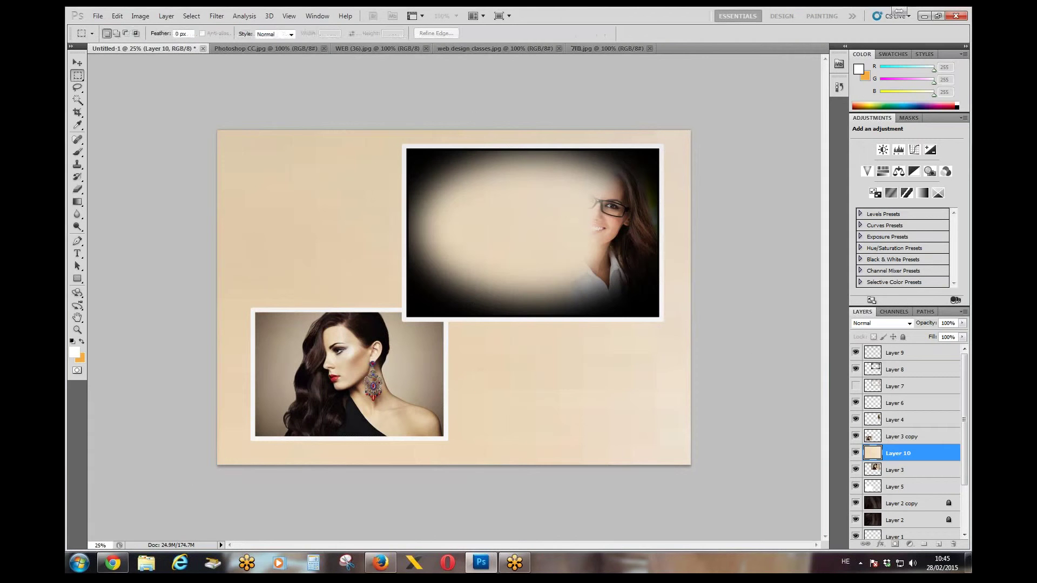
left_click_drag(895, 454, 894, 347)
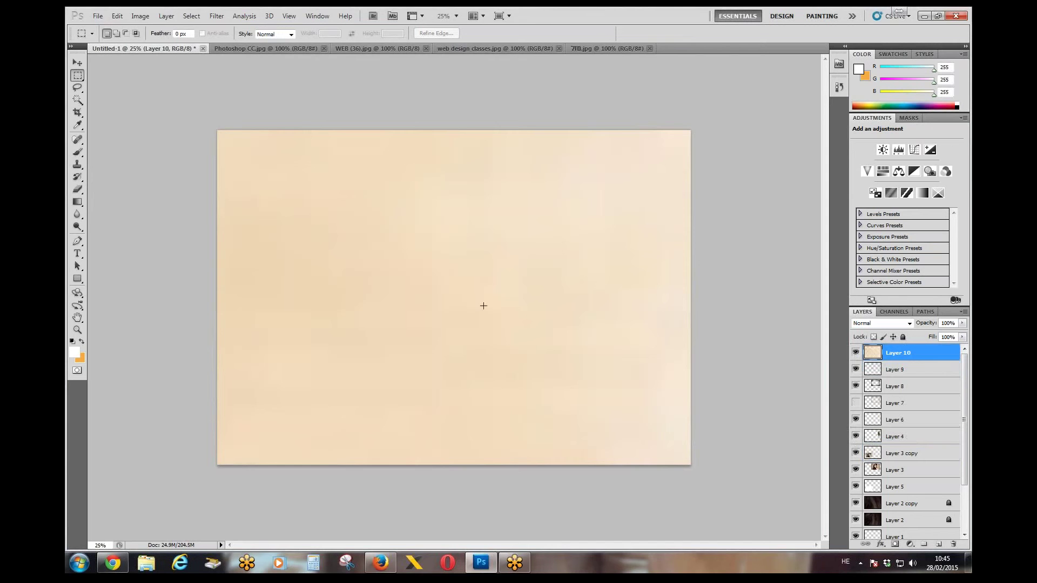
Apply the Patchwork texture from the Filter Gallery to the skin-tone layer, with square size 4 and relief 8.
scroll(483, 306, "up", 2)
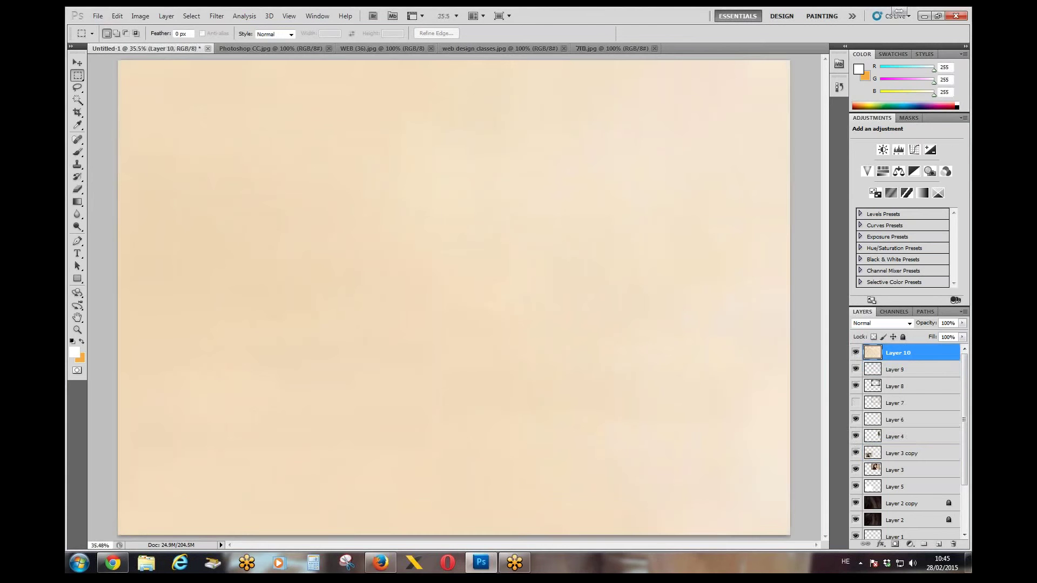
left_click(214, 17)
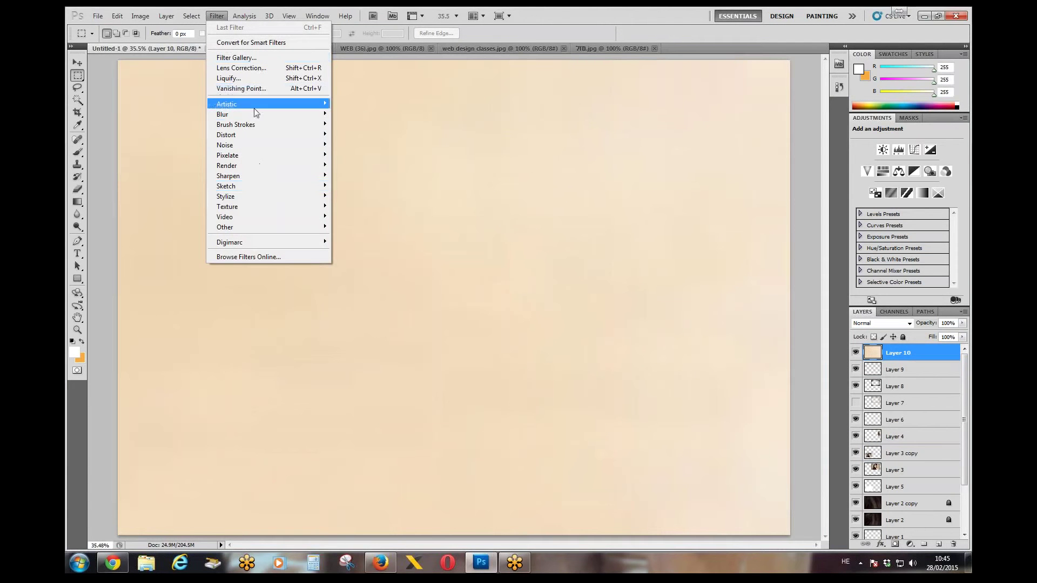
mouse_move(255, 107)
key("Escape")
key("Escape")
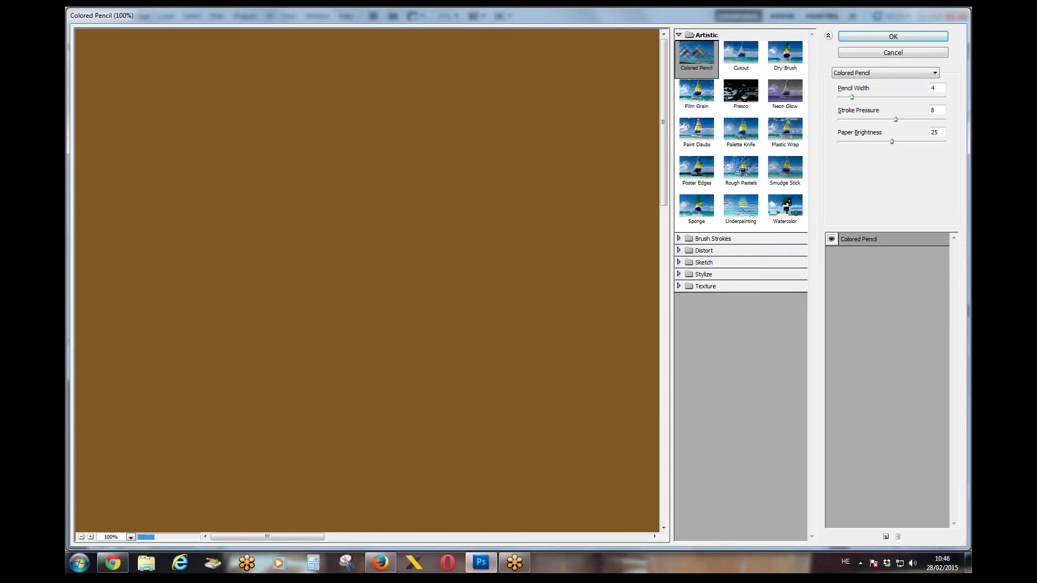
left_click(82, 538)
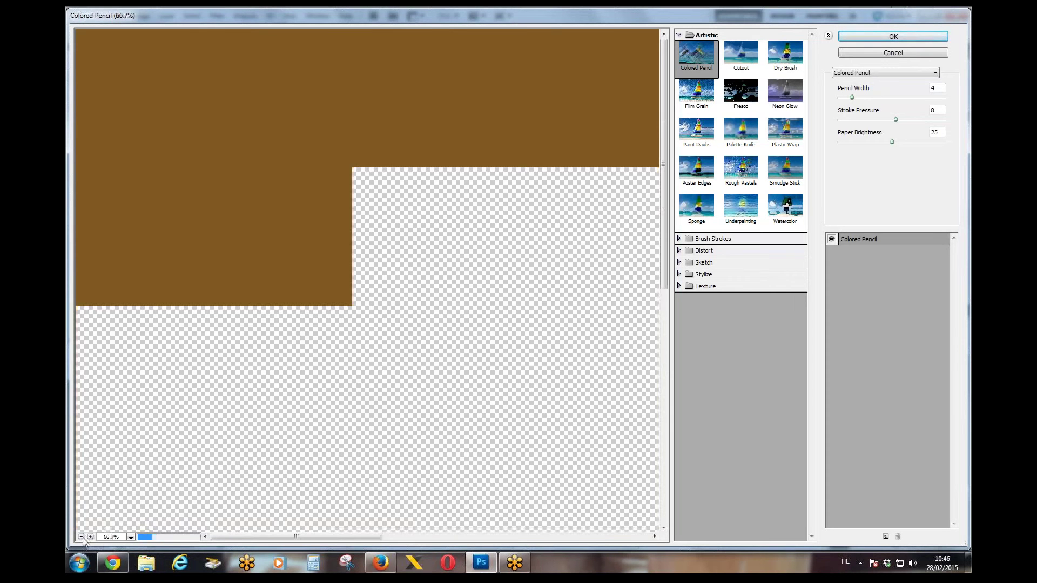
left_click(82, 538)
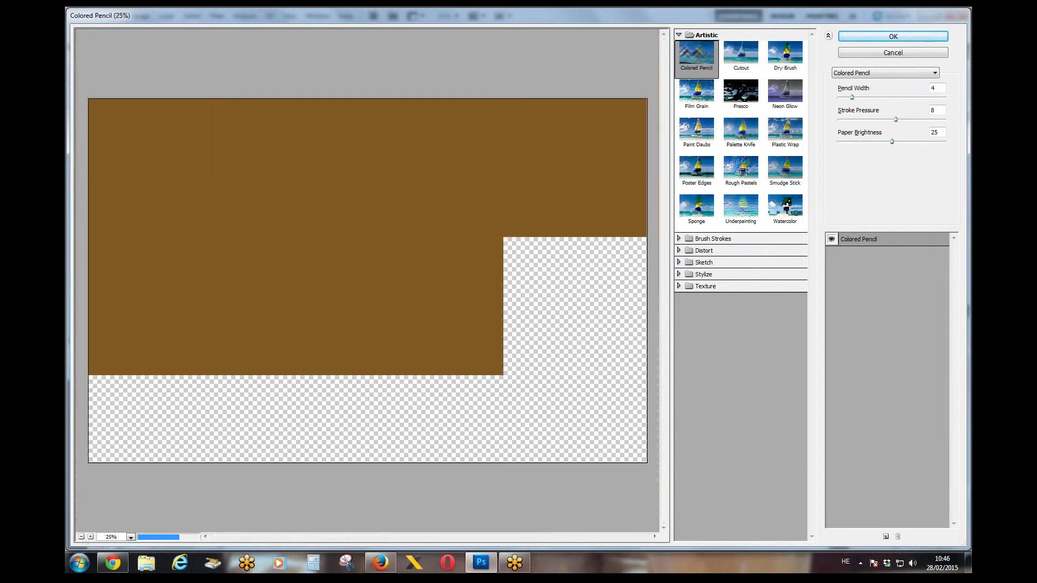
left_click(679, 286)
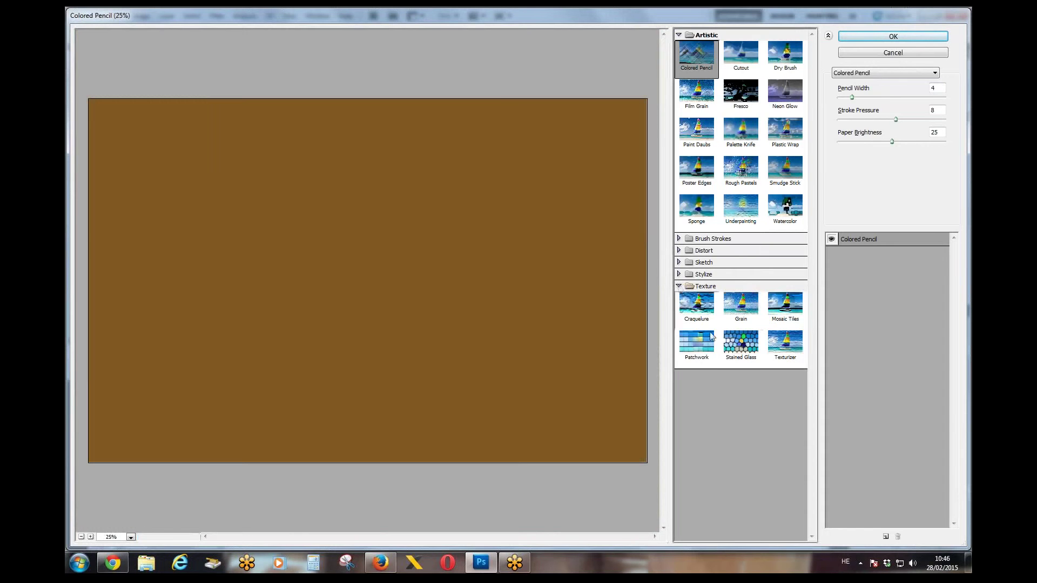
left_click(704, 344)
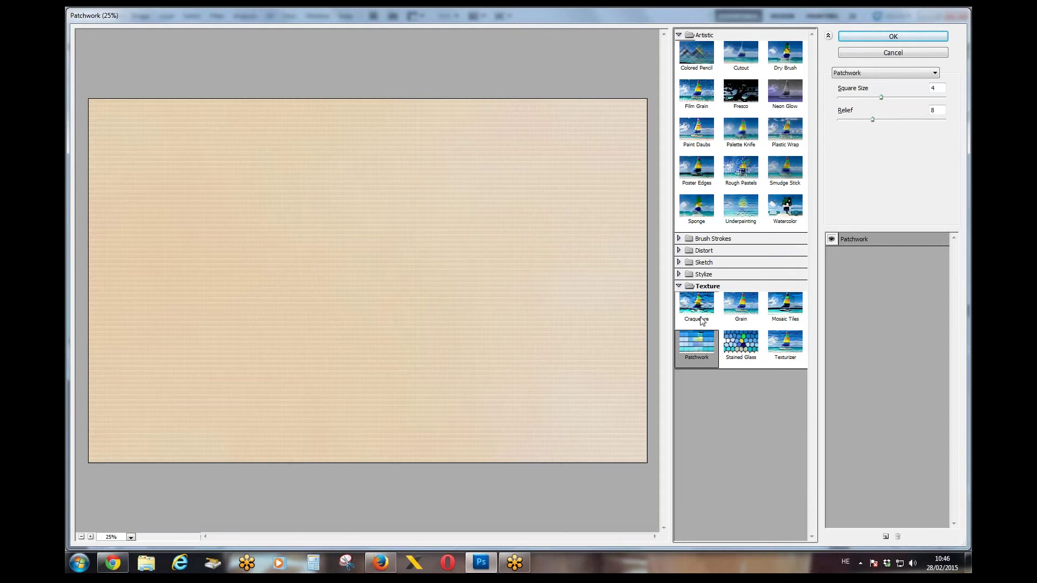
left_click(894, 36)
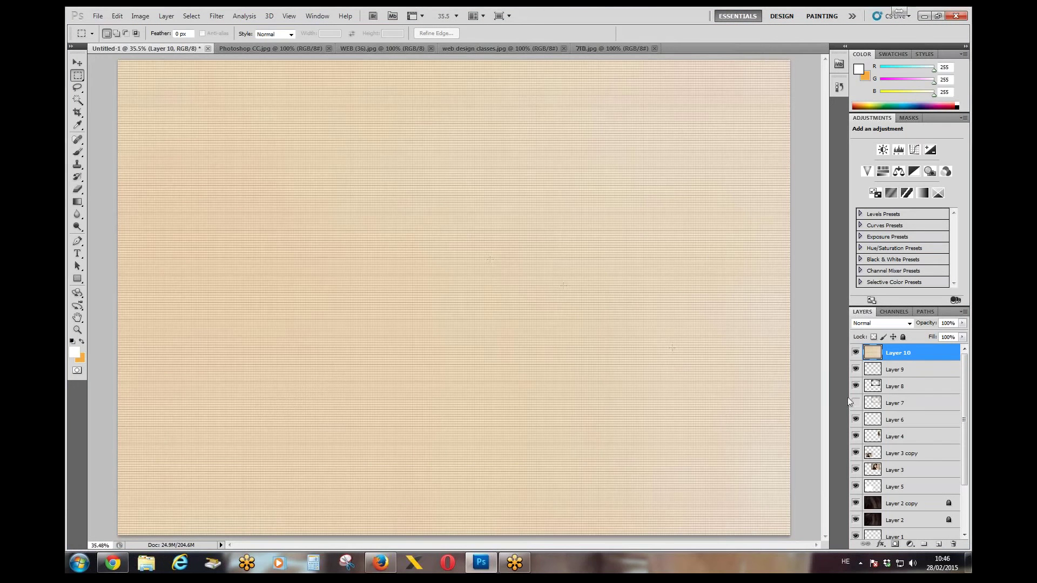
Compare the page with and without the textured skin-tone layer, and set that layer's blend mode to Multiply.
left_click(855, 352)
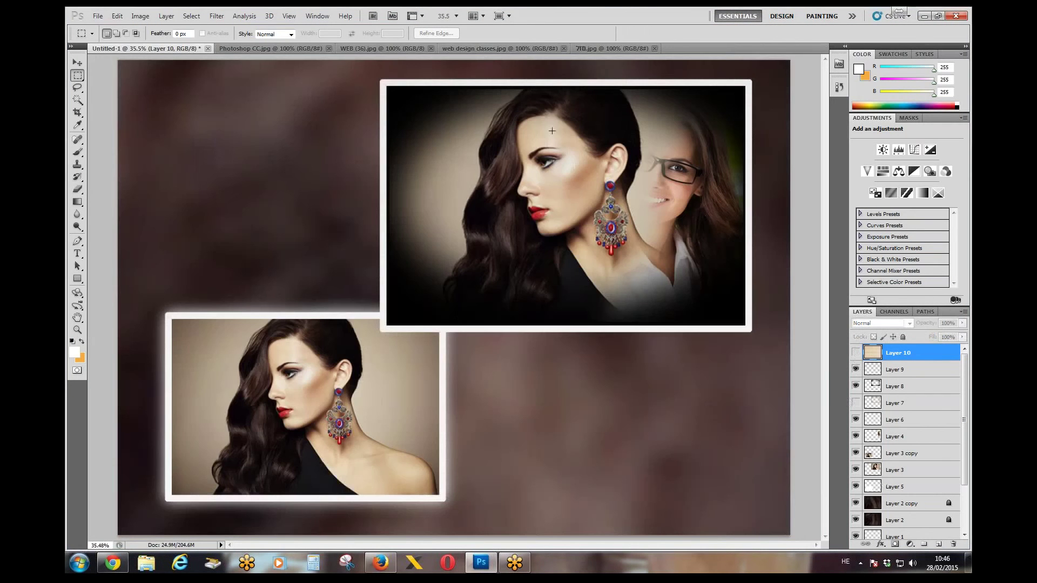
left_click(856, 352)
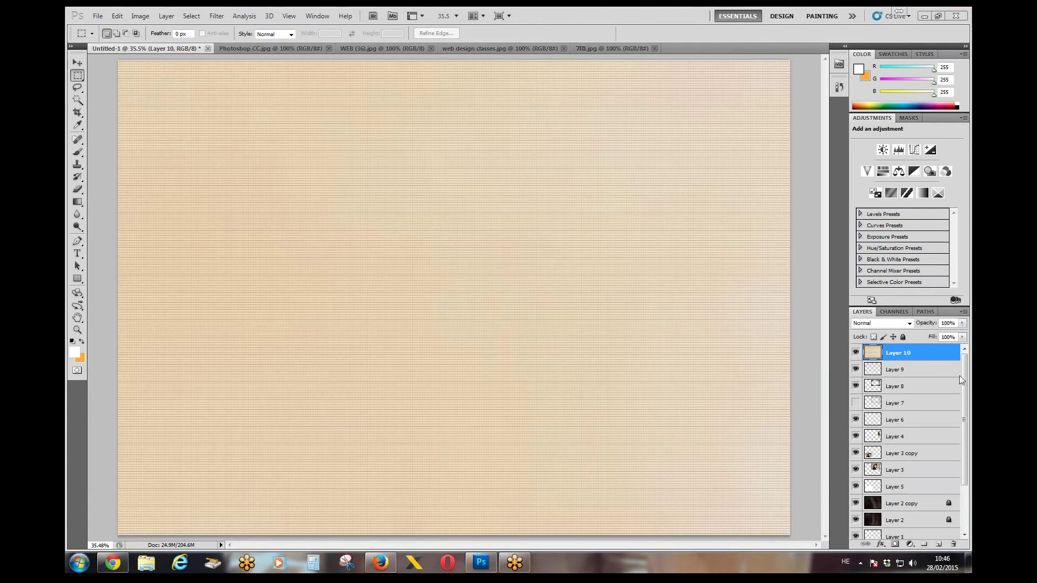
left_click(962, 323)
mouse_move(959, 335)
left_mouse_down()
mouse_move(921, 337)
mouse_move(962, 334)
left_mouse_up()
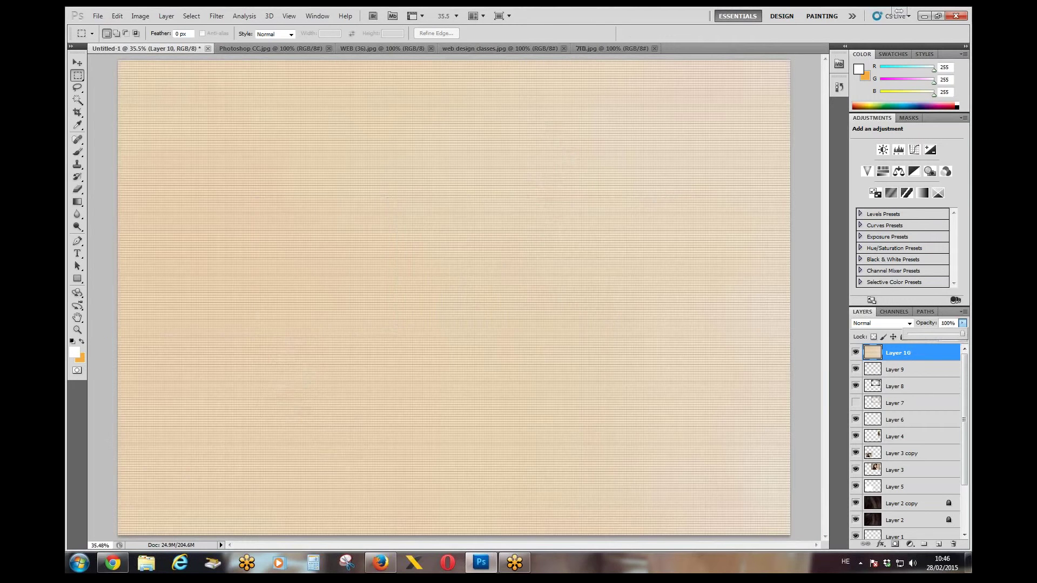
left_click(875, 323)
left_click(881, 80)
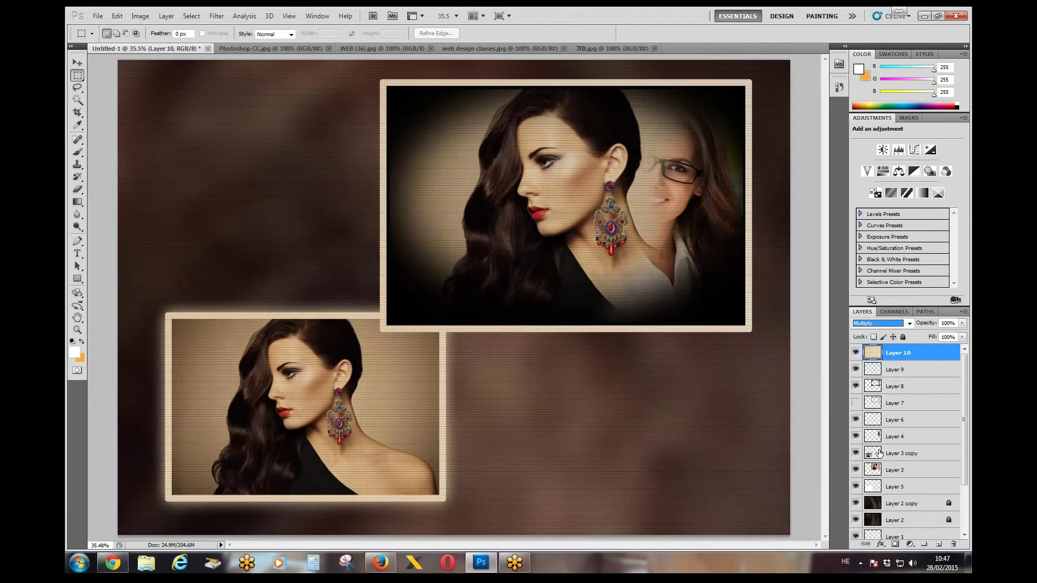
Add a new layer above all the others and fill it with white.
left_click(939, 544)
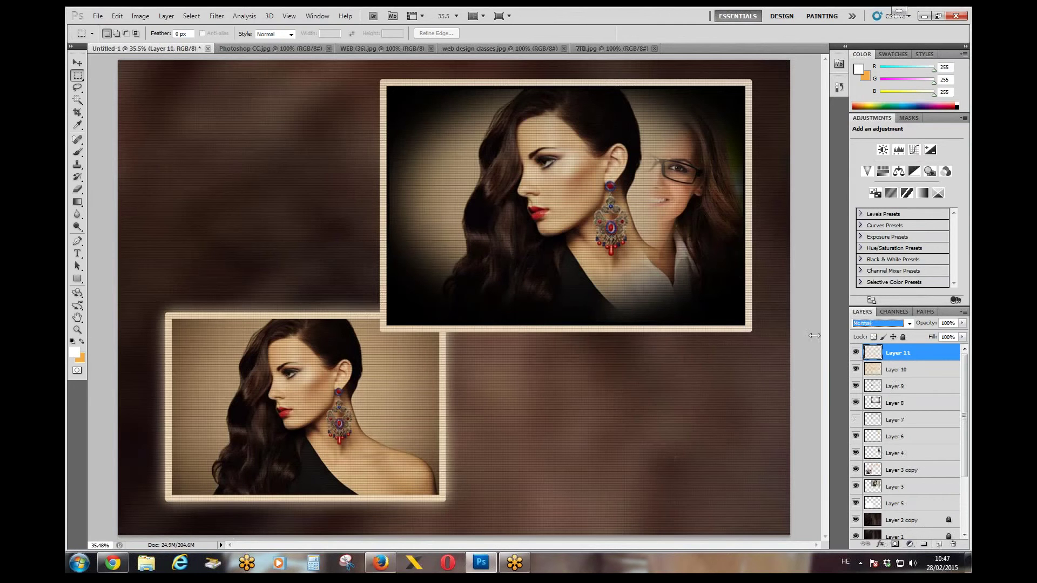
left_click(117, 16)
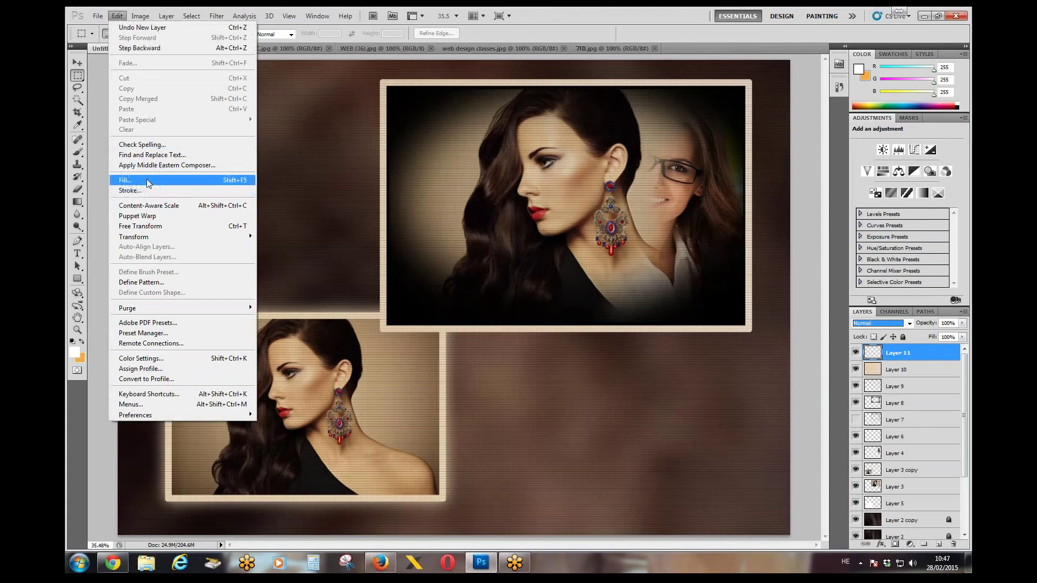
left_click(147, 179)
left_click(508, 179)
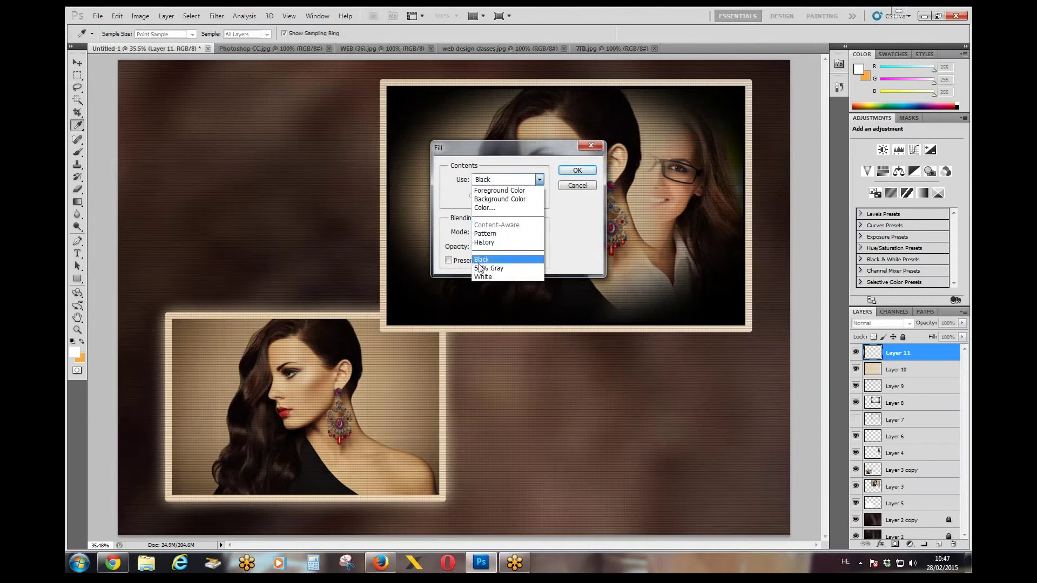
left_click(483, 277)
left_click(576, 170)
key("m")
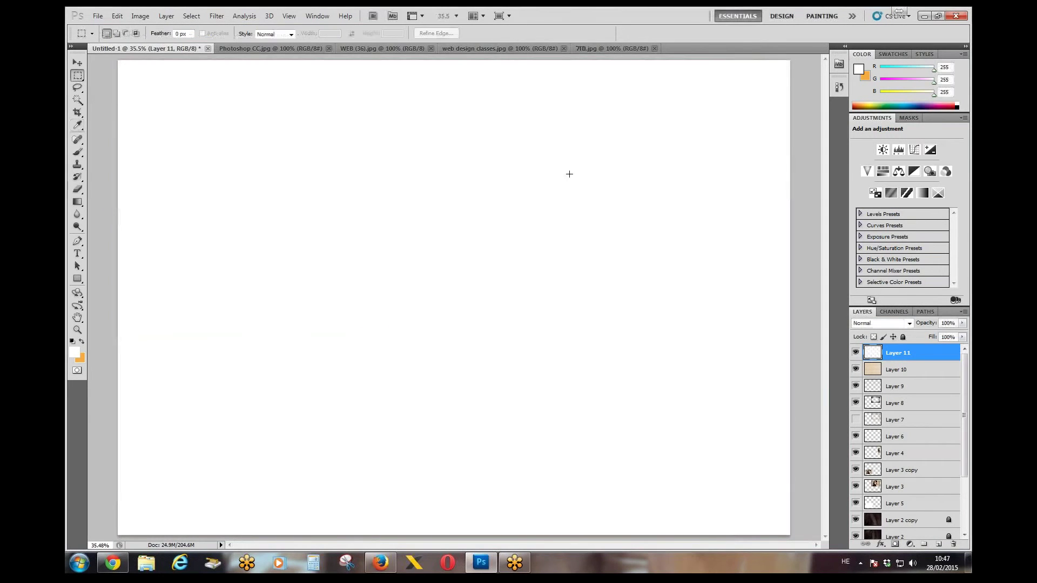
Bring the portrait with glasses from web design classes.jpg onto the white page and enlarge it with Free Transform to most of the page height.
left_click(77, 62)
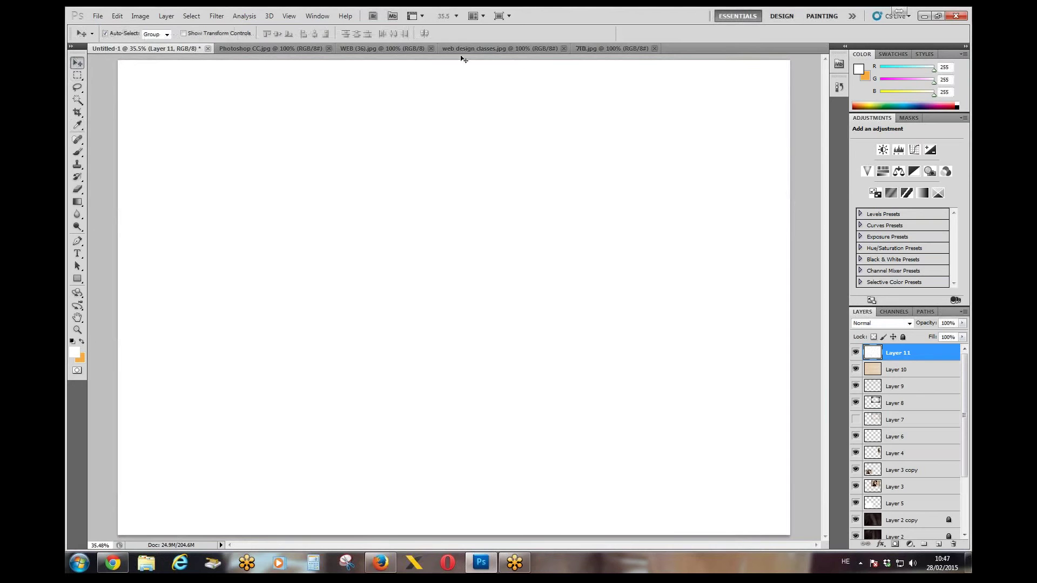
left_click(491, 50)
left_click_drag(138, 48, 389, 266)
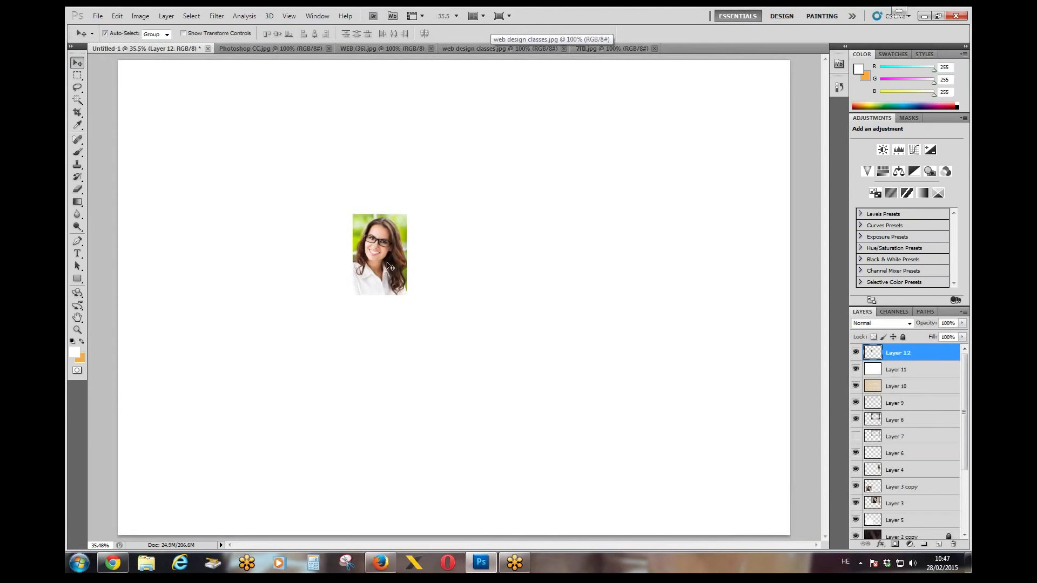
key("ctrl+t")
left_click_drag(423, 308, 548, 493)
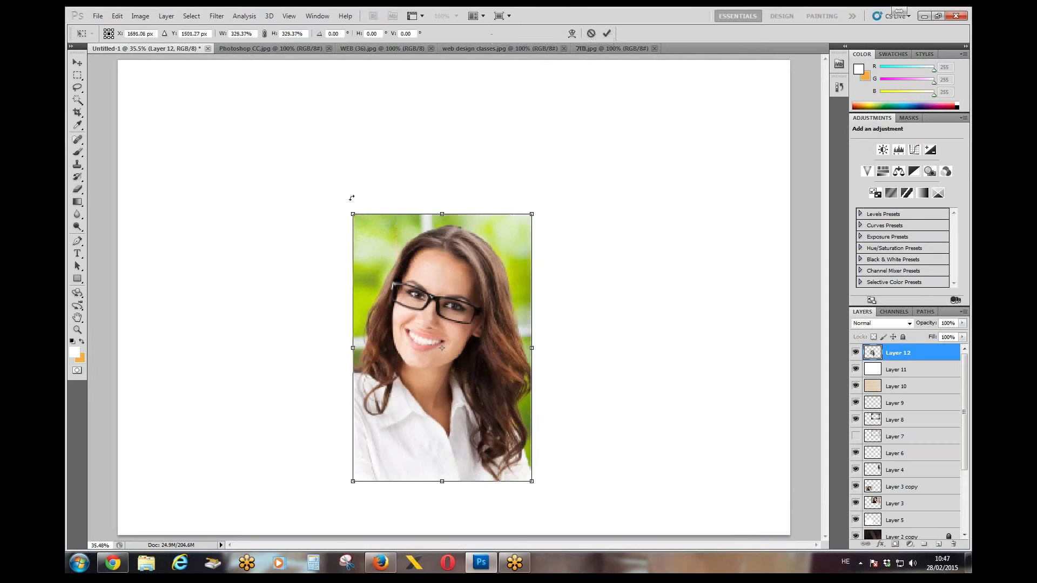
left_click_drag(353, 215, 274, 132)
key("Return")
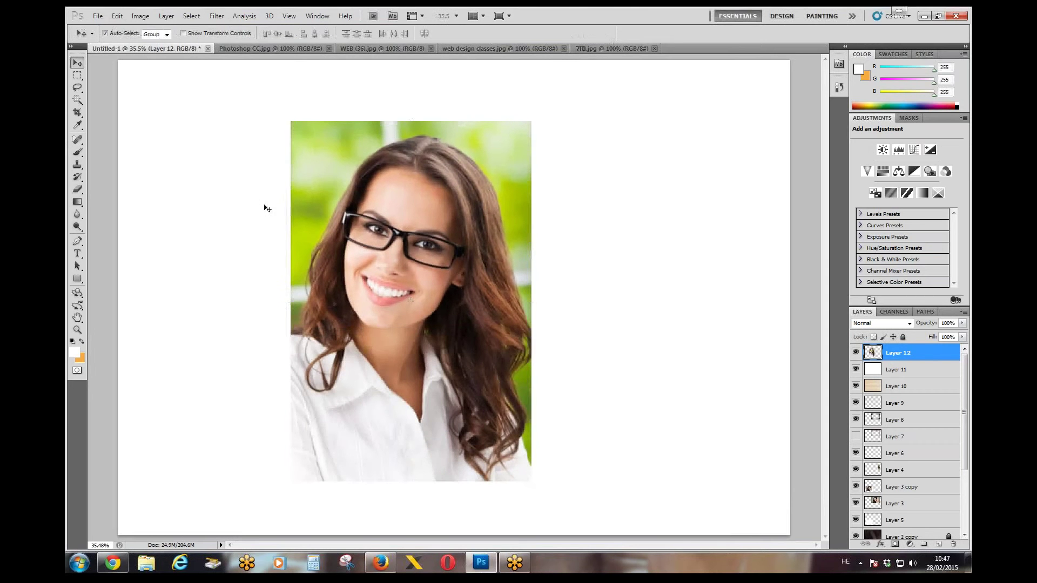
Desaturate the enlarged portrait with glasses on Layer 12.
left_click(139, 15)
mouse_move(146, 44)
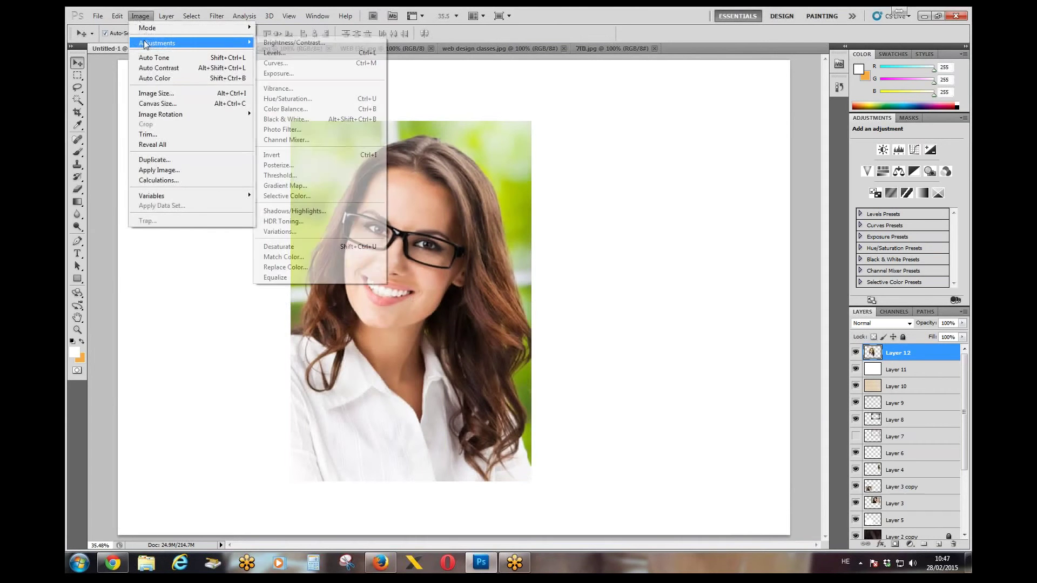
left_click(311, 252)
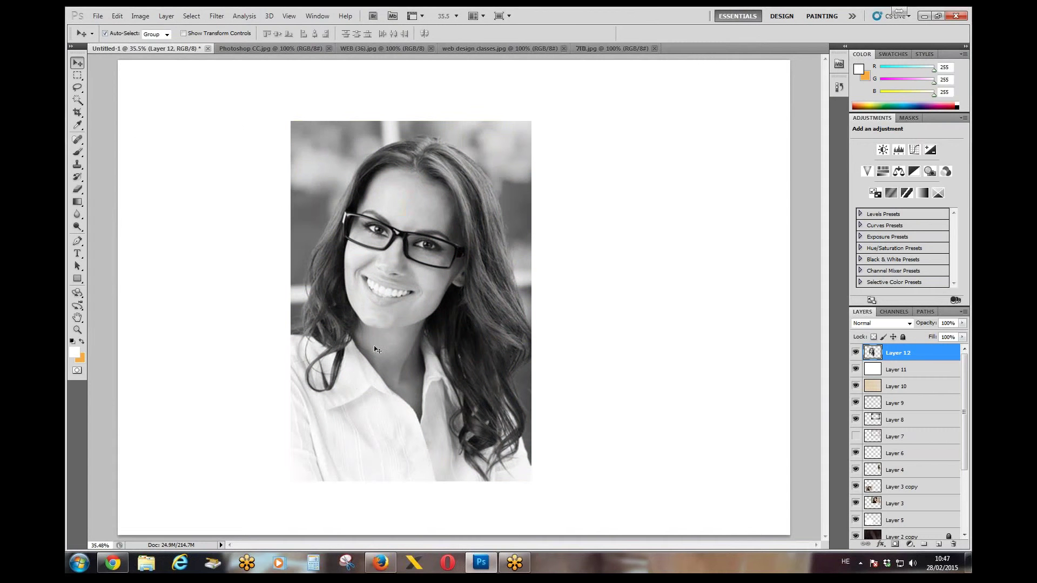
Tint the desaturated portrait with a Photo Filter, using the custom colour d0c0aa at 66% density.
left_click(140, 15)
mouse_move(146, 43)
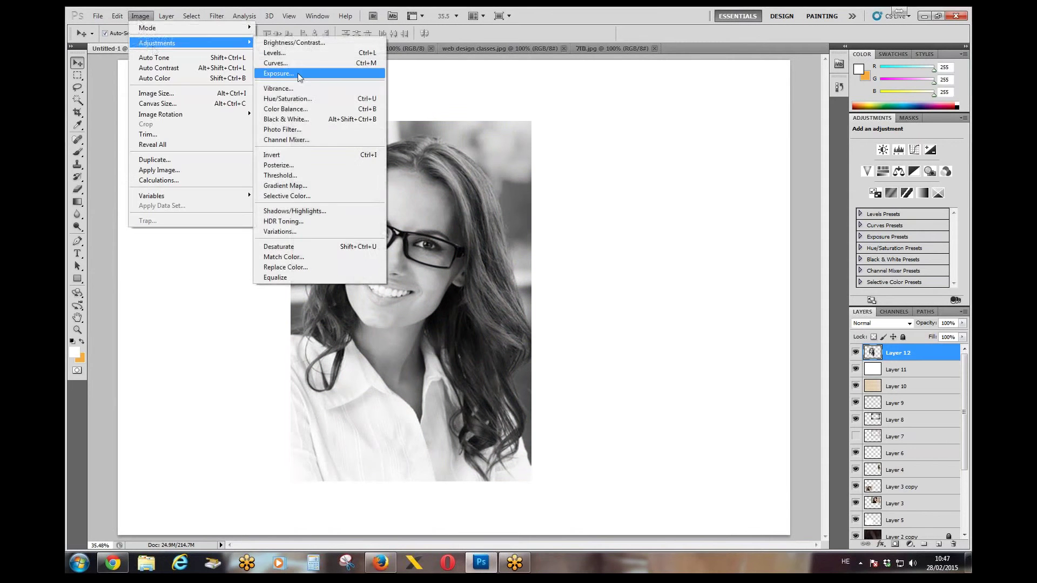
left_click(298, 134)
left_click_drag(478, 154, 619, 142)
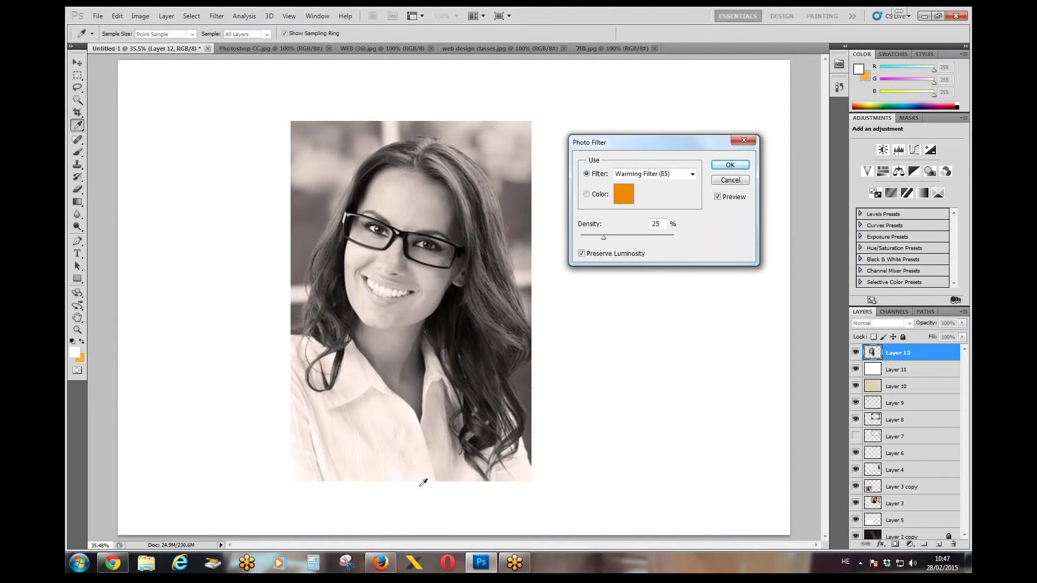
left_click(643, 236)
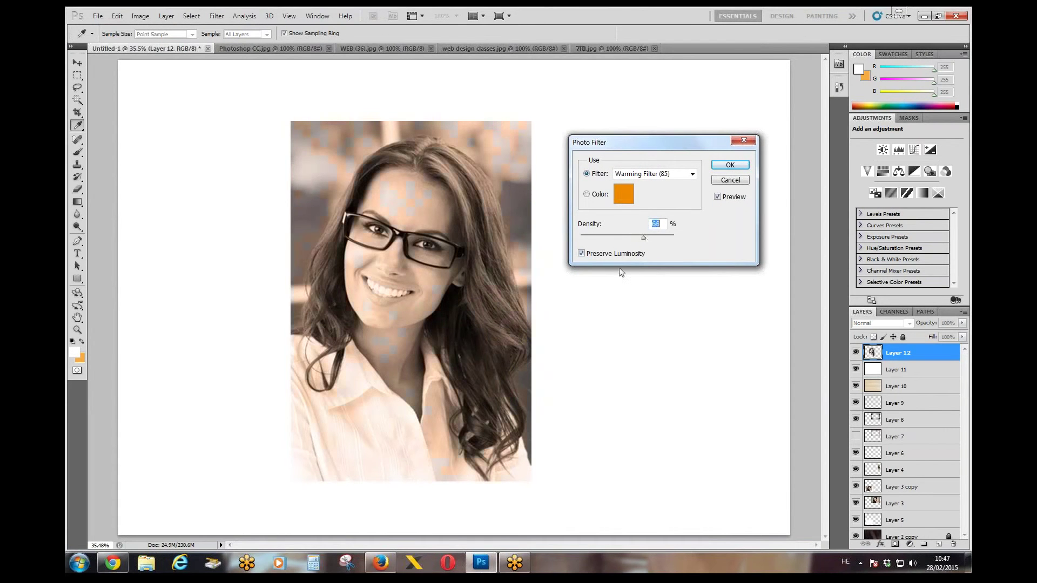
left_click(623, 201)
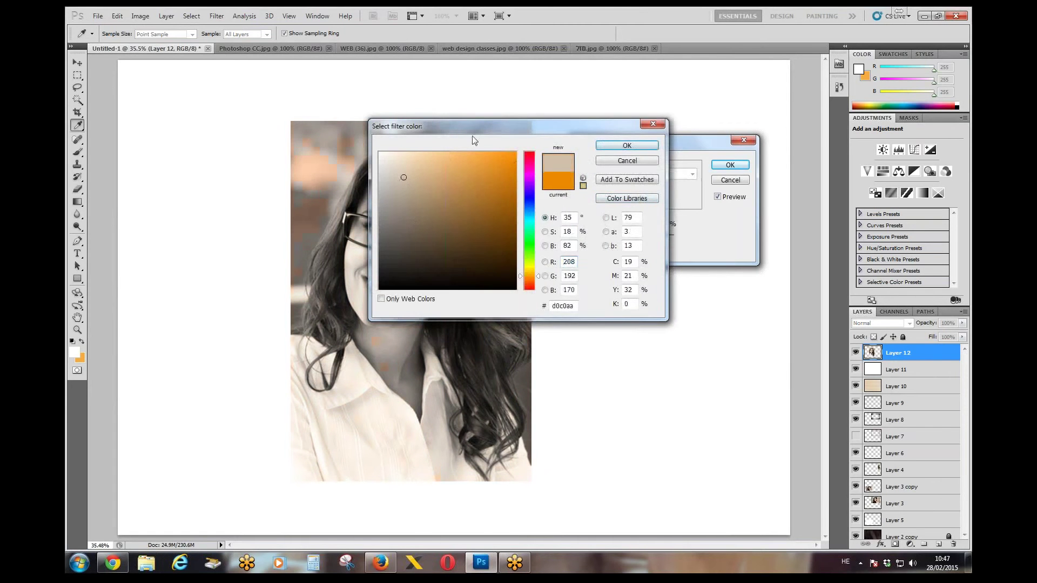
left_click_drag(475, 129, 674, 167)
left_click(404, 338)
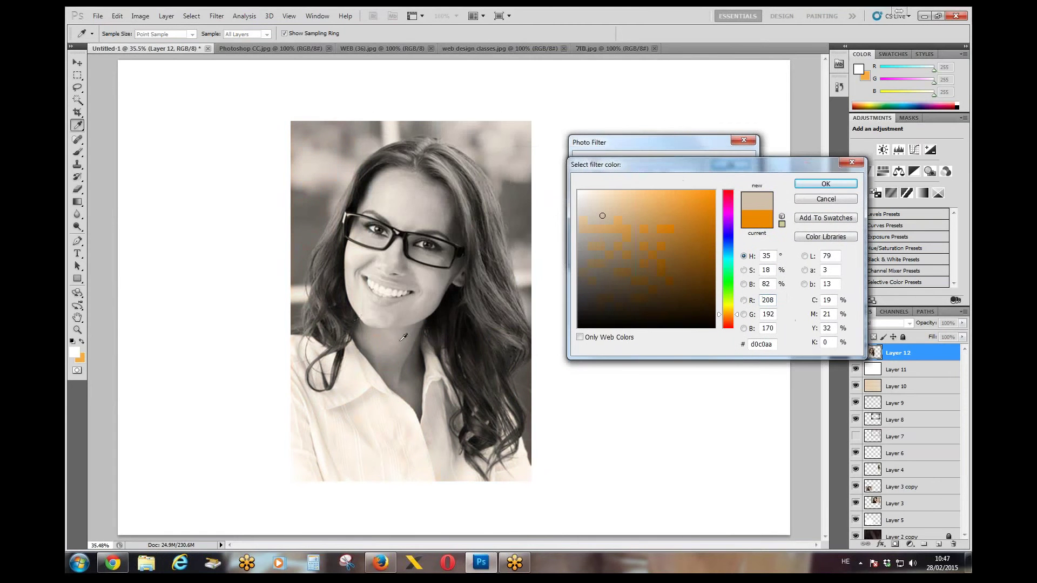
left_click(818, 183)
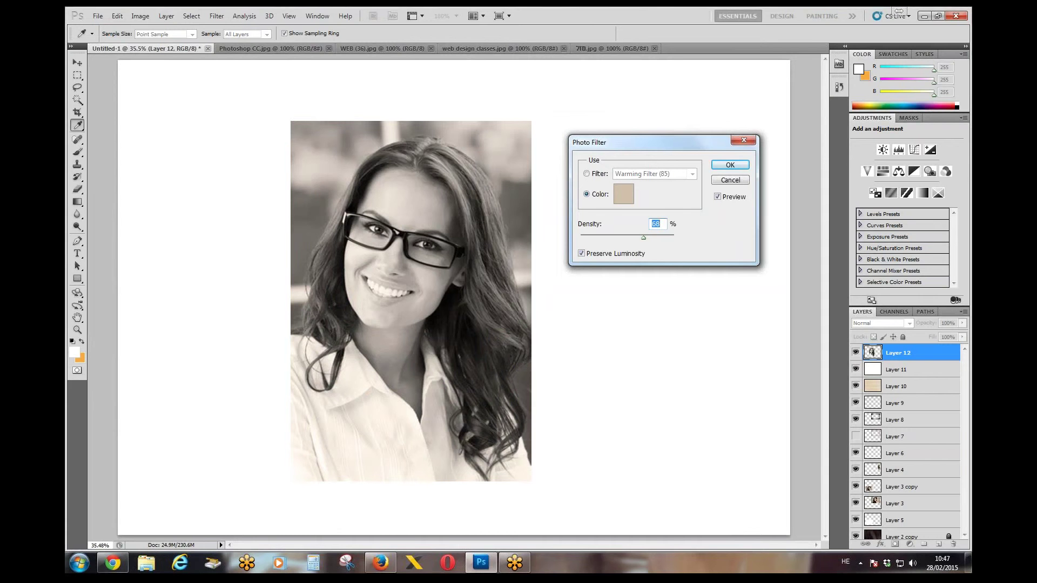
left_click(731, 165)
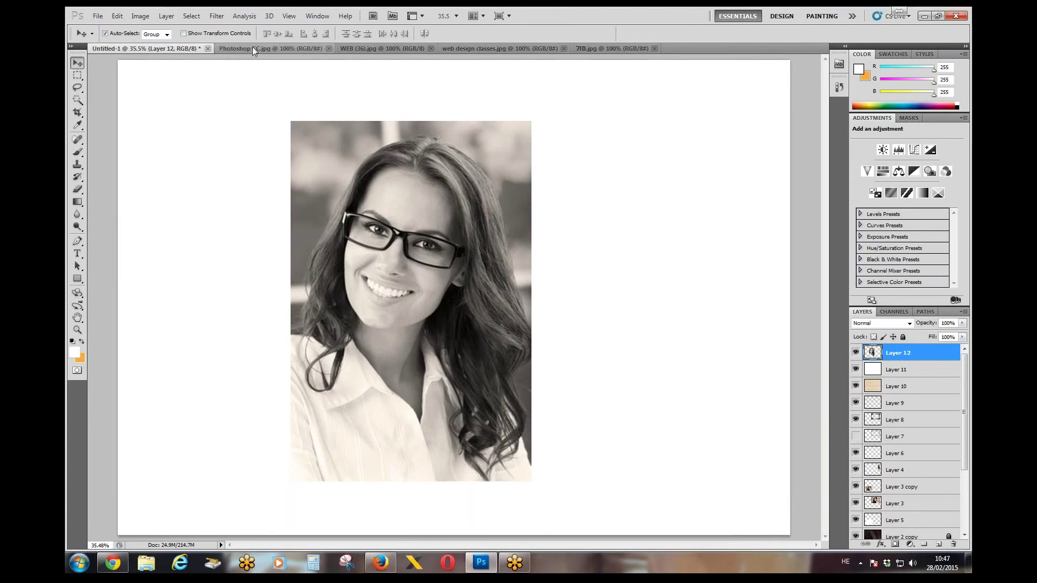
Bring another colour copy of the portrait with glasses onto the page and enlarge it until it covers the tinted version.
left_click(229, 49)
left_click(587, 48)
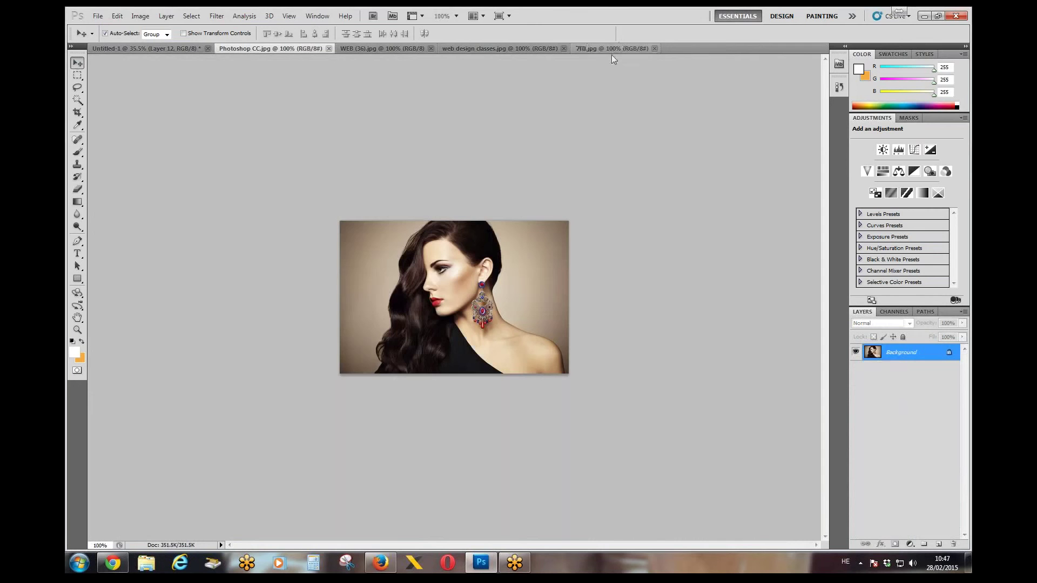
left_click_drag(140, 52, 228, 256)
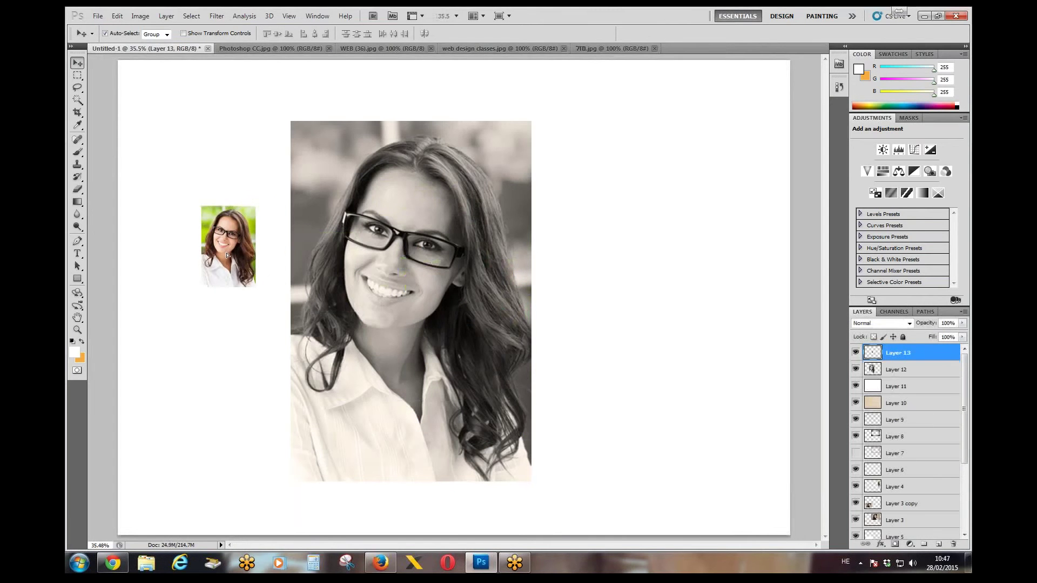
key("ctrl+t")
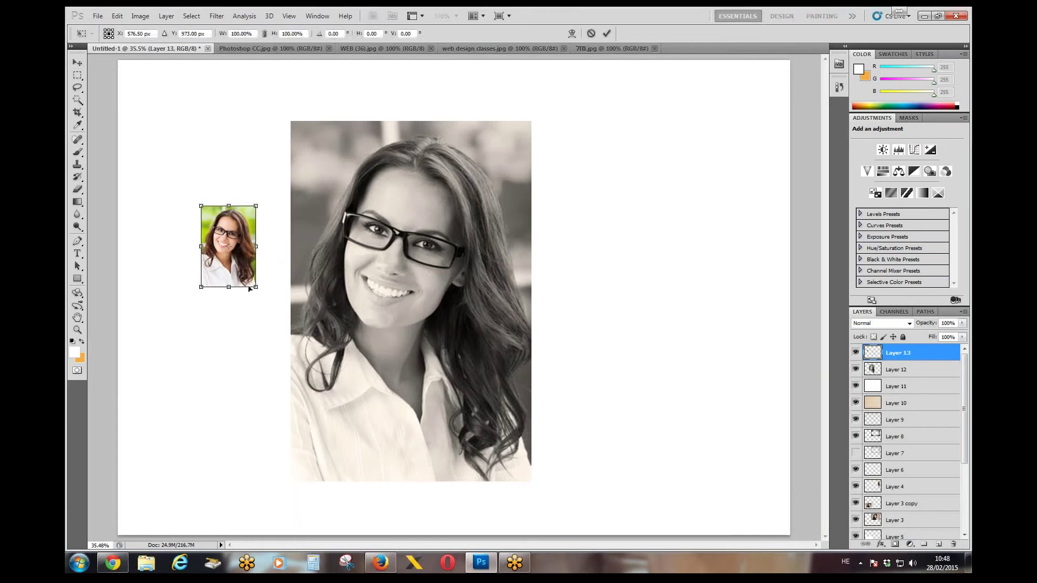
left_click_drag(262, 294, 448, 564)
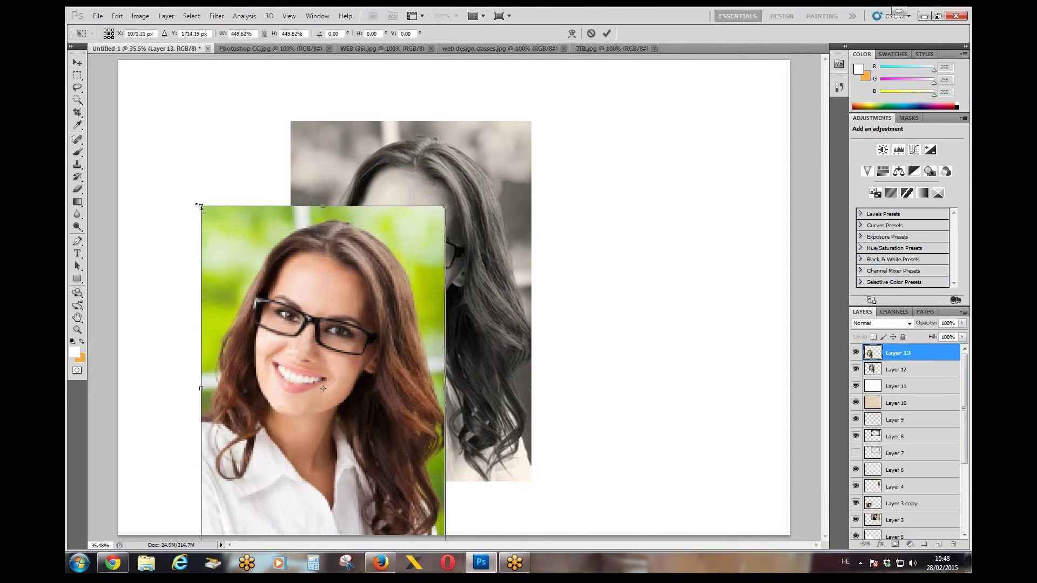
left_click_drag(199, 206, 250, 83)
key("Return")
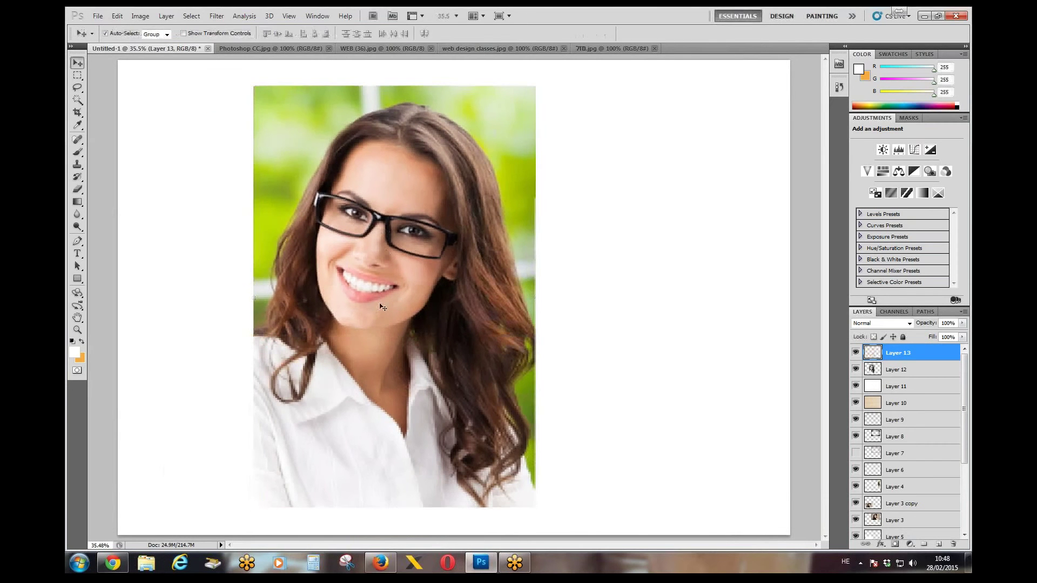
Select the face, hair and upper chest of the portrait on Layer 13 with a freehand lasso outline and feather the selection.
left_click(78, 88)
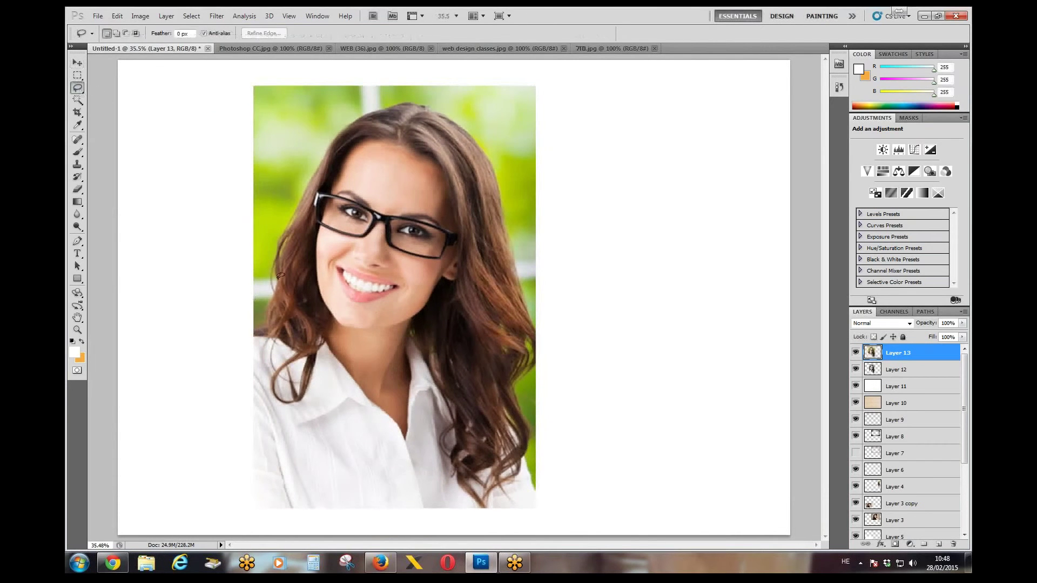
mouse_move(280, 275)
left_mouse_down()
mouse_move(332, 129)
mouse_move(368, 109)
left_mouse_up()
mouse_move(484, 211)
left_mouse_down()
mouse_move(466, 310)
mouse_move(502, 395)
mouse_move(468, 474)
mouse_move(325, 404)
mouse_move(333, 330)
mouse_move(286, 297)
mouse_move(300, 258)
left_mouse_up()
right_click(382, 250)
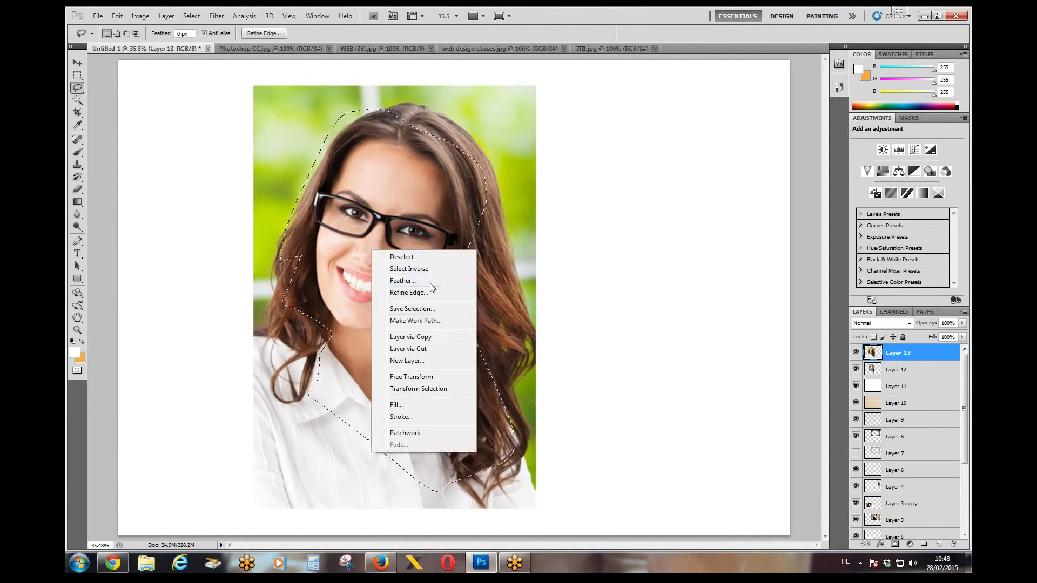
left_click(429, 282)
key("Return")
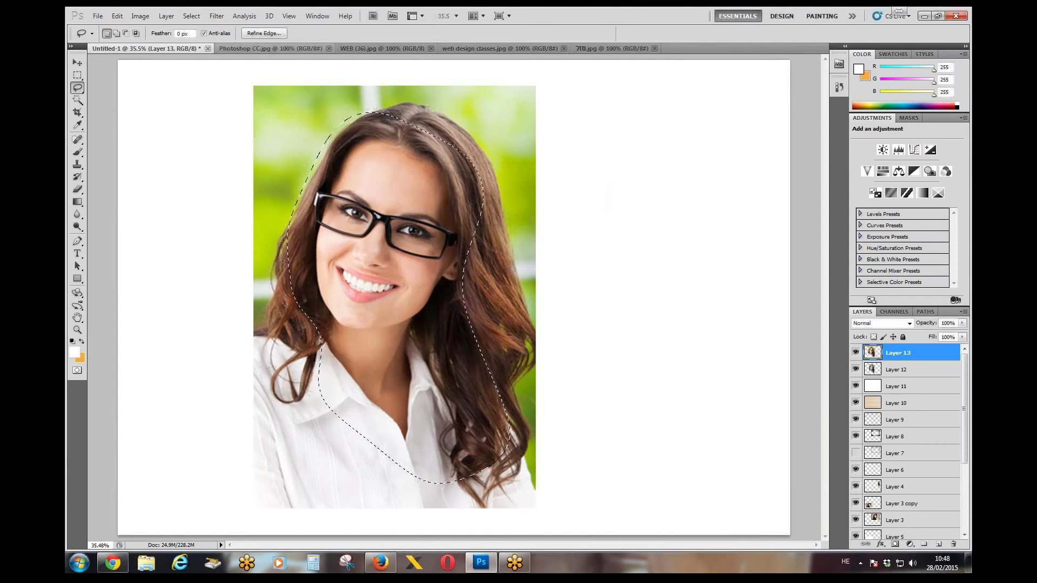
Invert the selection, convert the surroundings on Layer 13 to black and white with the Default preset, and deselect.
left_click(191, 15)
left_click(200, 57)
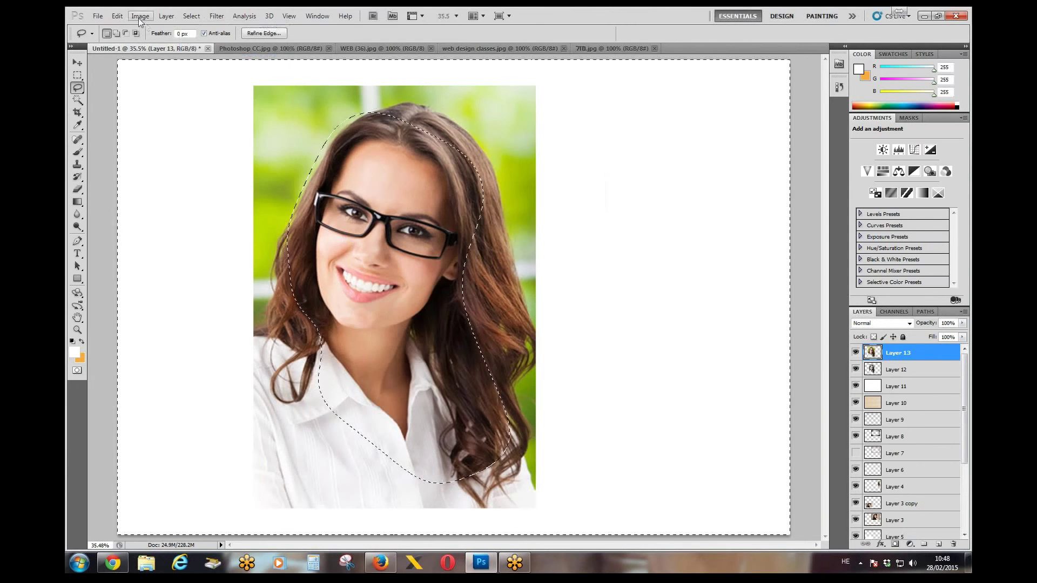
left_click(139, 16)
mouse_move(245, 43)
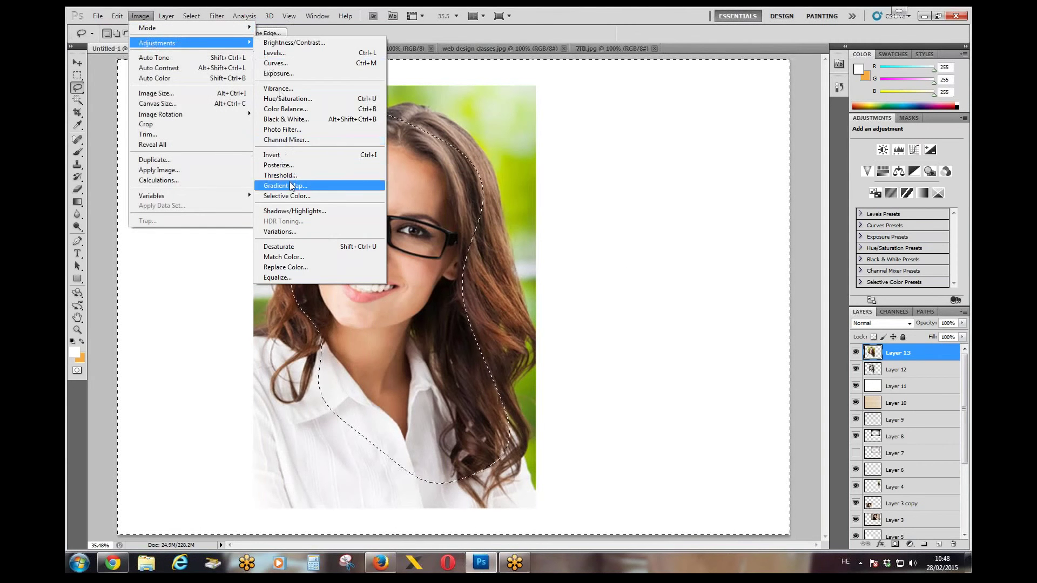
left_click(297, 119)
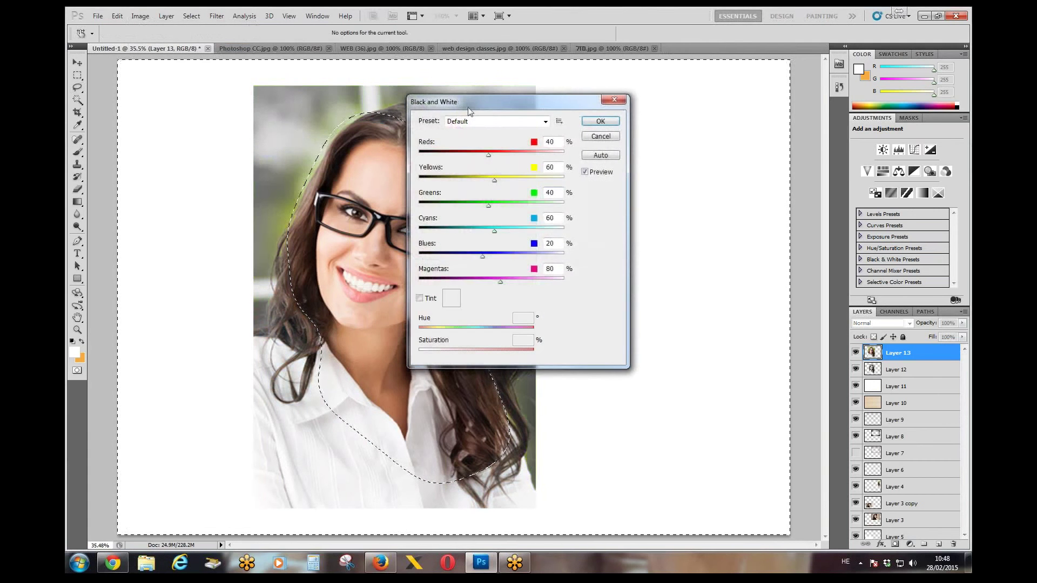
left_click_drag(492, 102, 711, 113)
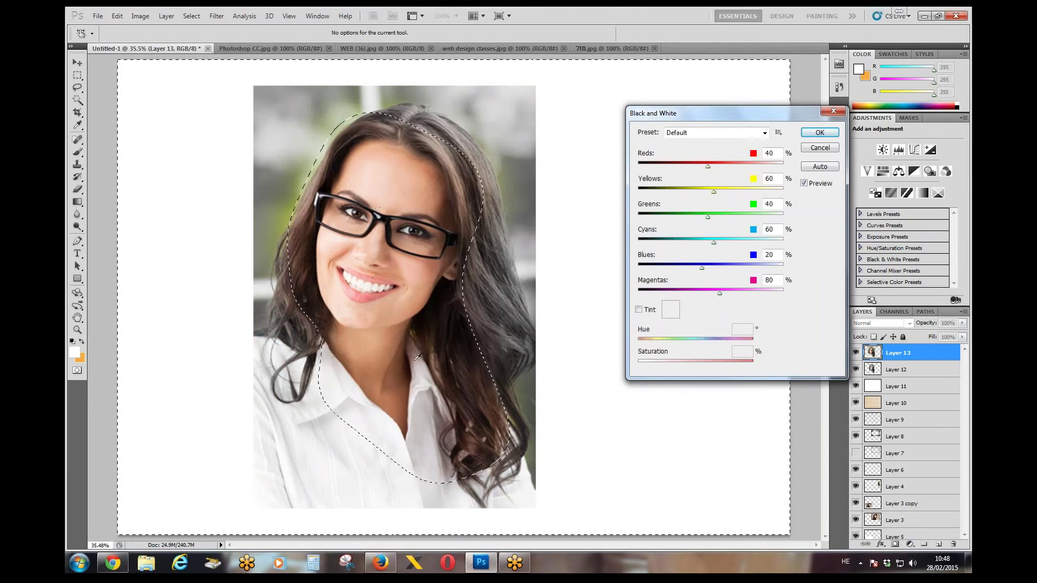
left_click(820, 133)
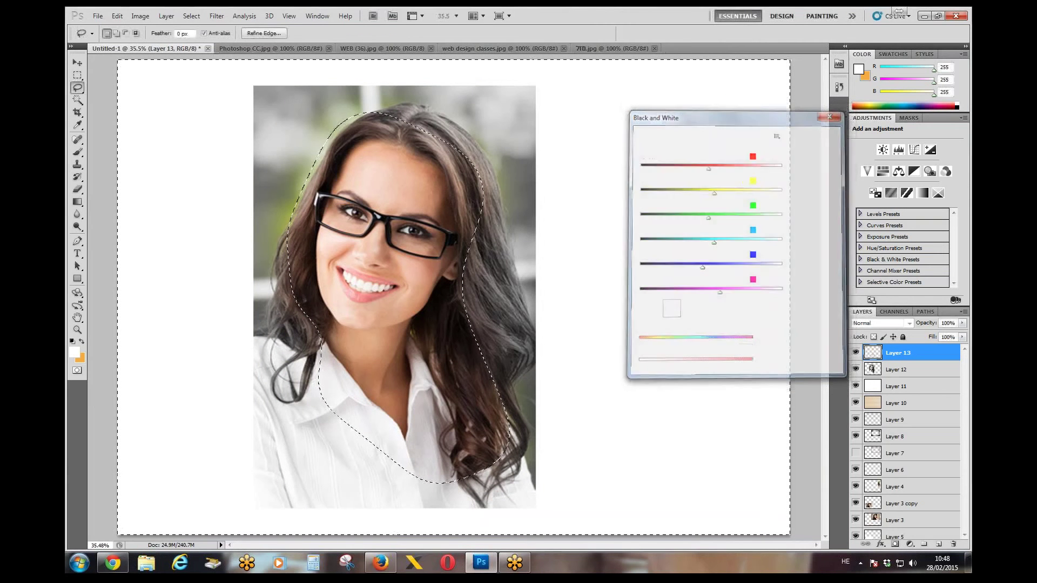
key("ctrl+d")
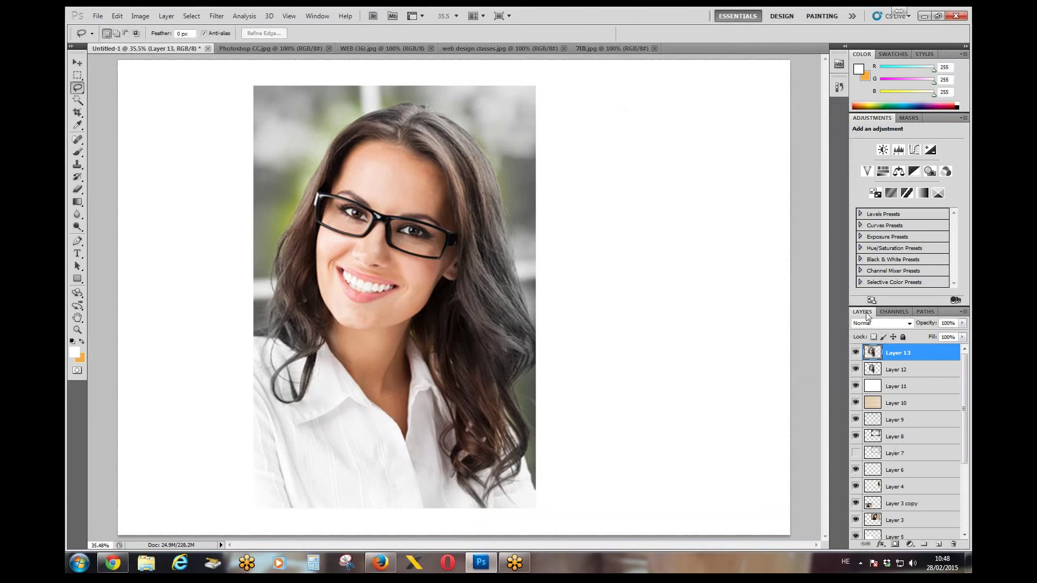
Convert the locked Background into a regular layer named Layer 0 and place it between Layer 10 and Layer 9.
left_click_drag(862, 312, 676, 166)
left_click_drag(782, 366, 778, 439)
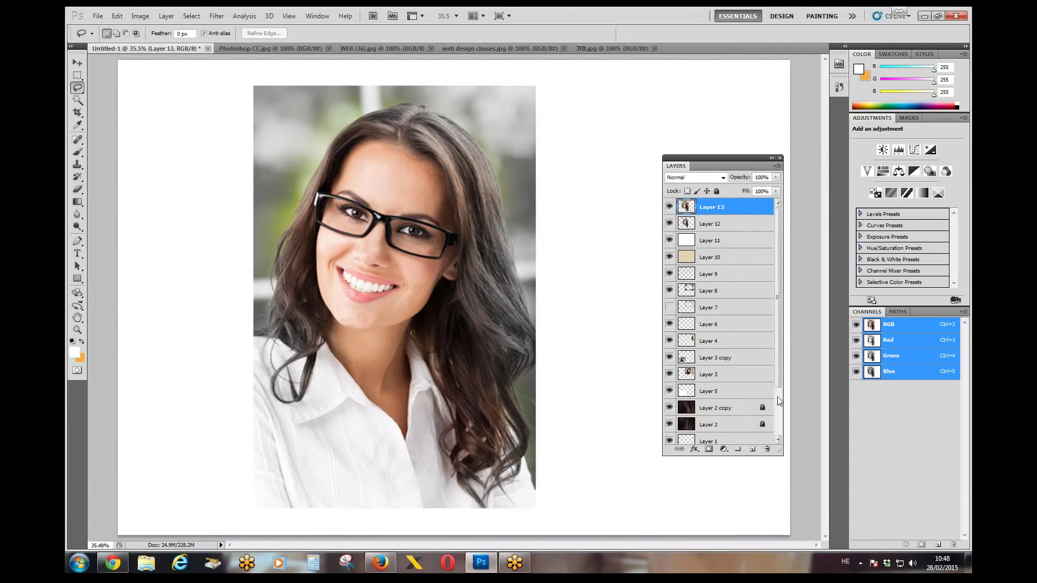
scroll(778, 401, "down", 4)
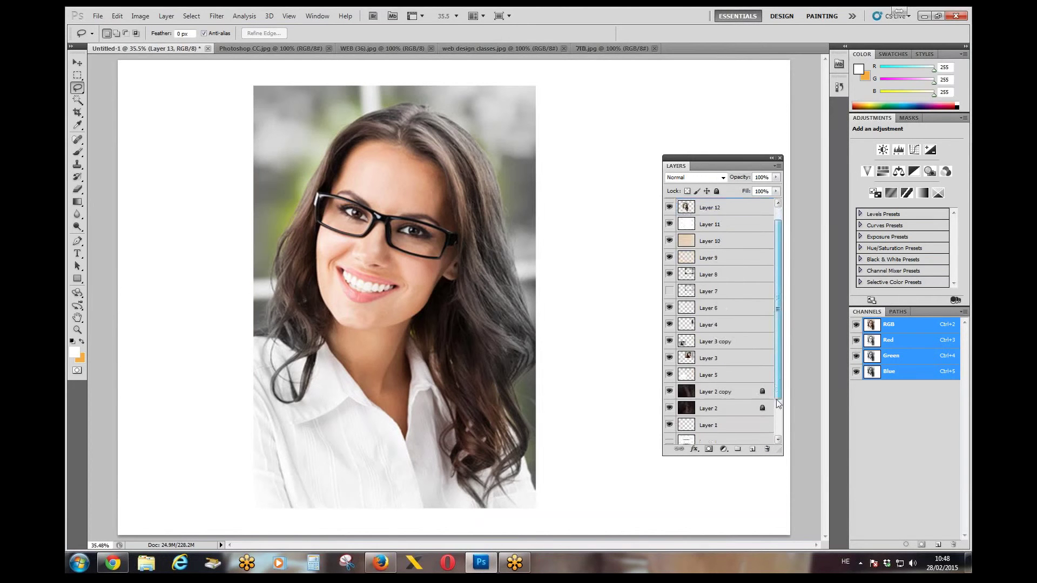
double_click(743, 437)
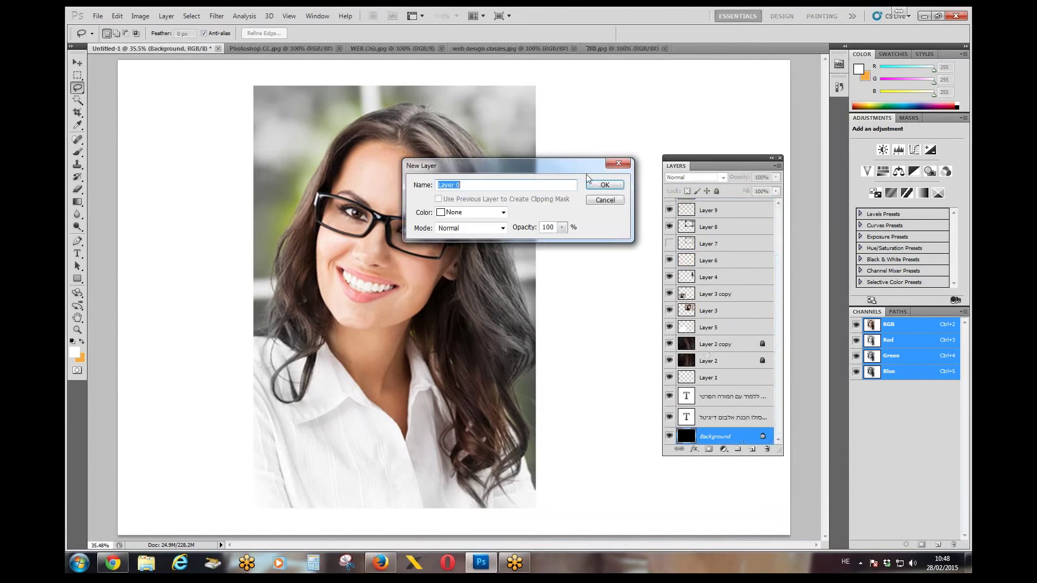
left_click(605, 184)
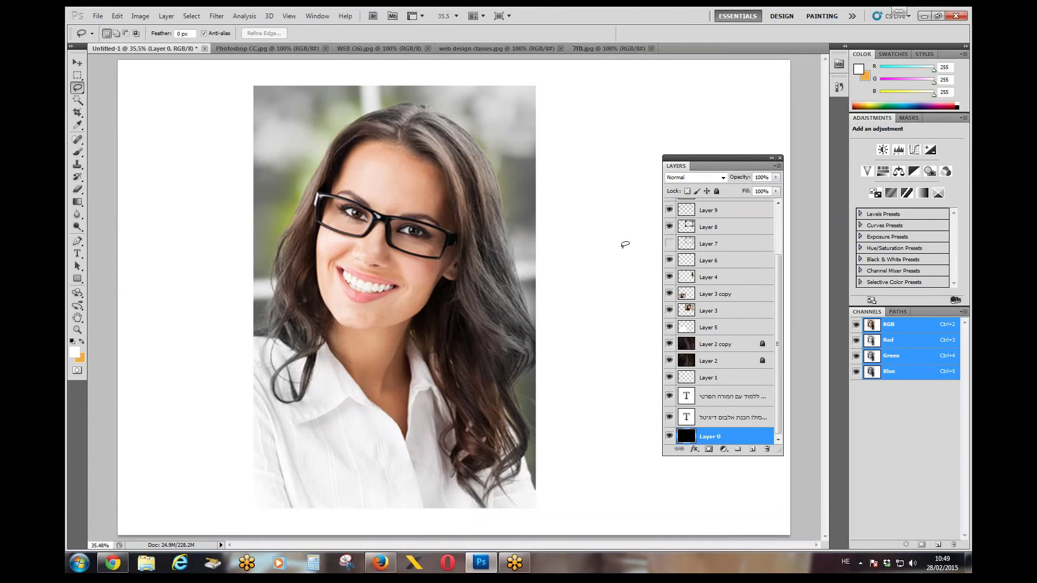
left_click_drag(716, 434, 716, 208)
scroll(767, 259, "up", 3)
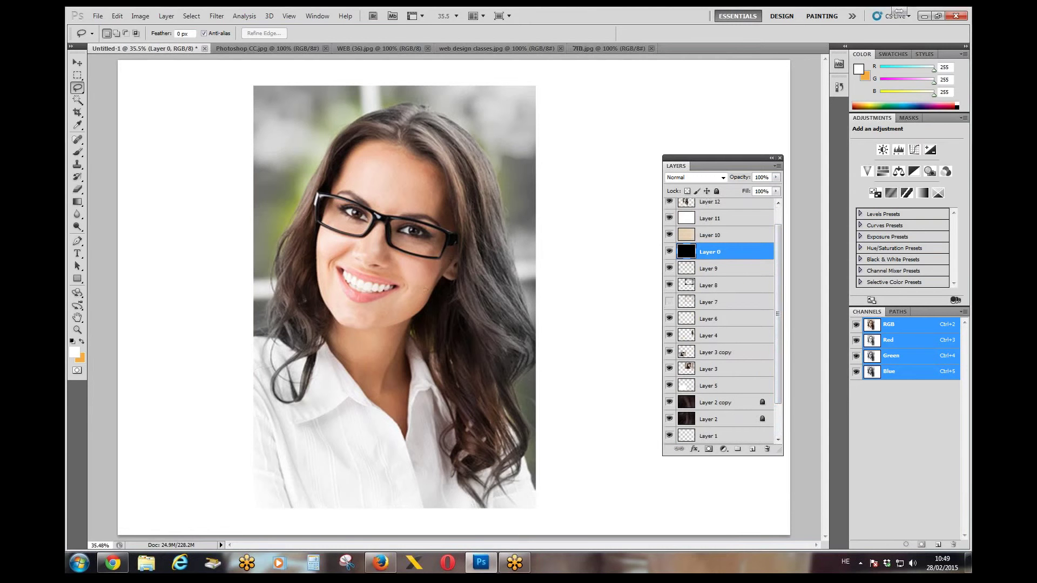
right_click(514, 563)
left_click(494, 537)
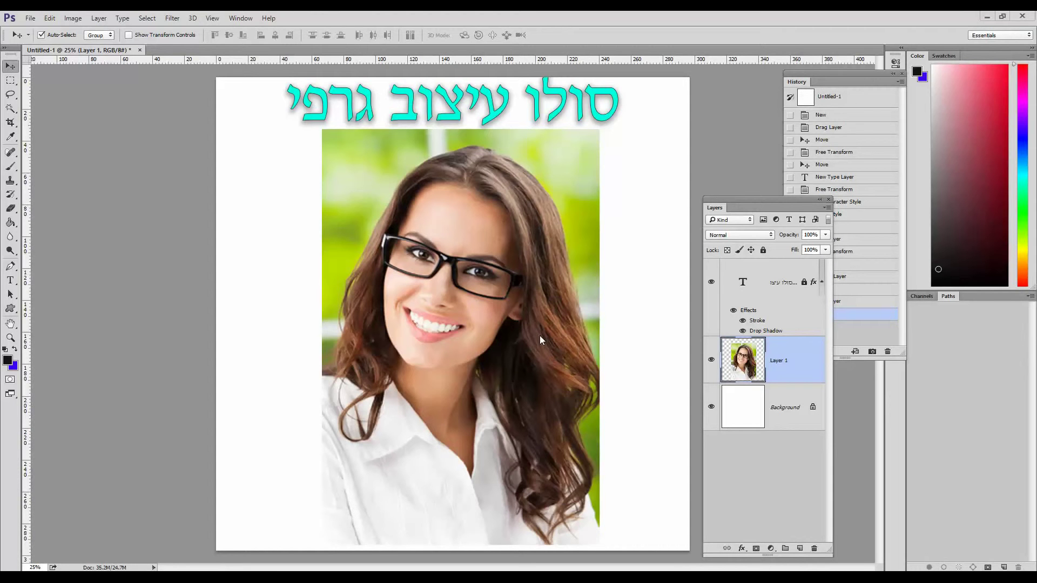
Duplicate the portrait on Layer 1, try shifting the copy to reveal the original beneath, and undo that move.
left_click_drag(786, 203, 810, 144)
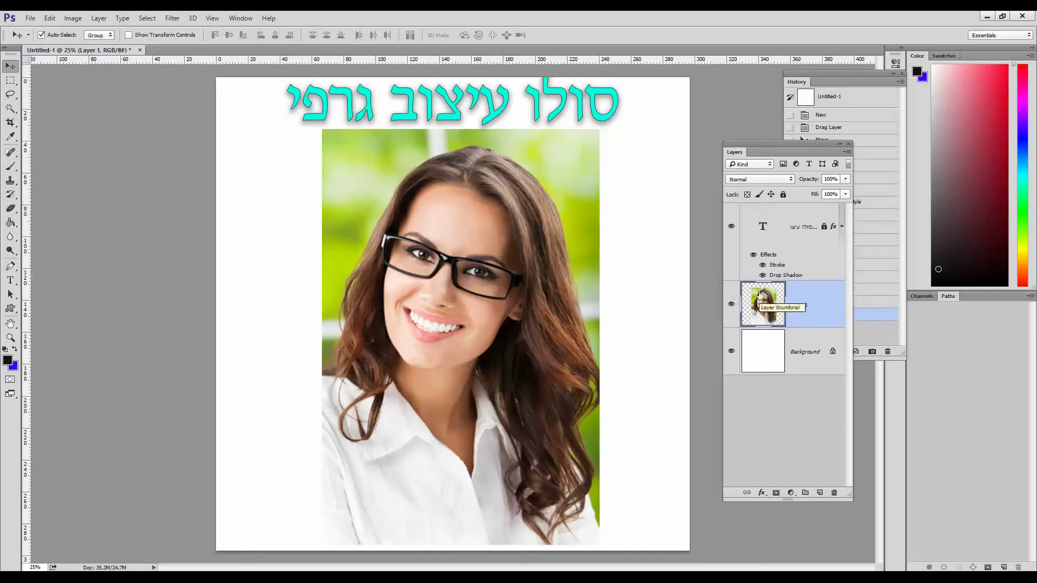
left_click_drag(756, 297, 819, 492)
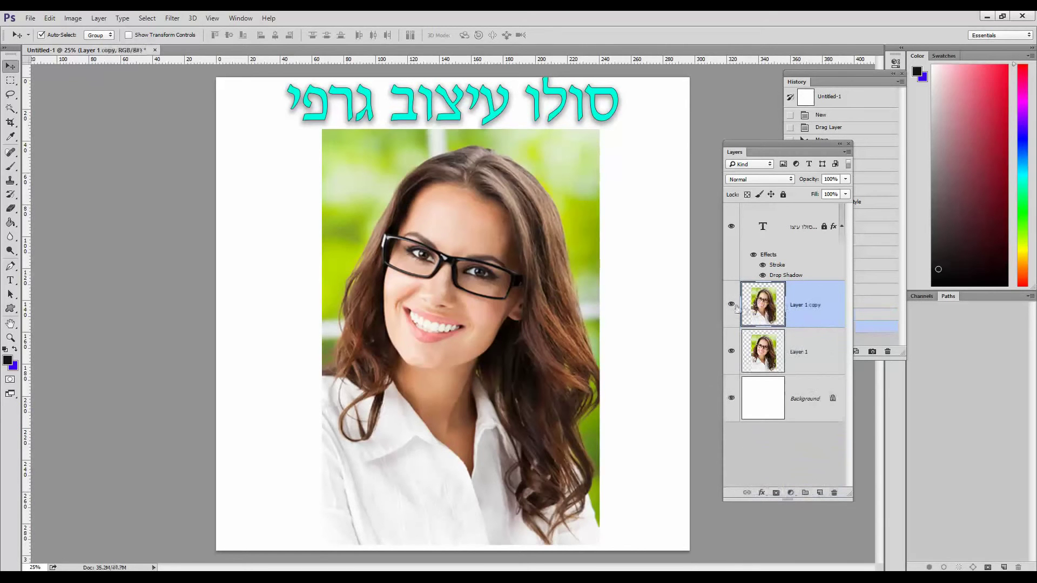
left_click_drag(516, 251, 462, 264)
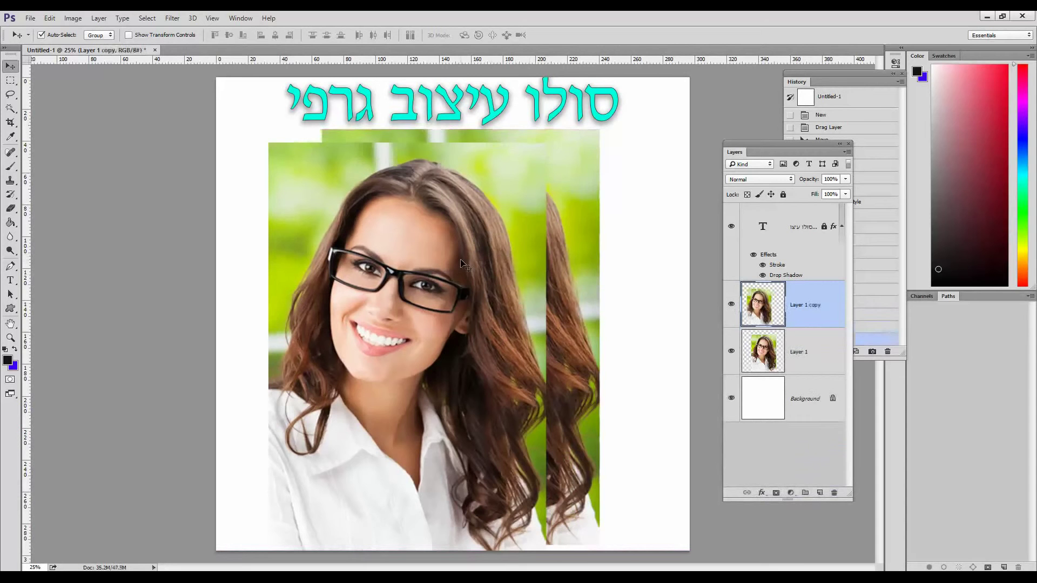
key("ctrl+z")
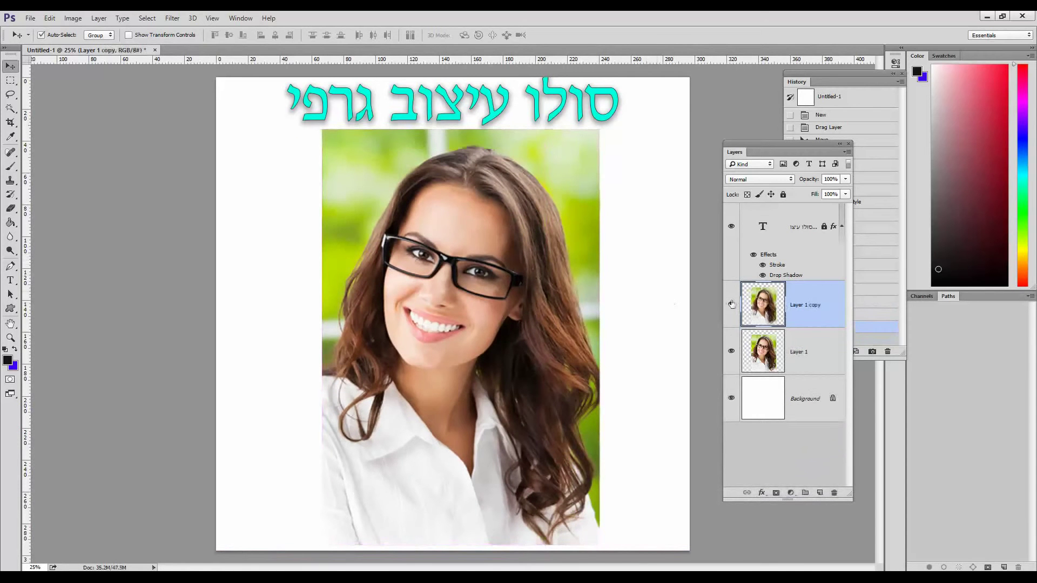
Hide the portrait copy, place it directly beneath Layer 1, and rename it המשוכפלת.
left_click(733, 305)
left_click_drag(790, 352, 794, 296)
double_click(797, 352)
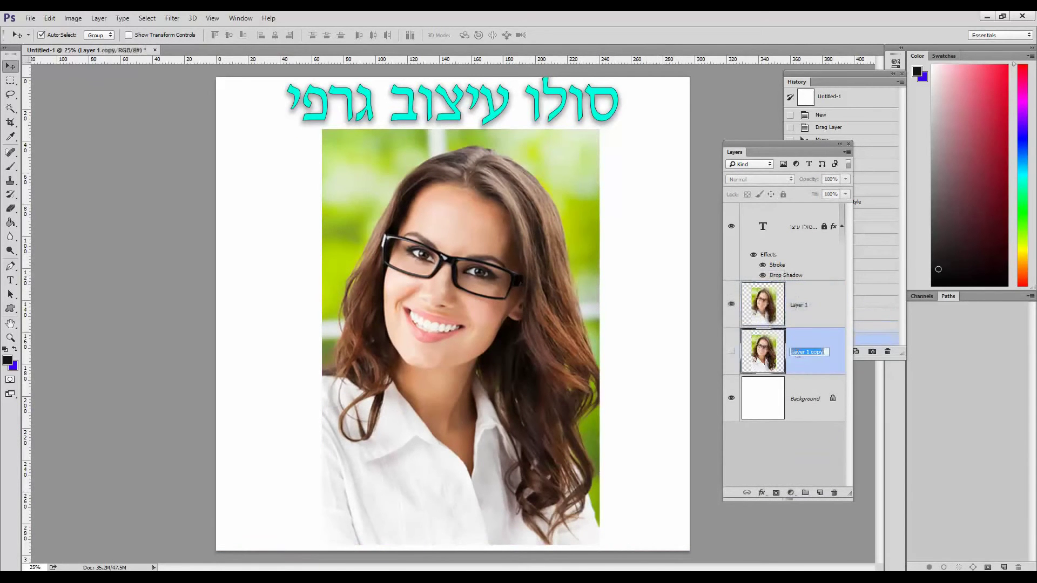
type("השת")
type("וכפלת")
key("Return")
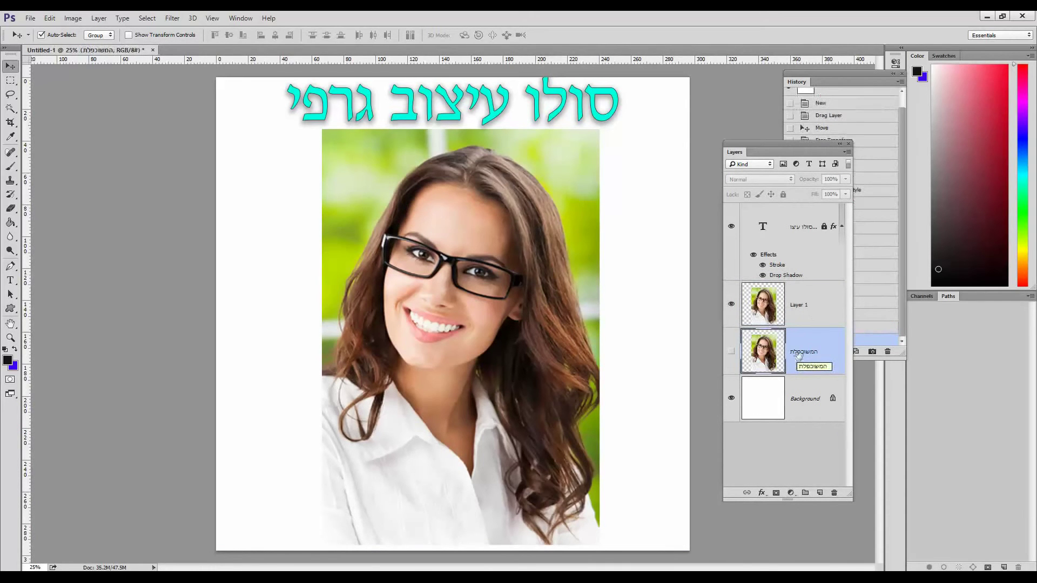
Split the portrait on Layer 1 into nine tiles by deleting two vertical and two horizontal rectangular strips across it.
left_click(801, 311)
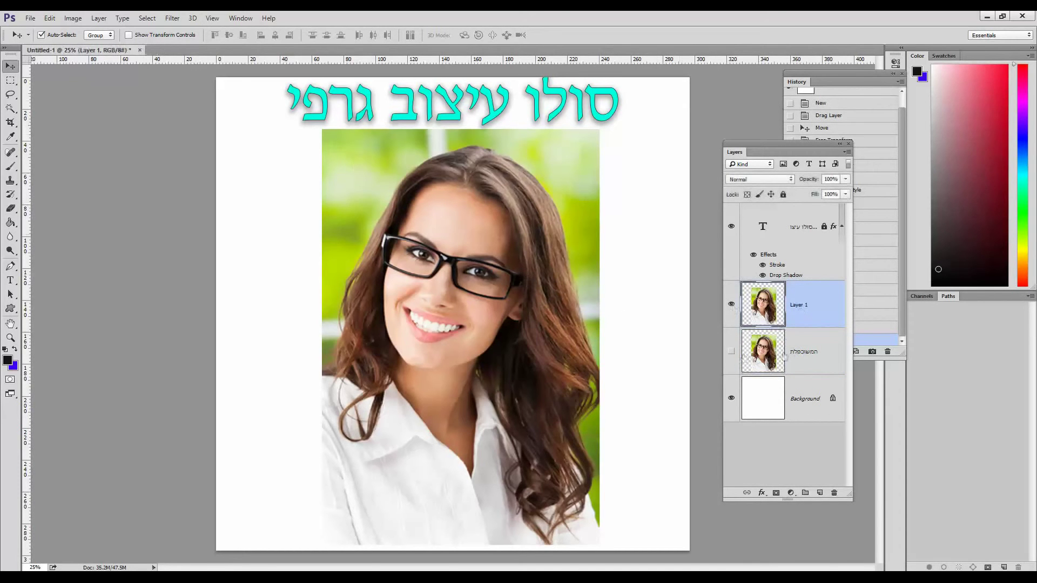
left_click(11, 80)
left_click_drag(371, 115, 392, 551)
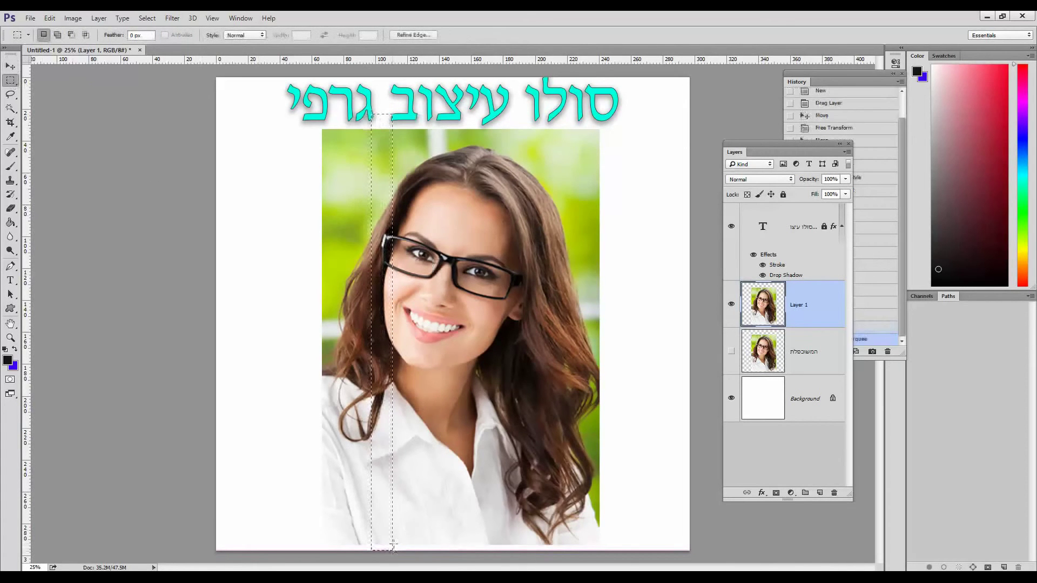
key("Delete")
left_click_drag(272, 435, 638, 461)
key("Delete")
left_click_drag(300, 245, 660, 268)
key("Delete")
left_click_drag(505, 108, 539, 551)
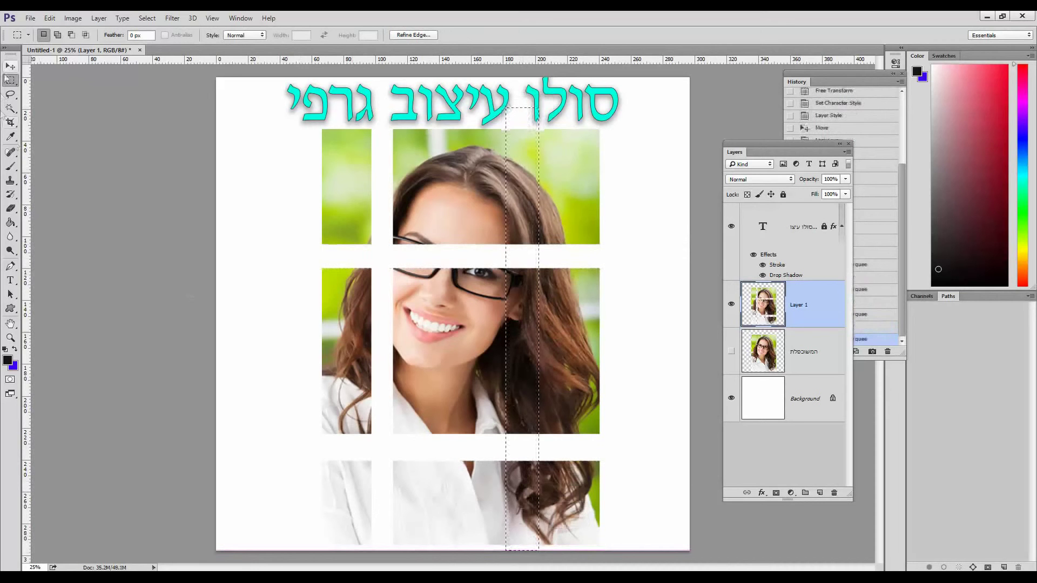
key("Delete")
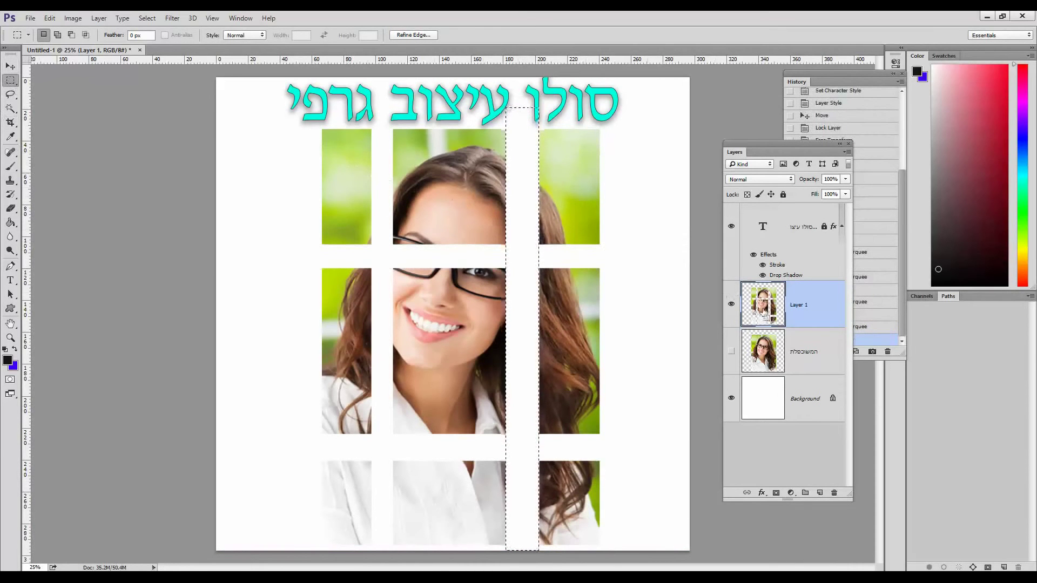
Load the nine tiles of Layer 1 as a selection and add a new layer above it named הצללה.
left_click(766, 318, "ctrl")
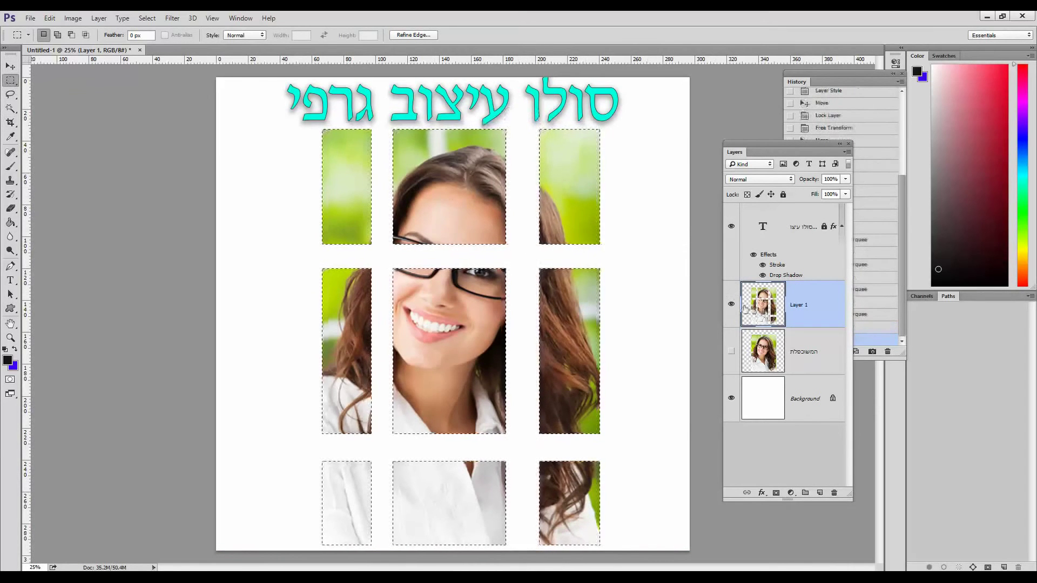
left_click(820, 492)
double_click(799, 307)
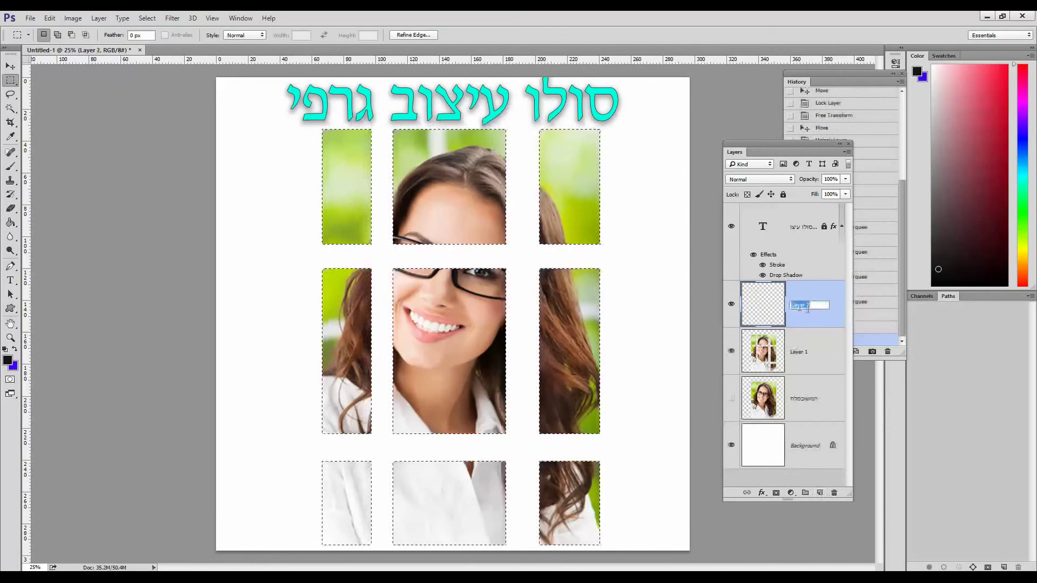
type("הצללה")
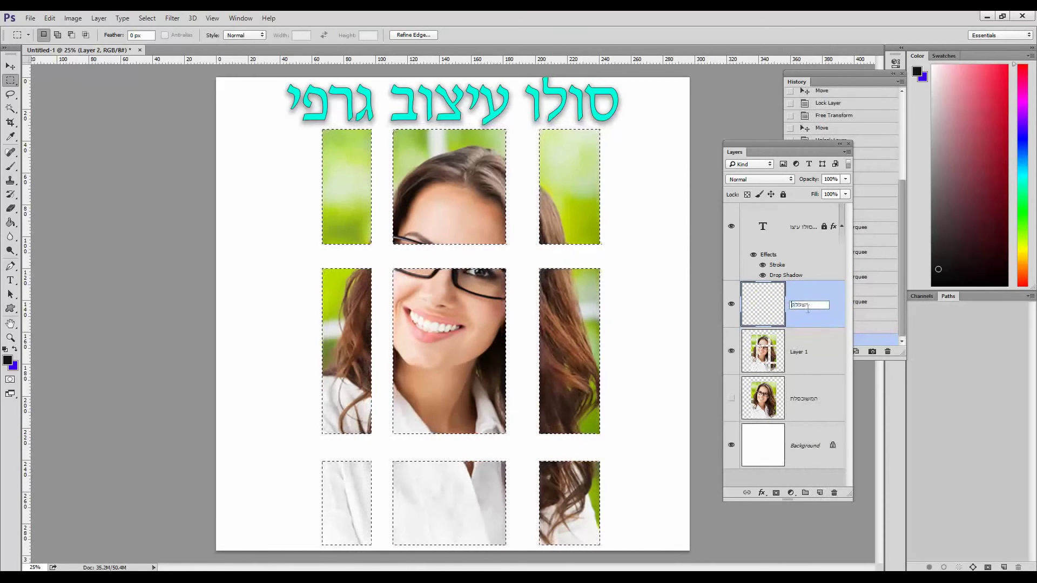
key("Return")
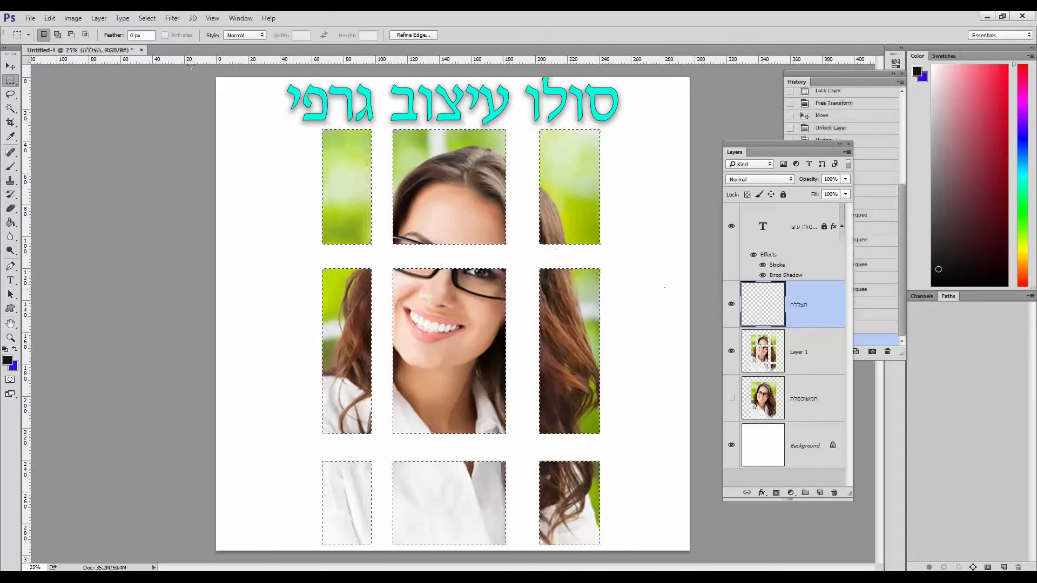
Feather the tile selection with a radius of 45 pixels.
left_click(147, 18)
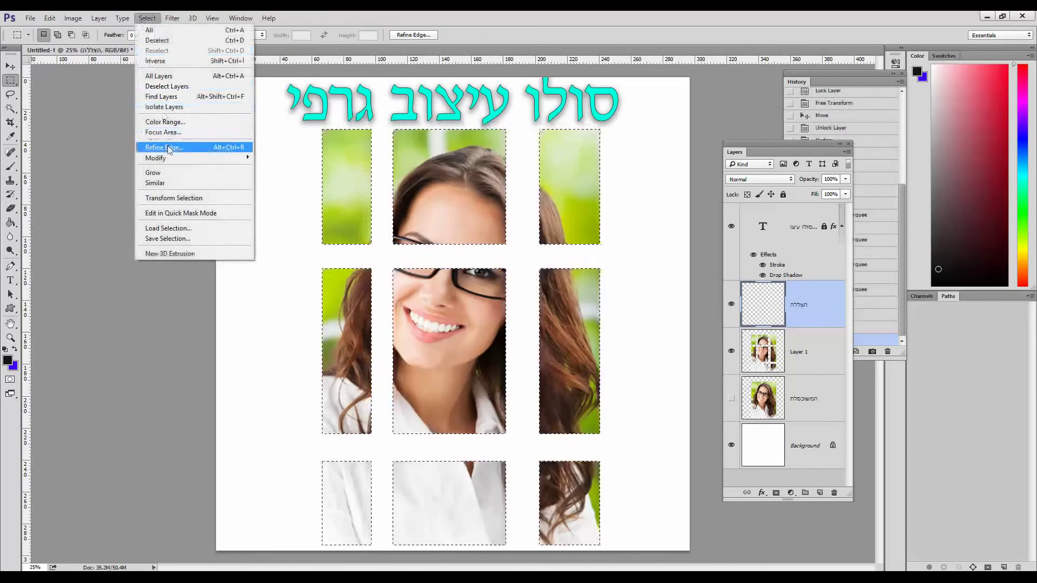
mouse_move(162, 158)
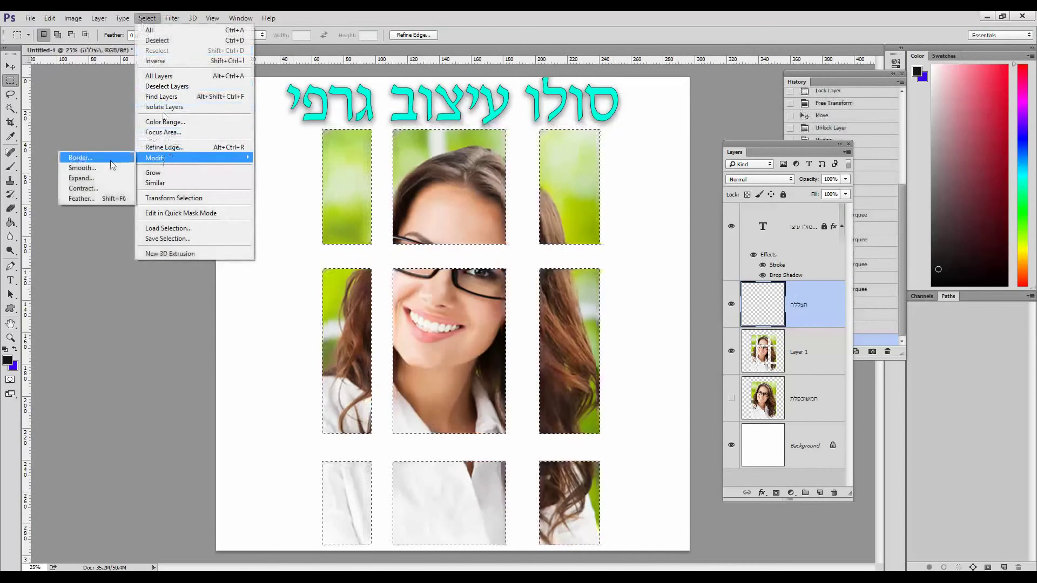
left_click(98, 199)
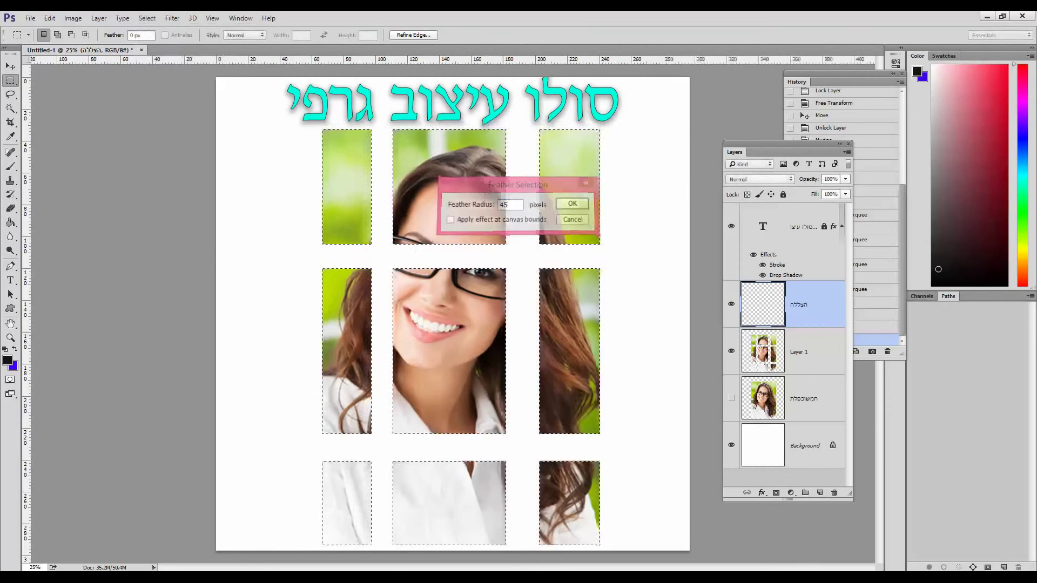
key("Return")
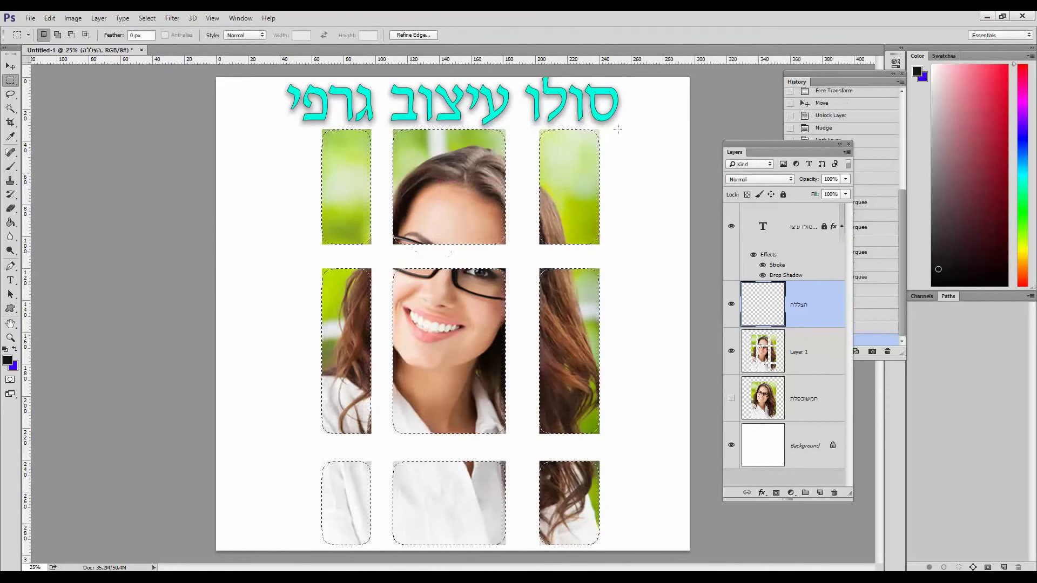
Fill the feathered tile selection on the הצללה layer with black at 100% opacity and deselect it.
left_click_drag(797, 82, 108, 109)
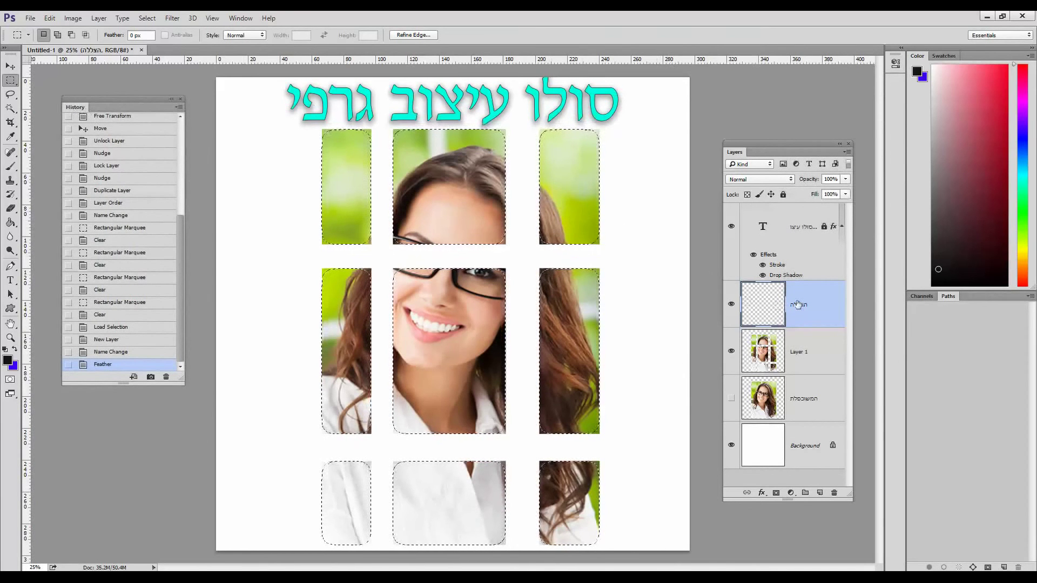
left_click(49, 18)
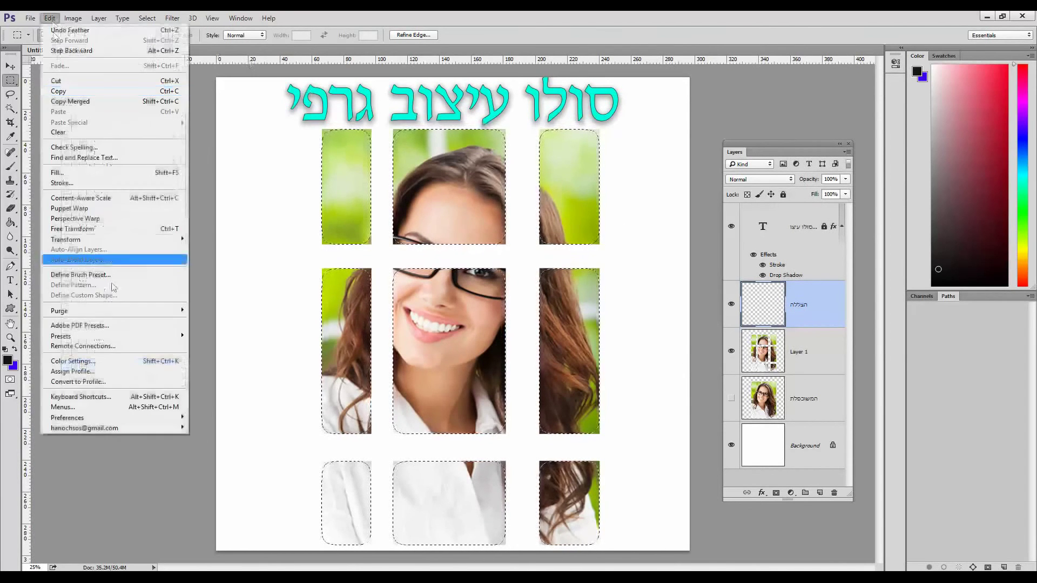
left_click(120, 173)
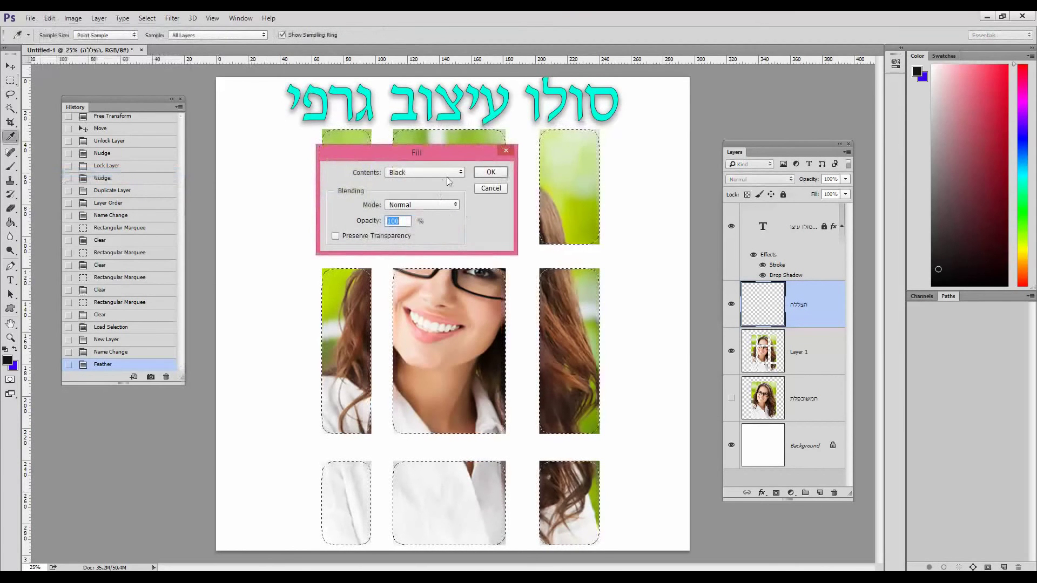
left_click(500, 173)
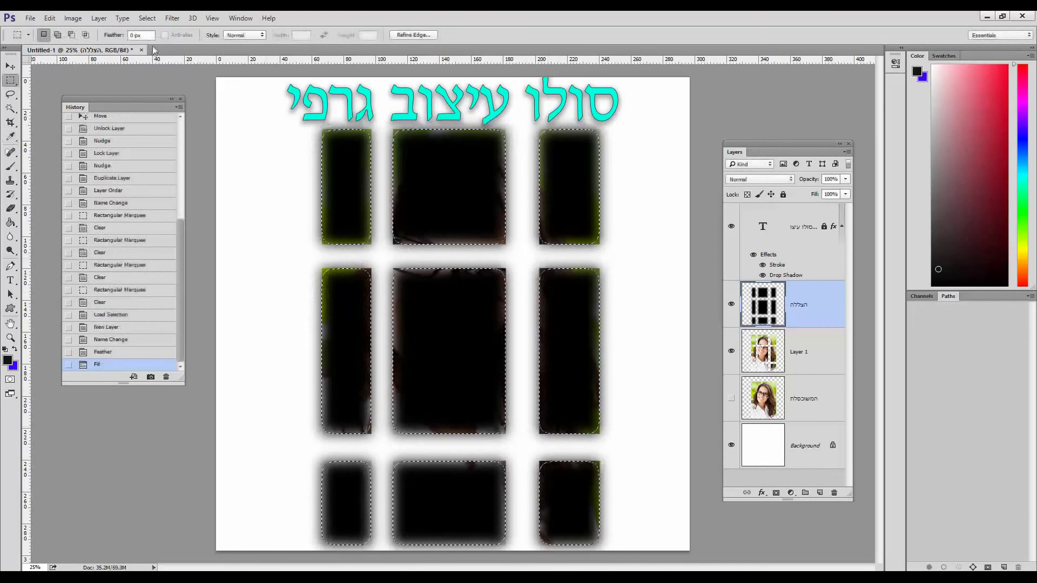
left_click(147, 18)
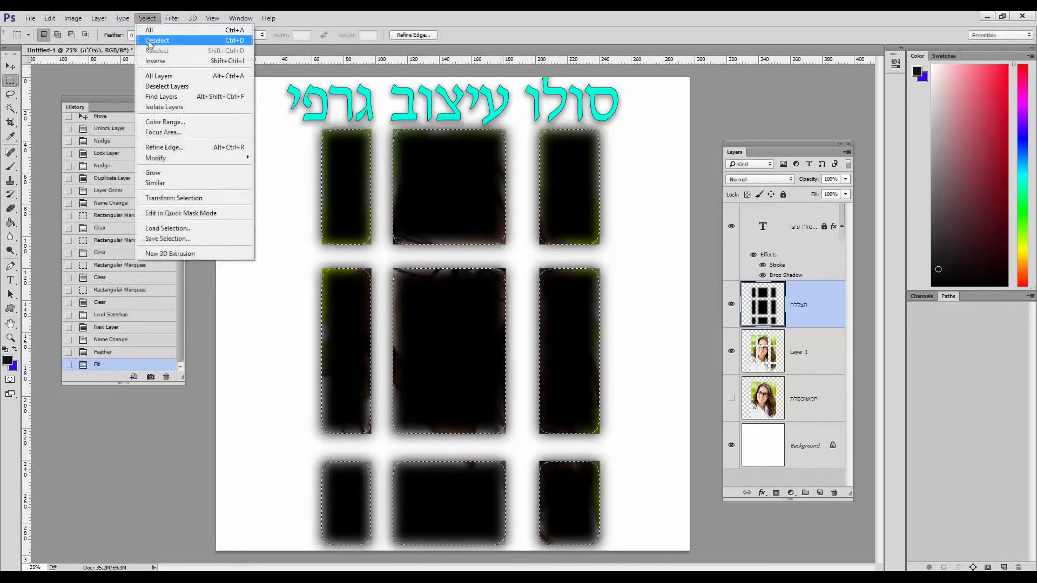
left_click(151, 41)
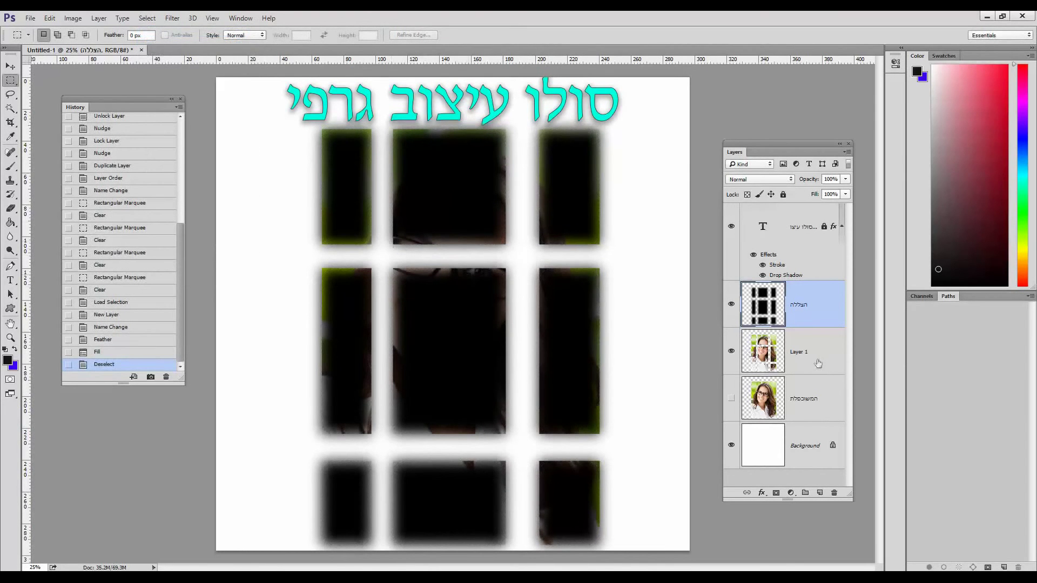
Place Layer 1 directly above the הצללה layer and show the המשוכפלת portrait layer.
left_click_drag(816, 367, 810, 296)
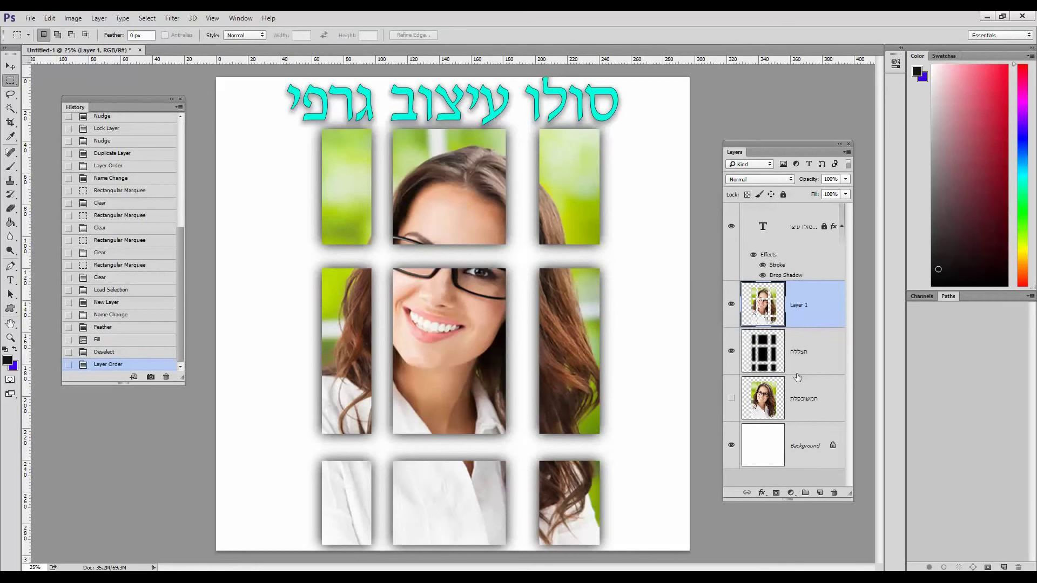
left_click(732, 400)
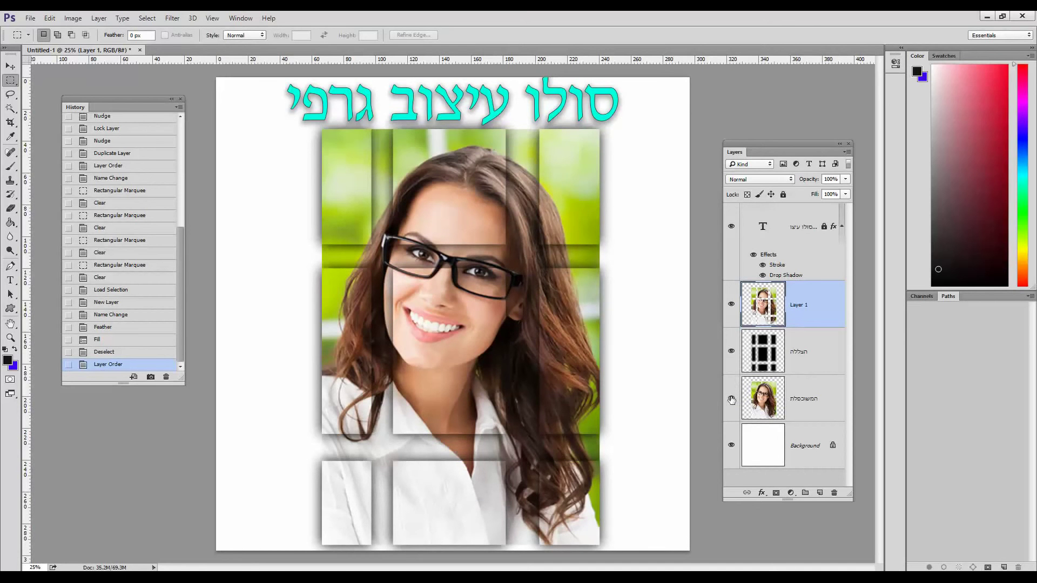
Inspect the tile shadows close up and duplicate the הצללה layer to darken them.
left_click(10, 338)
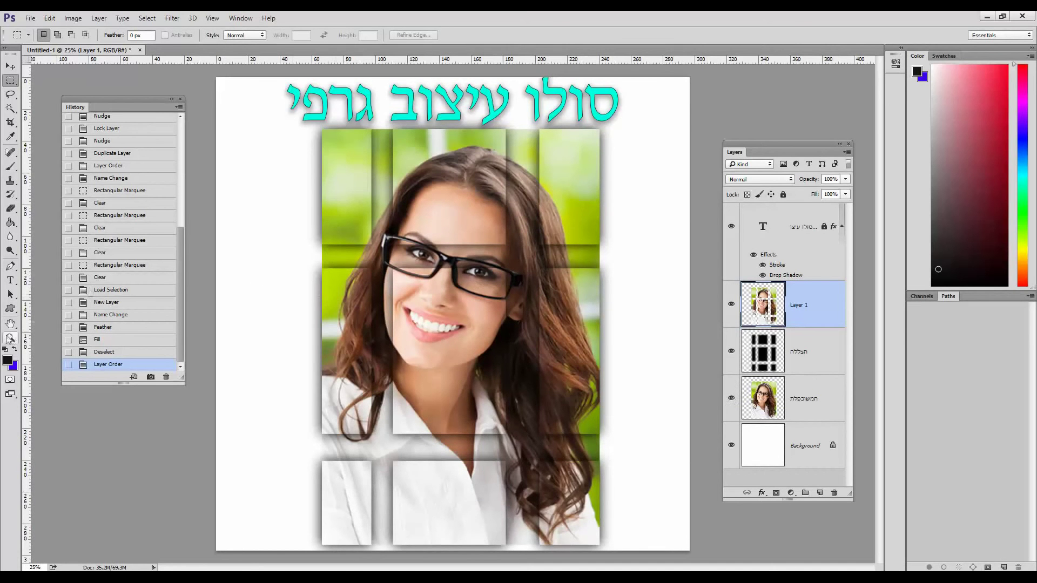
left_click(426, 318)
left_click(426, 318)
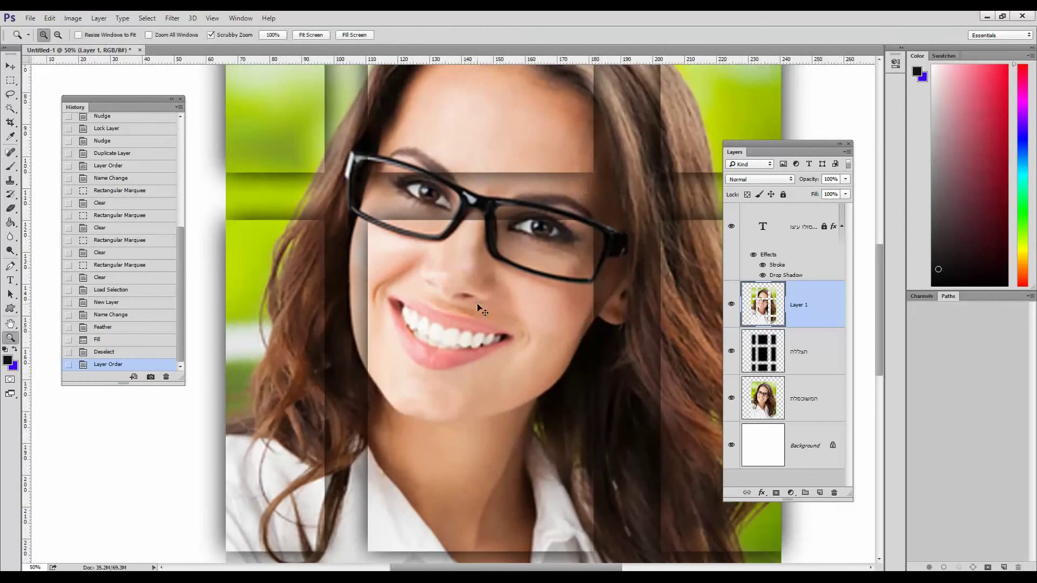
key("ctrl+0")
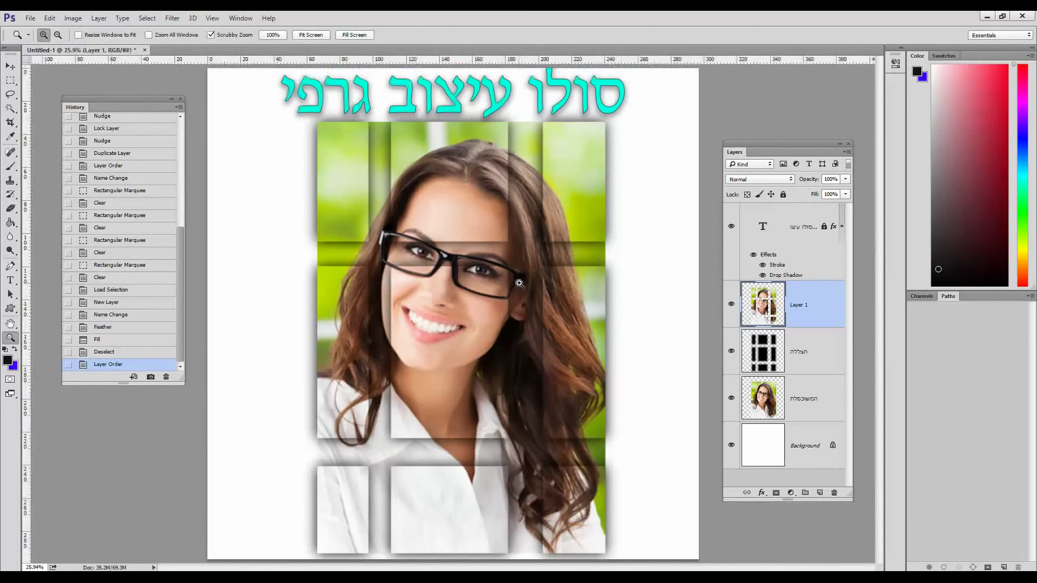
left_click(820, 353)
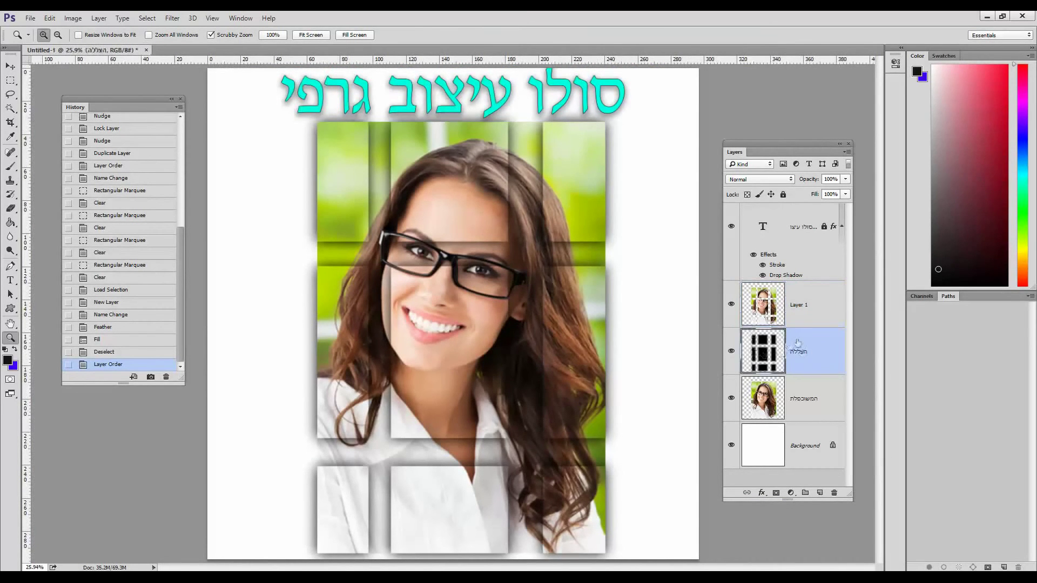
left_click_drag(798, 342, 820, 492)
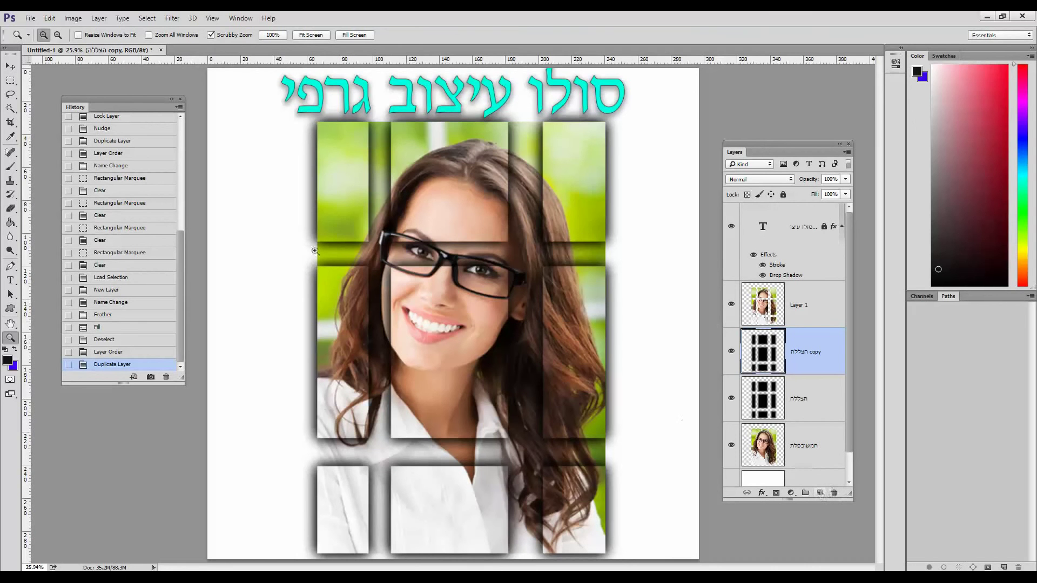
Crop the canvas to the outer edges of the tiled portrait, removing the white margins and the title area.
left_click(11, 123)
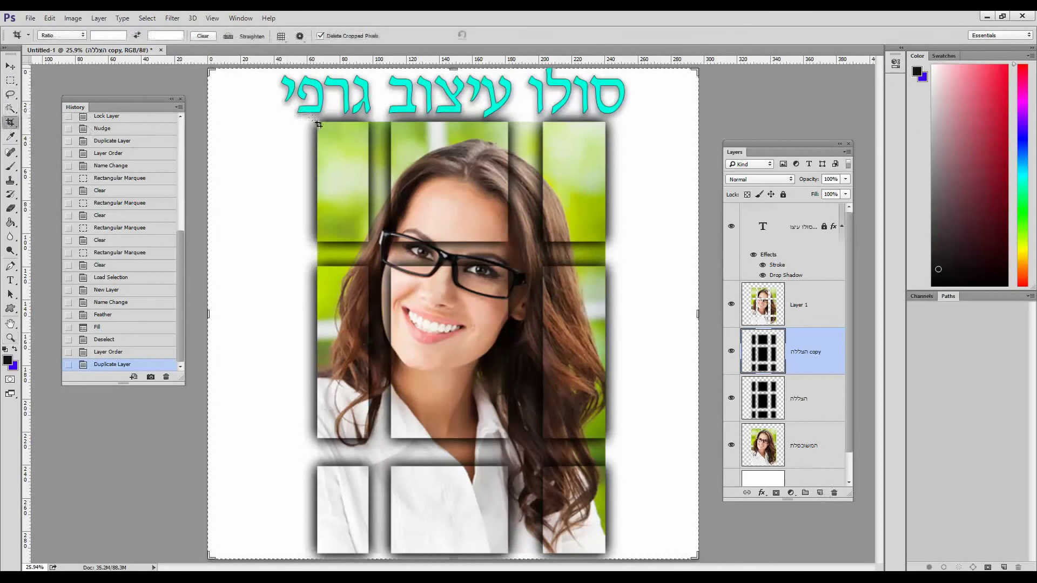
left_click_drag(318, 124, 608, 550)
key("Return")
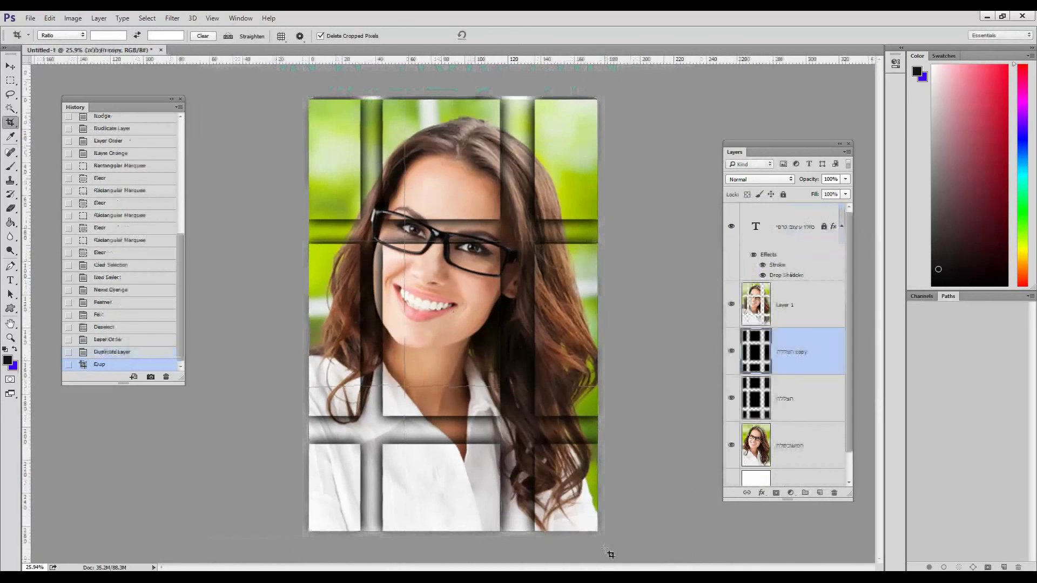
key("ctrl")
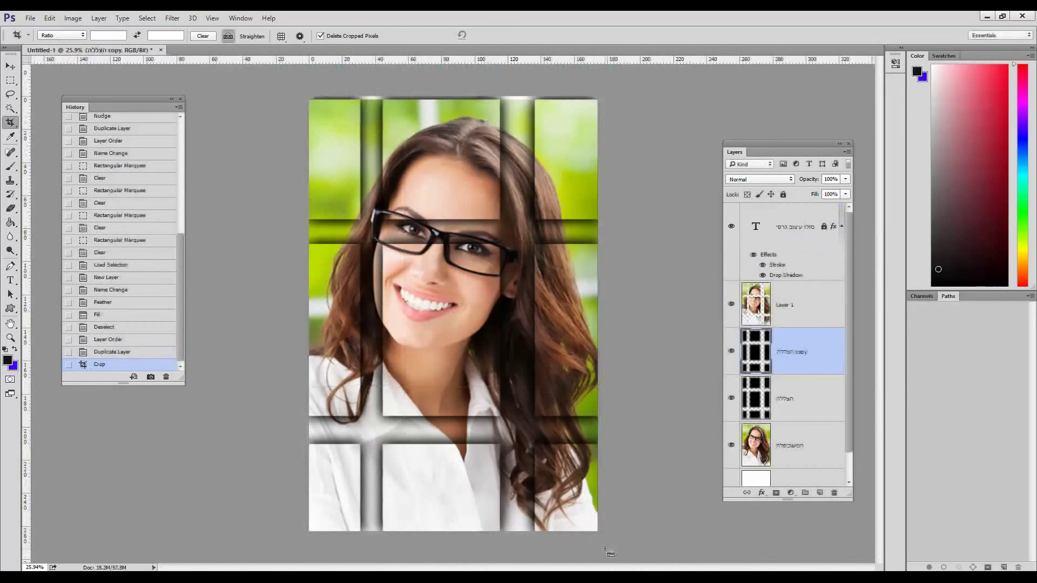
key("ctrl+0")
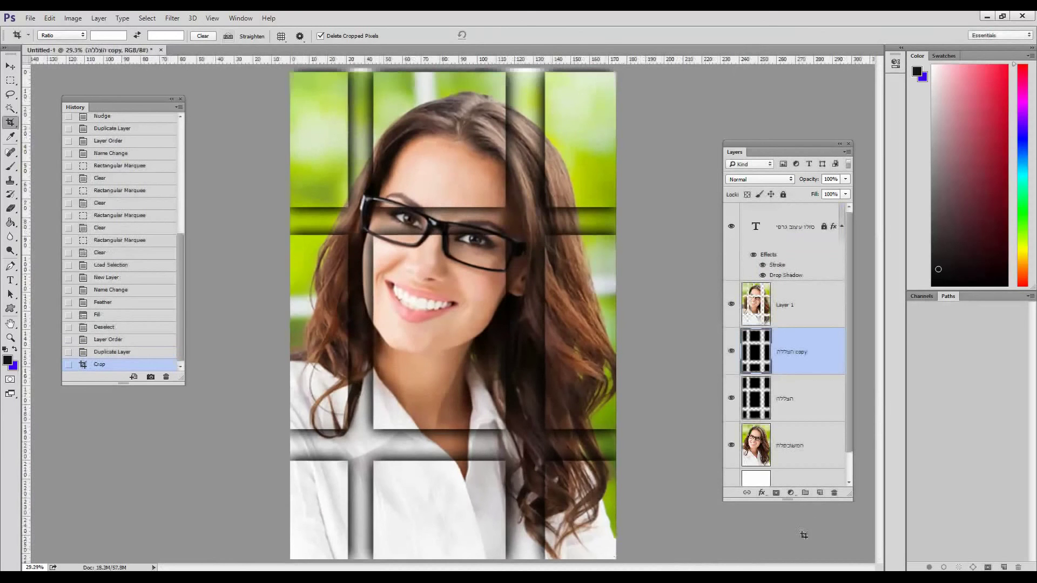
Add a new layer at the top of the stack and select the whole cropped portrait with a rectangular marquee.
left_click(819, 493)
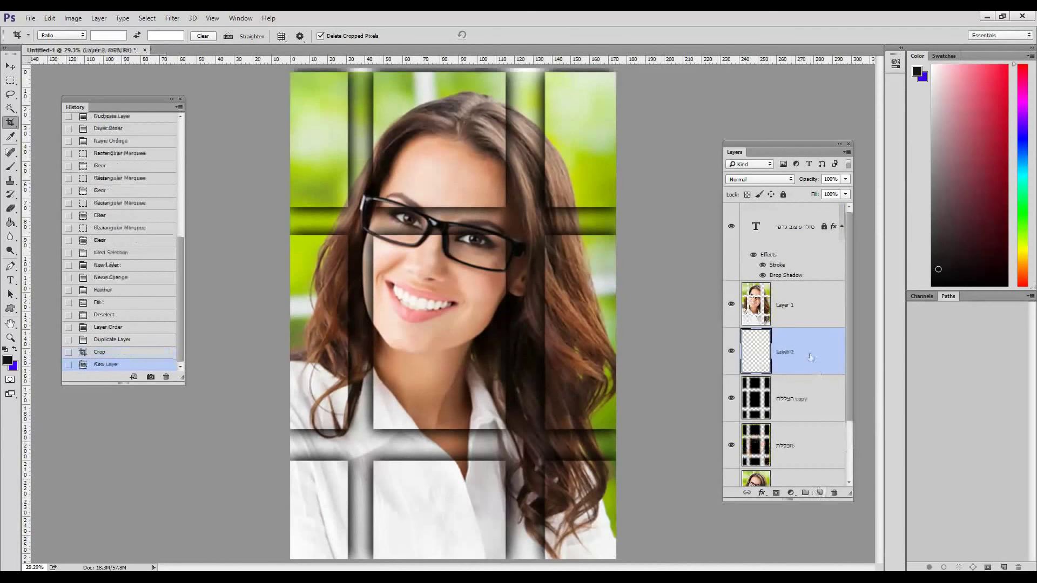
left_click_drag(810, 356, 803, 218)
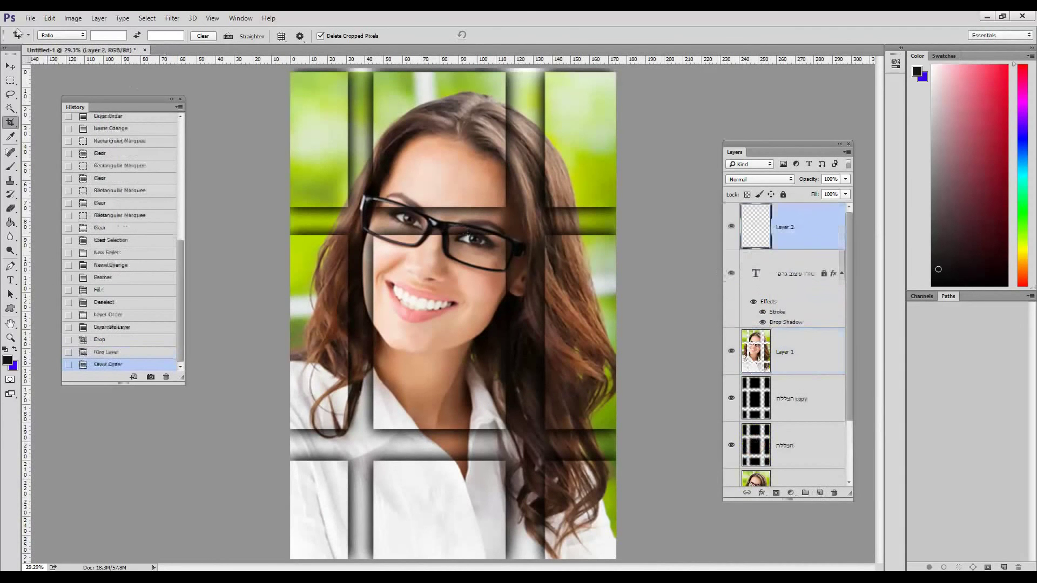
left_click(11, 80)
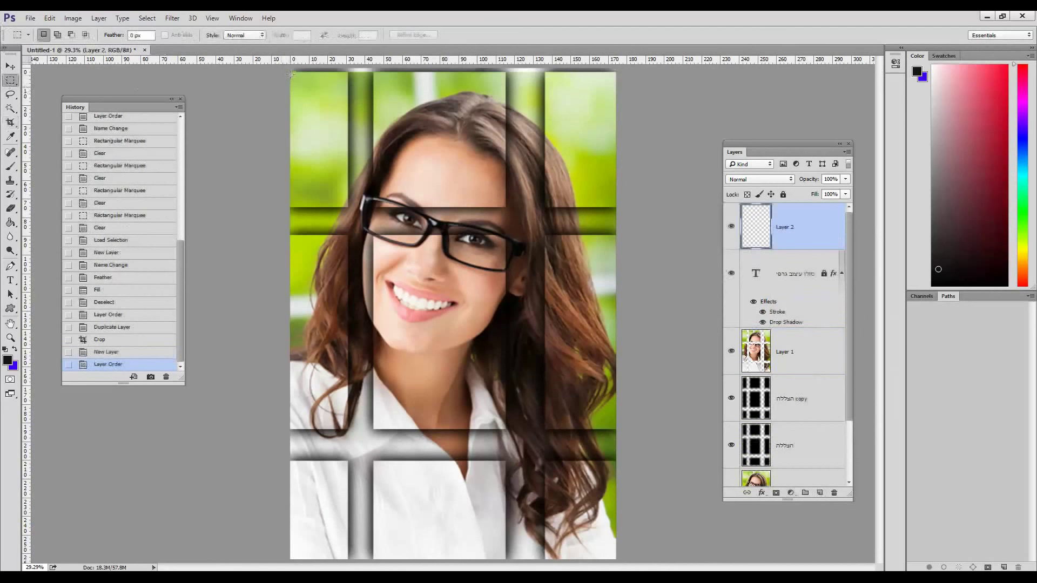
left_click_drag(291, 74, 627, 565)
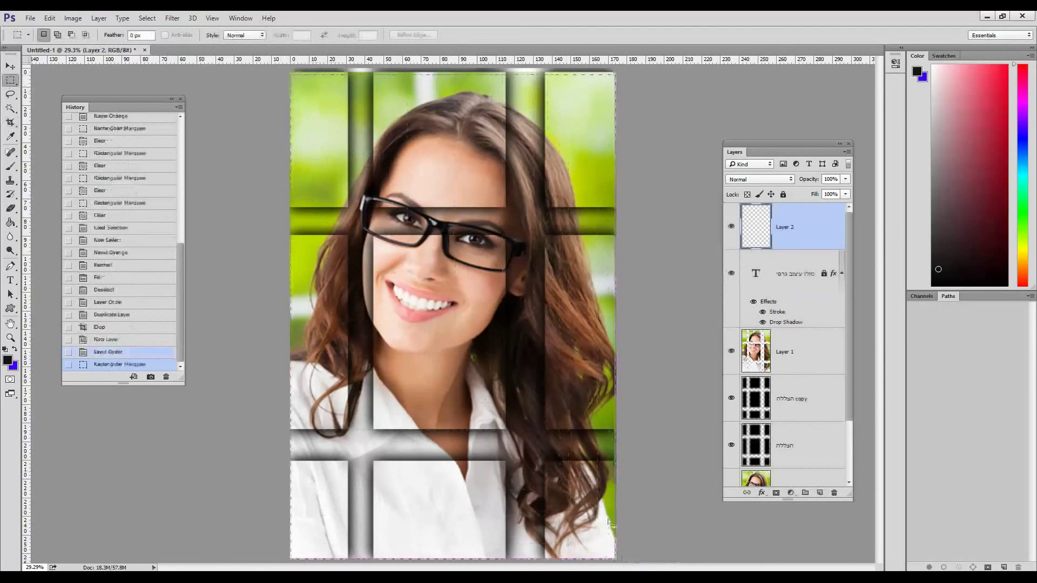
Stroke the rectangular selection with a 100 px black centered border at 100% opacity, and deselect it.
left_click(47, 19)
left_click(65, 183)
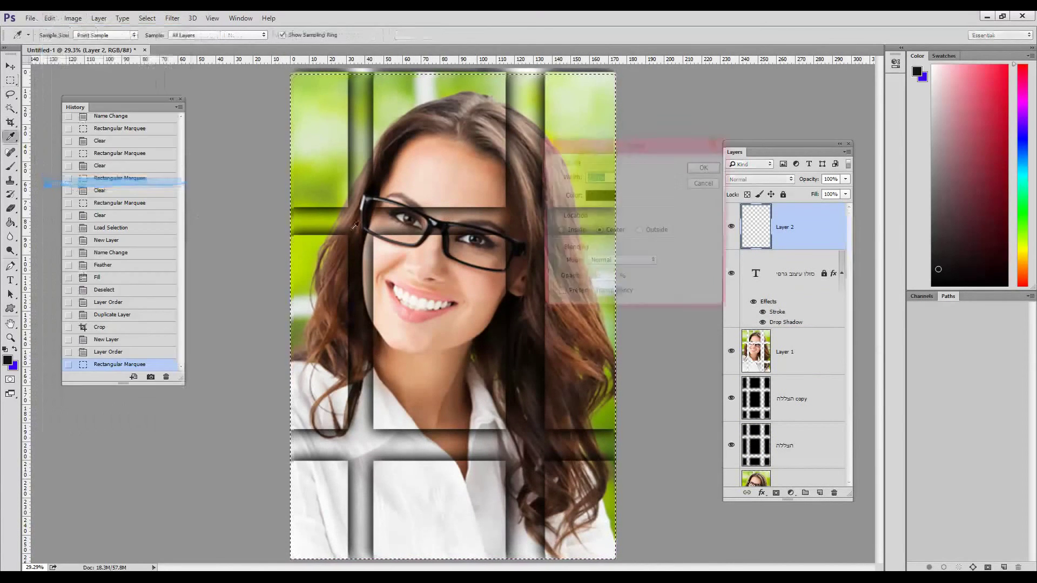
left_click_drag(631, 146, 688, 130)
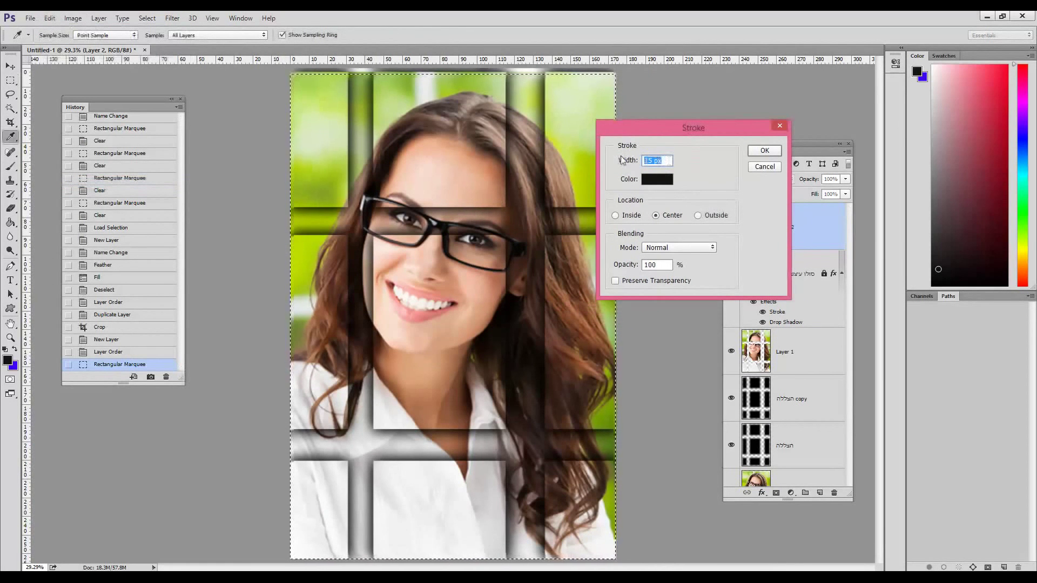
type("100")
key("Return")
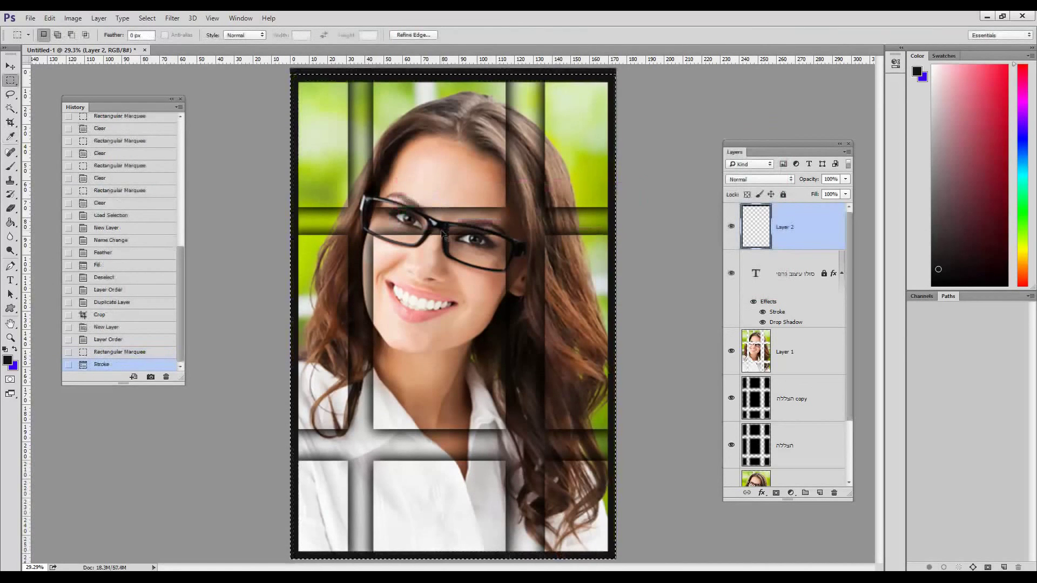
key("ctrl+d")
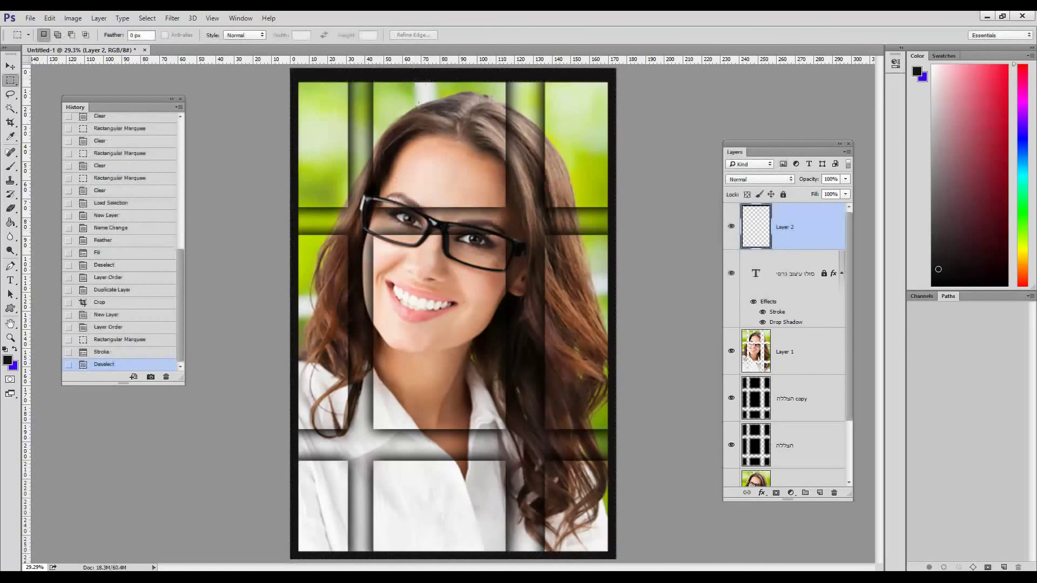
Undo the black border and stroke the same selection in white (ffffff), 100 px wide and centered.
key("ctrl+z")
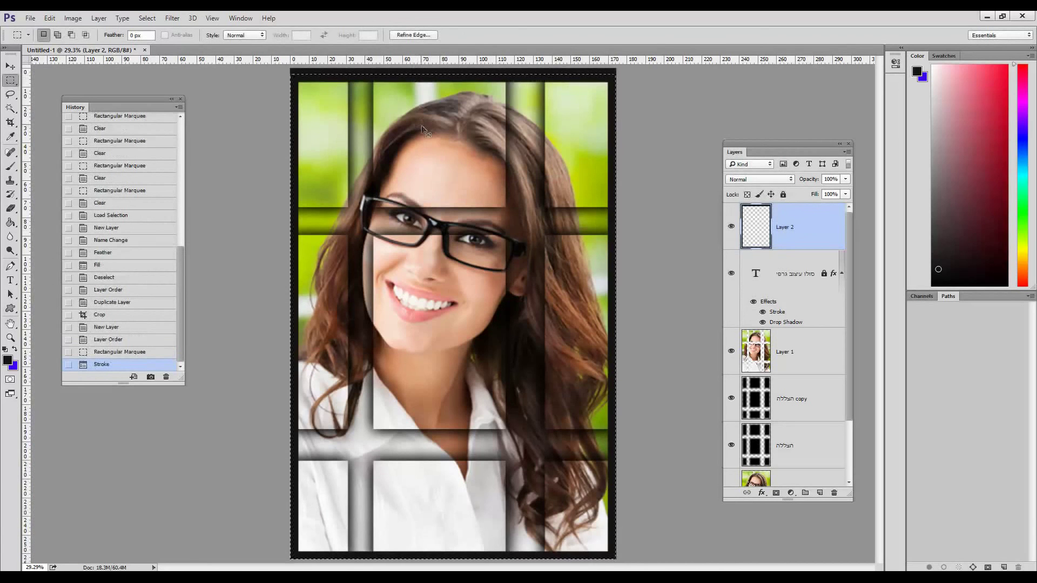
key("ctrl+z")
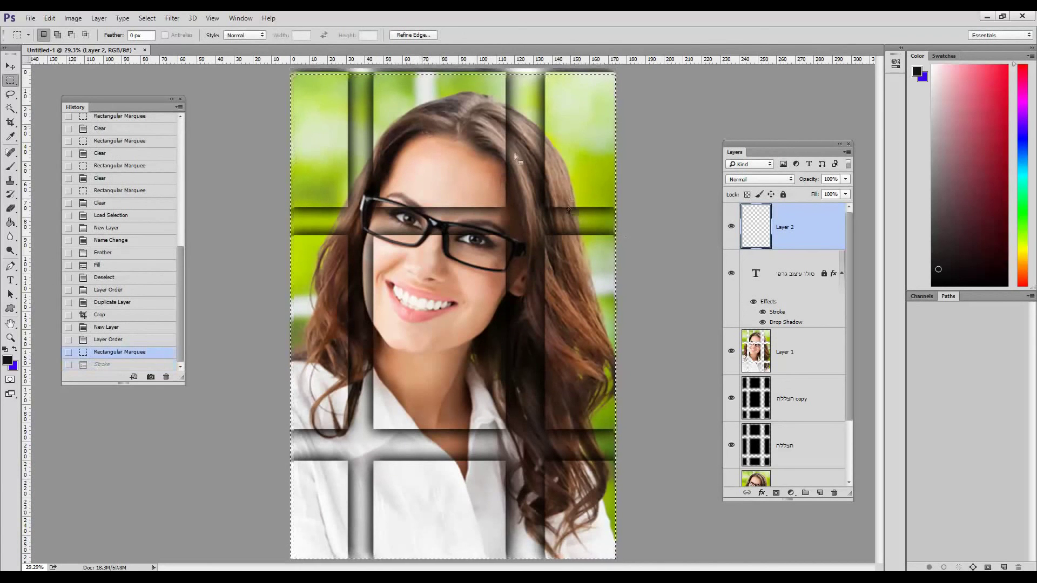
left_click(49, 18)
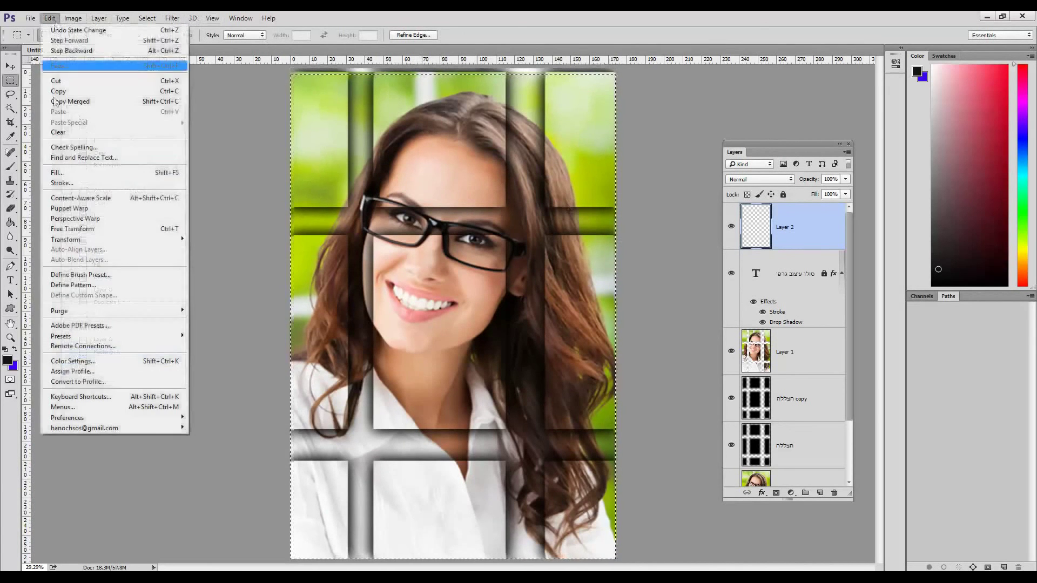
left_click(61, 183)
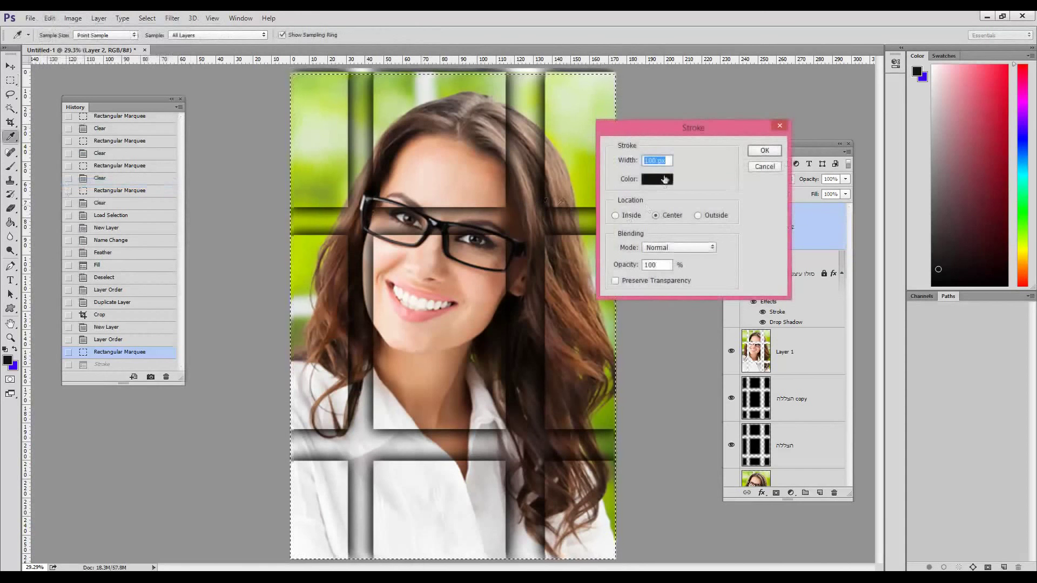
left_click(665, 176)
type("ffffff")
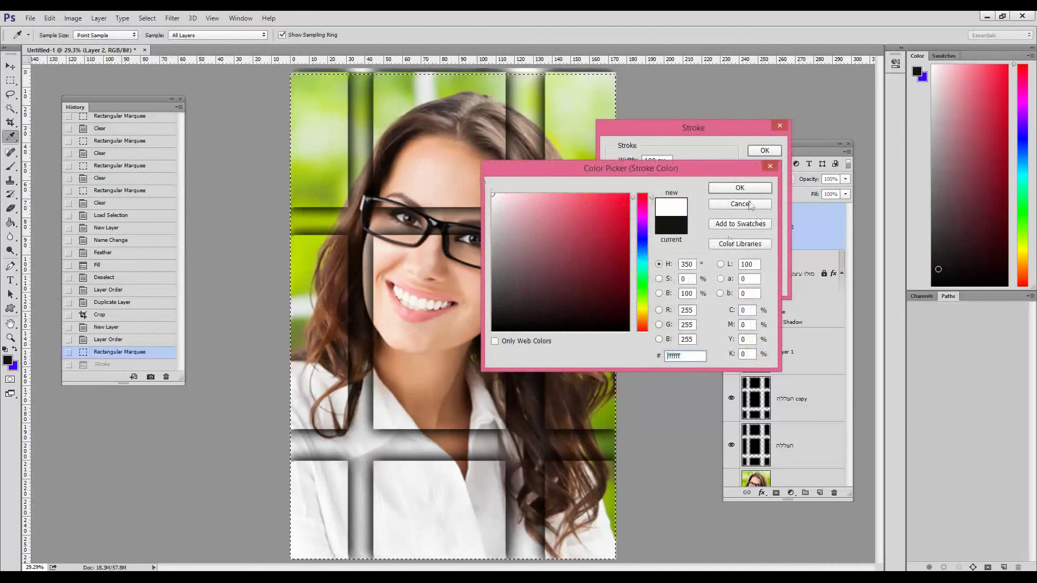
left_click(739, 187)
left_click(764, 150)
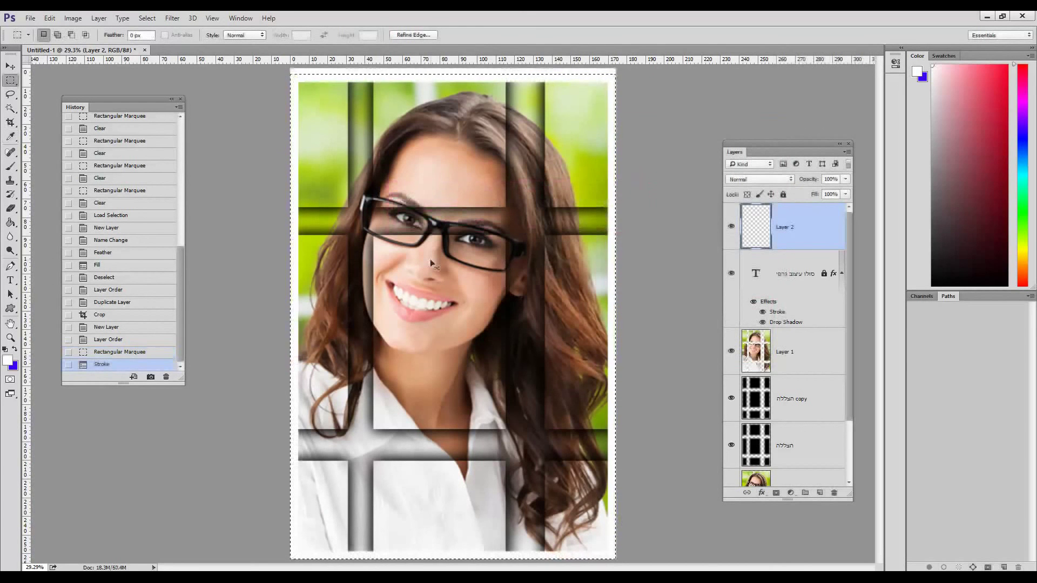
key("ctrl+d")
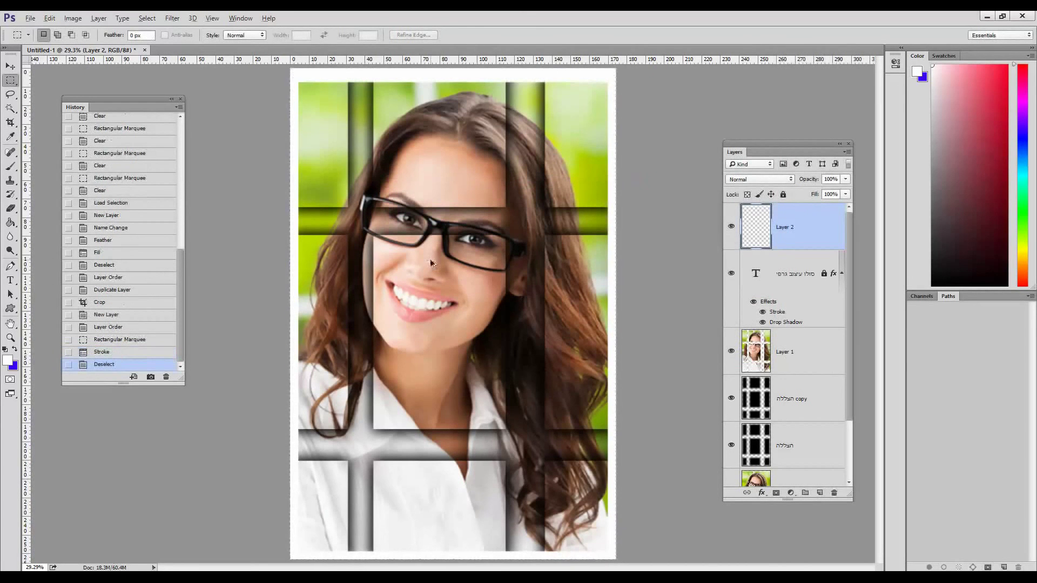
key("ctrl+z")
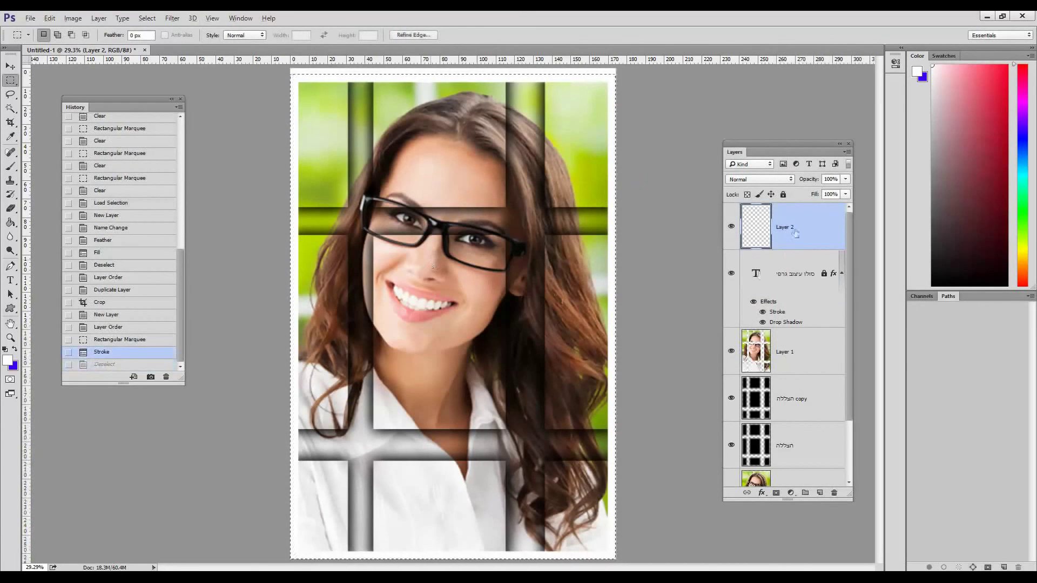
Replace the white border layer with a new empty layer above the title text, clearing the selection.
left_click_drag(791, 230, 834, 493)
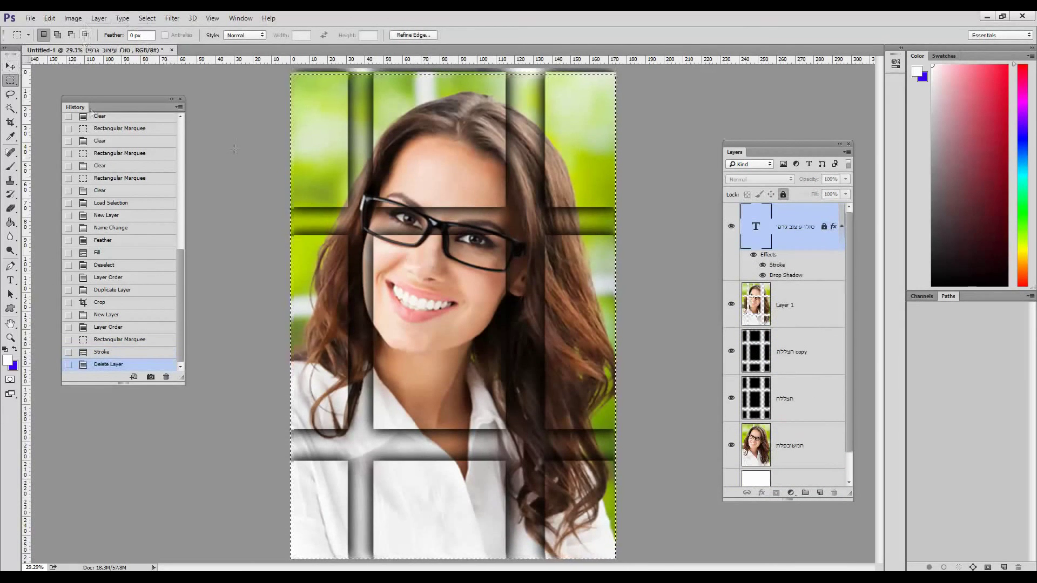
left_click(643, 312)
left_click(820, 493)
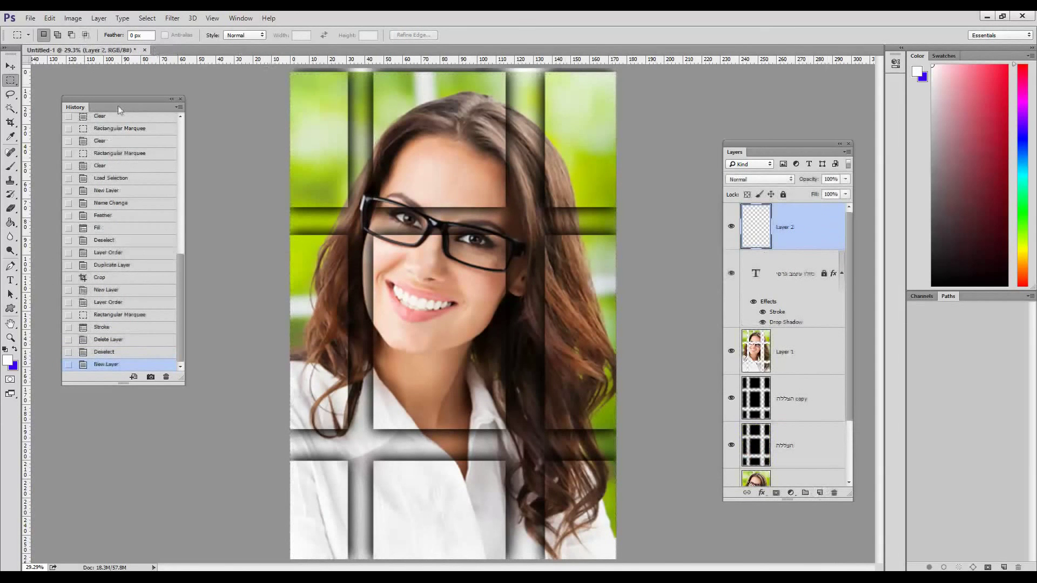
Fill the entire canvas on the new empty top layer with white in Normal mode at 100% opacity, and deselect it.
key("ctrl+a")
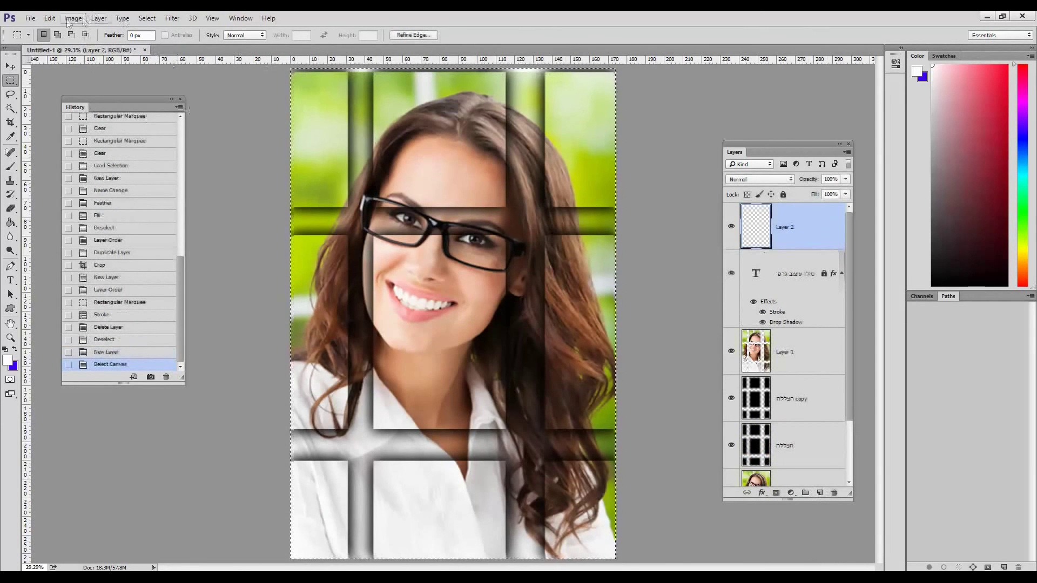
left_click(50, 18)
left_click(57, 174)
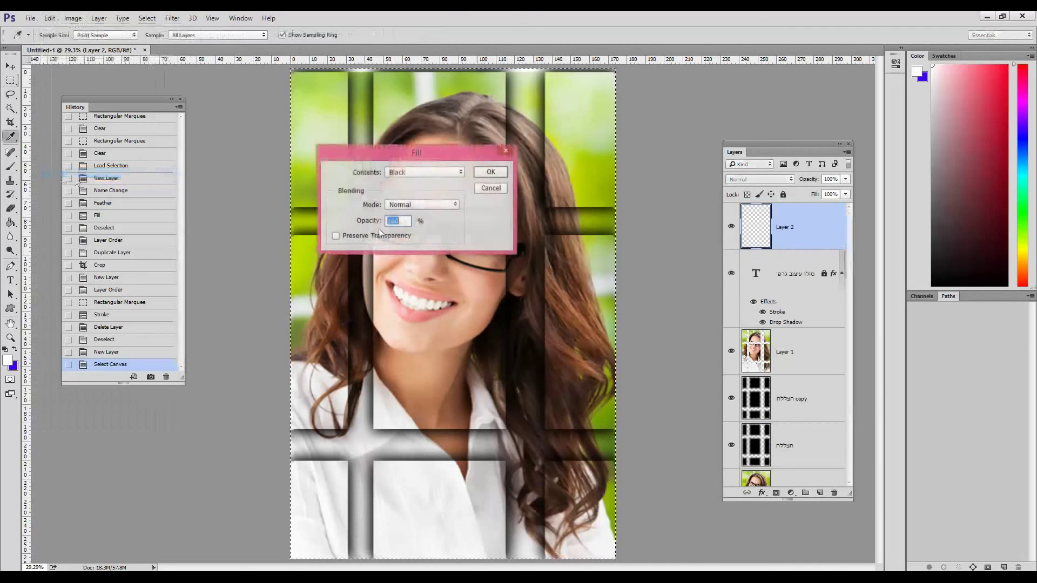
left_click(424, 172)
left_click(402, 260)
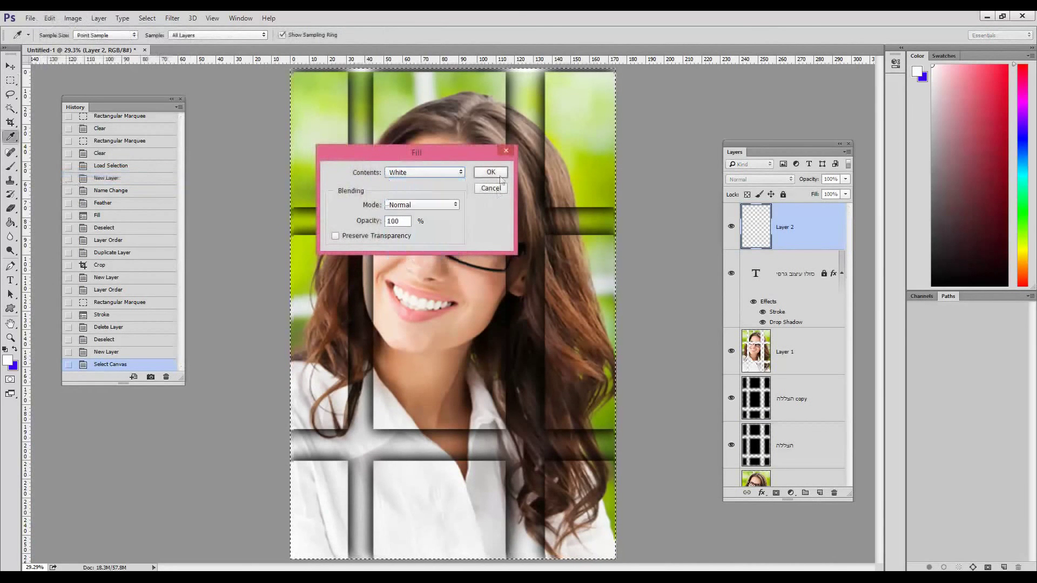
left_click(490, 172)
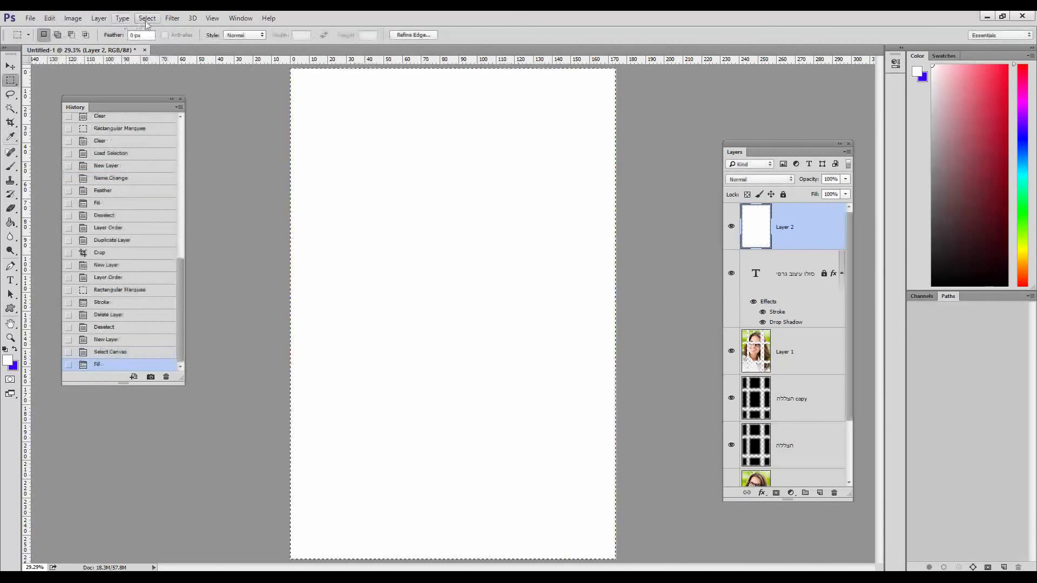
left_click(147, 17)
left_click(157, 41)
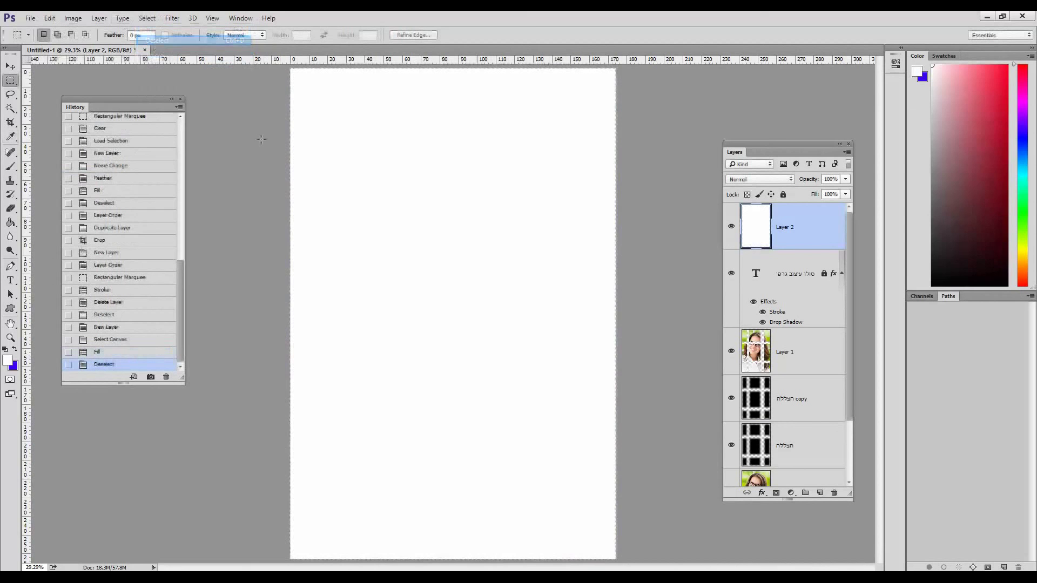
Select a rectangle inset about 10 mm from the canvas edges and feather the selection by 185 pixels.
right_click(11, 81)
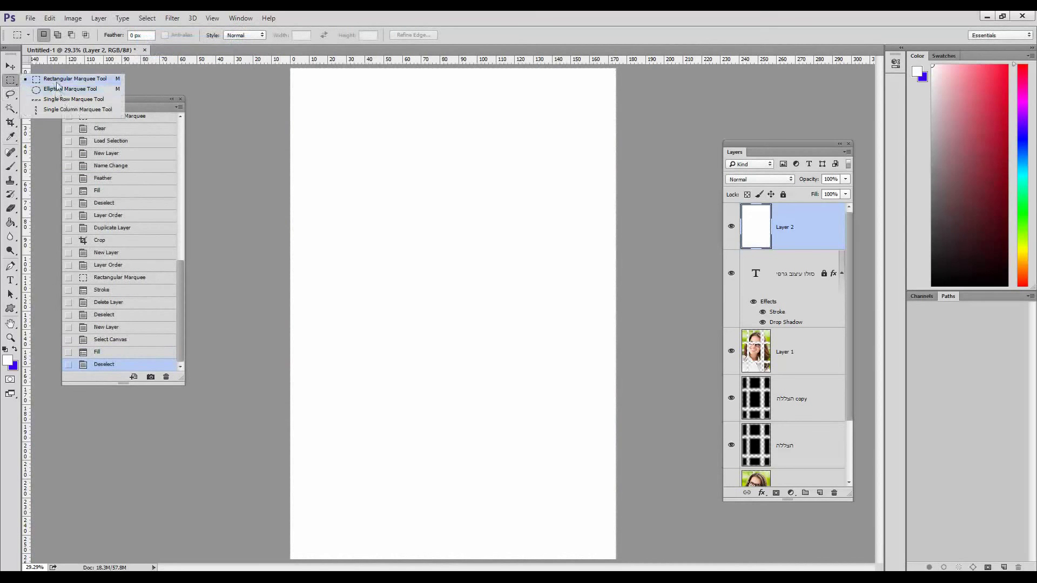
left_click(75, 79)
left_click_drag(313, 88, 596, 541)
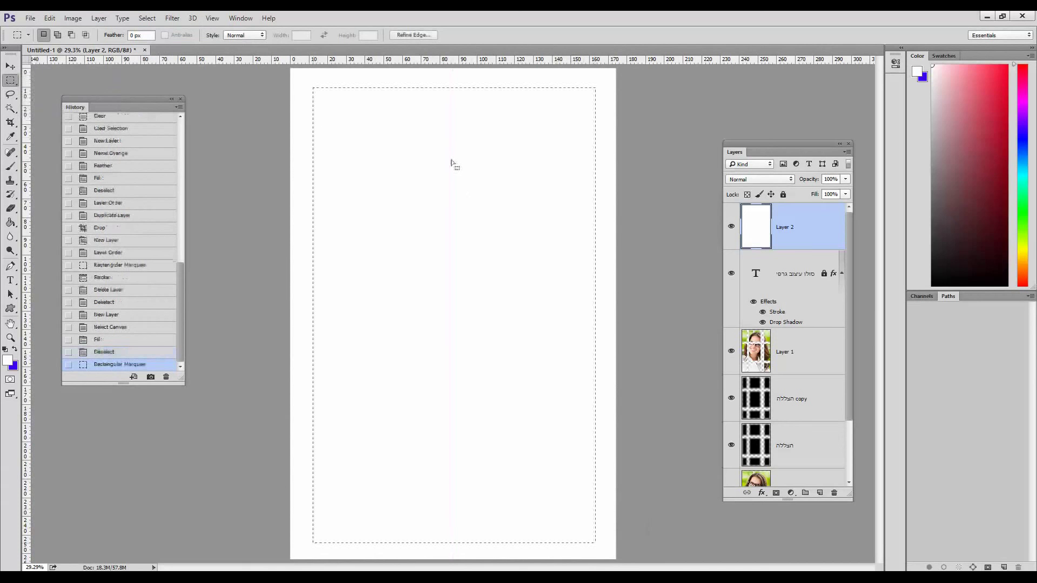
right_click(452, 162)
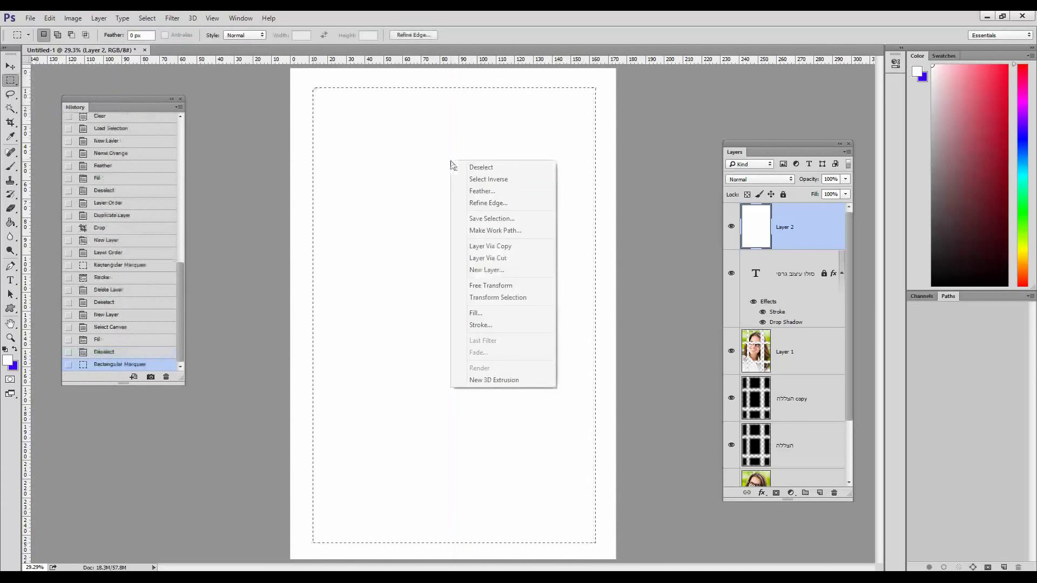
left_click(481, 191)
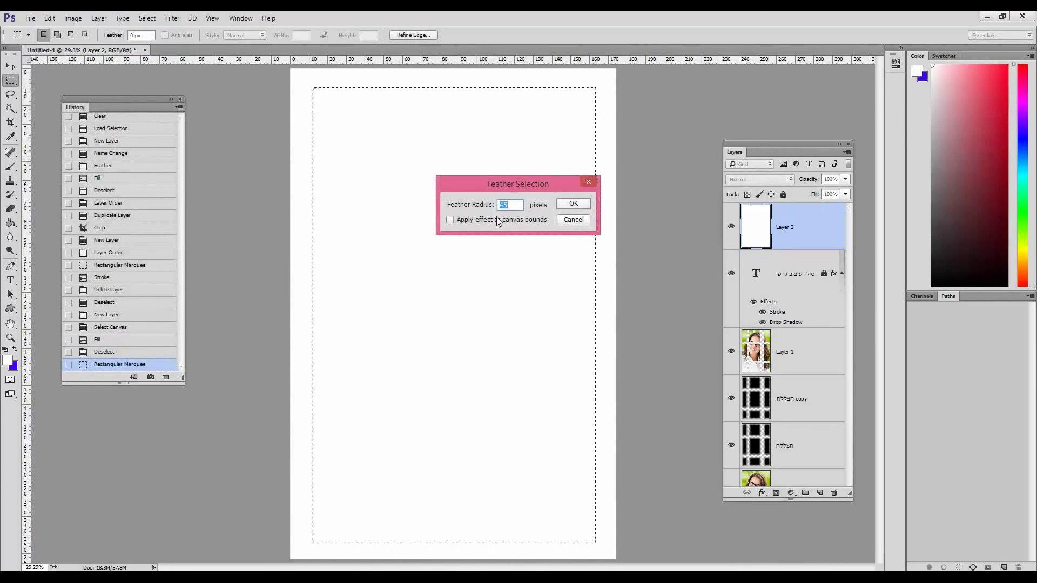
type("185")
key("Return")
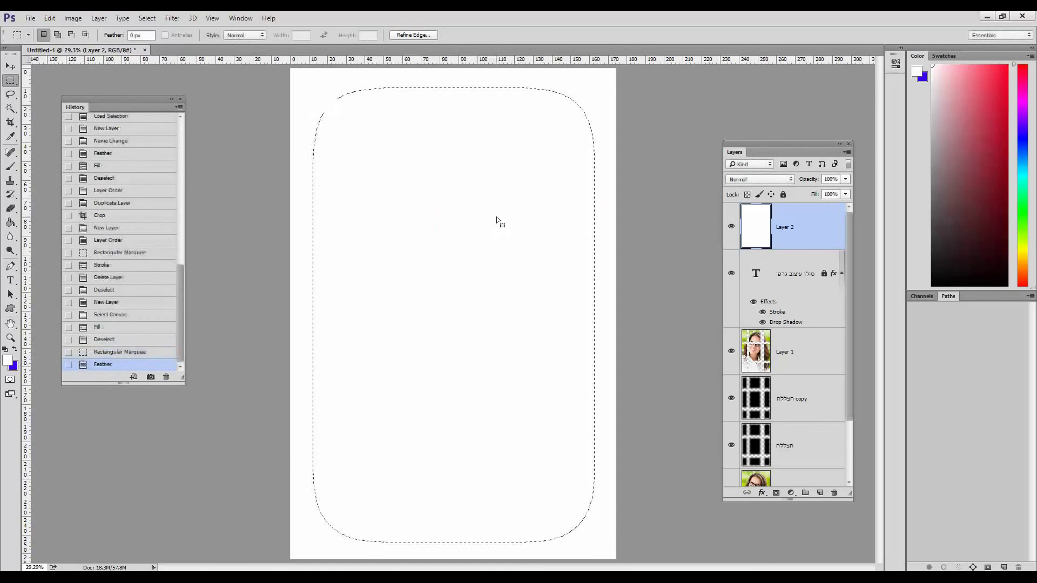
Clear the white fill inside the feathered selection twice to leave a soft white border, and deselect it.
key("Delete")
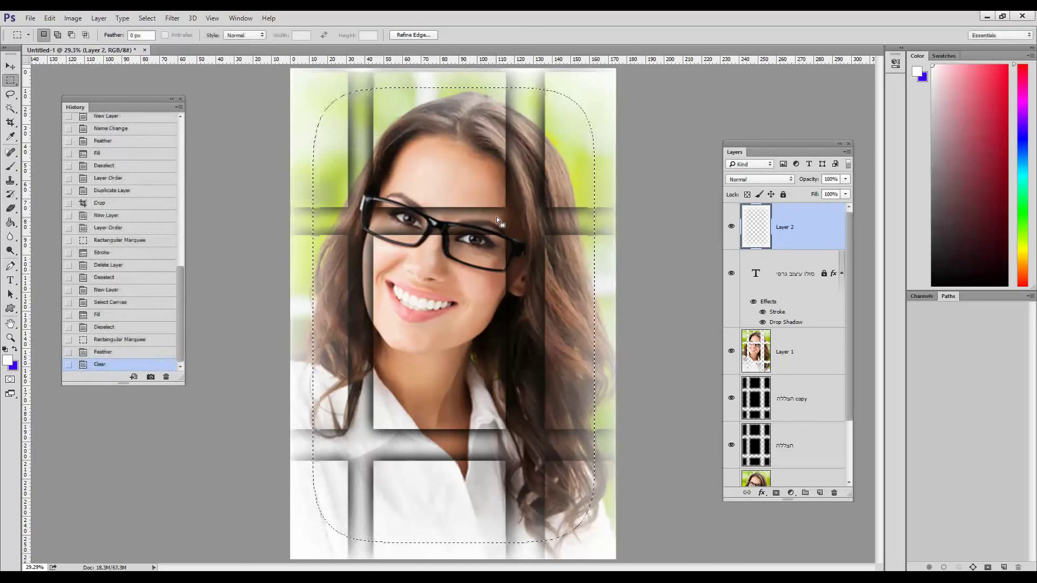
key("Delete")
key("ctrl+d")
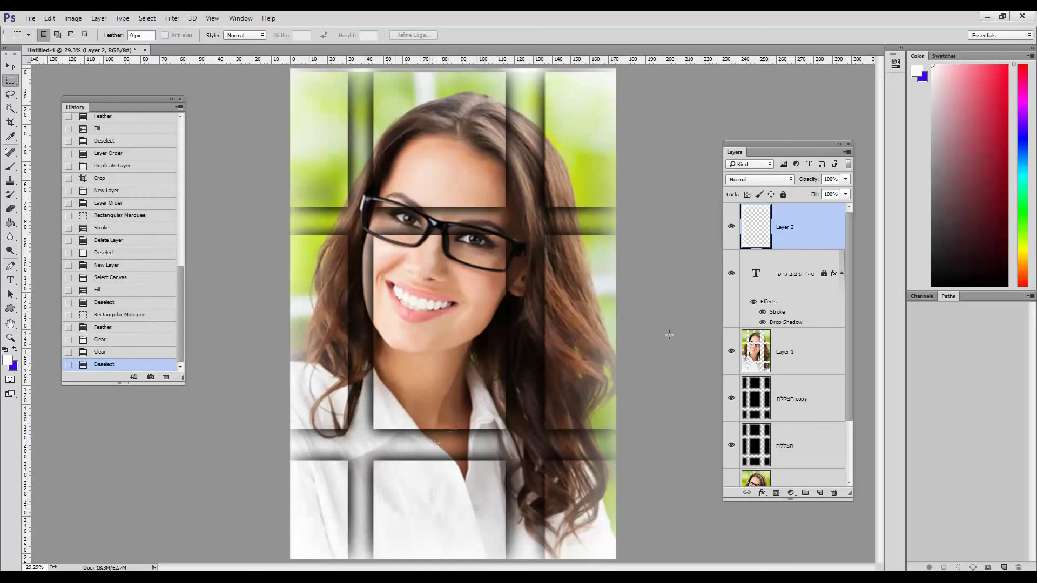
Revert the document history to the layer reordering before the shadow layer was duplicated and the portrait cropped, and fit the whole canvas in view.
left_click(116, 281)
left_click(131, 241)
left_click(133, 215)
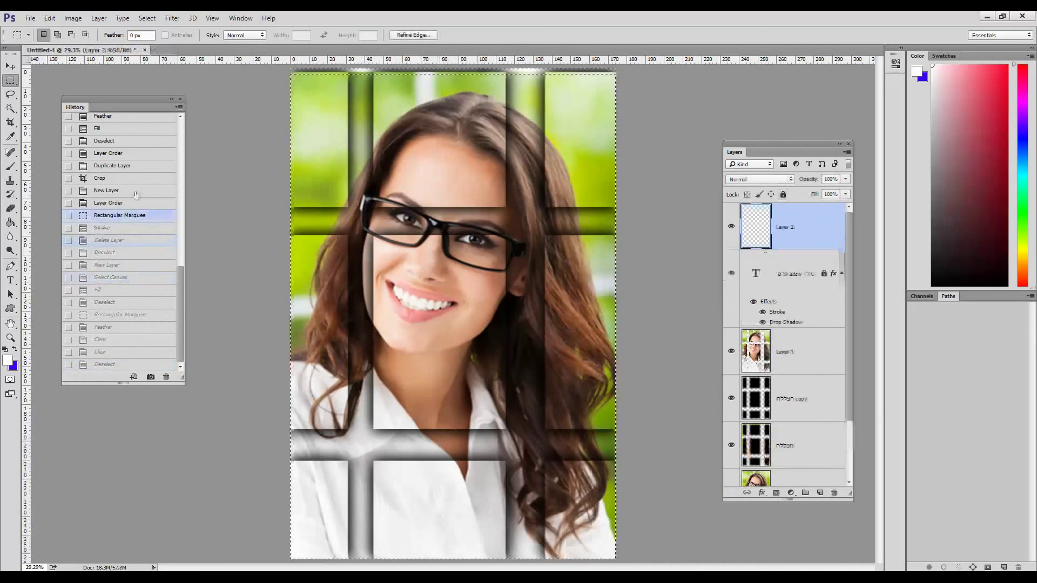
left_click(135, 179)
left_click(132, 165)
left_click(129, 153)
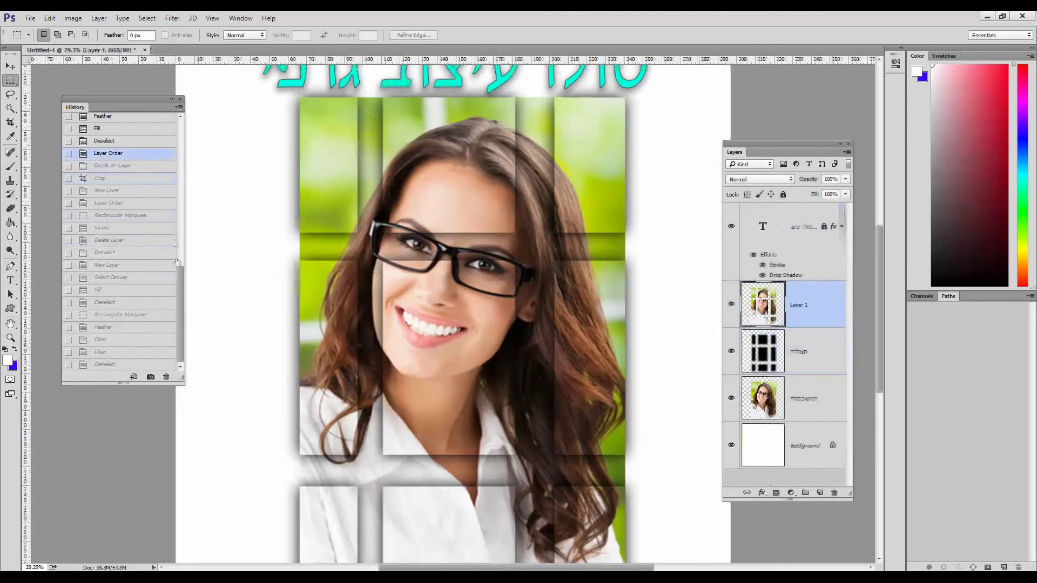
left_click_drag(180, 285, 194, 213)
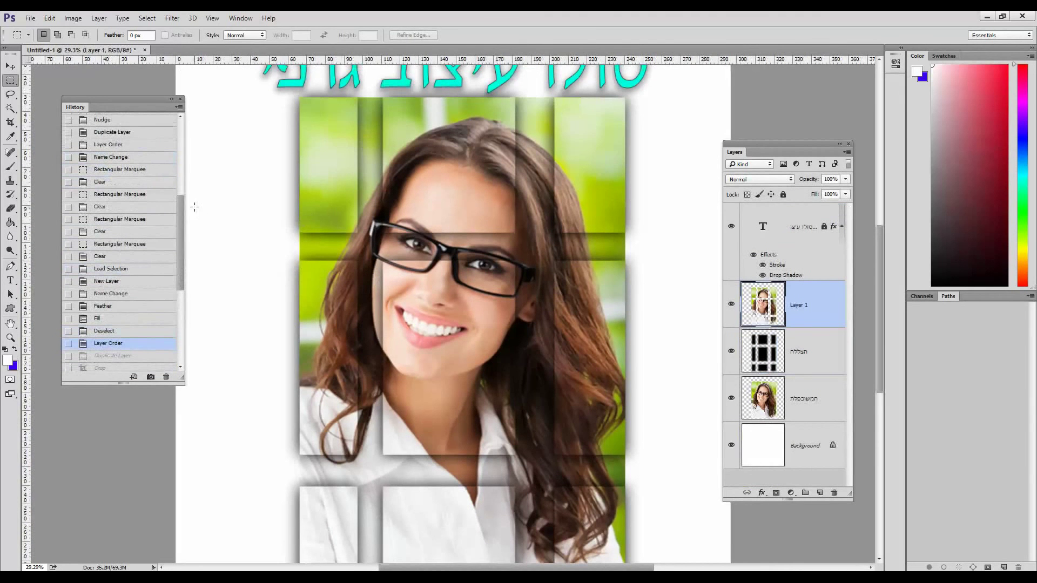
key("ctrl+0")
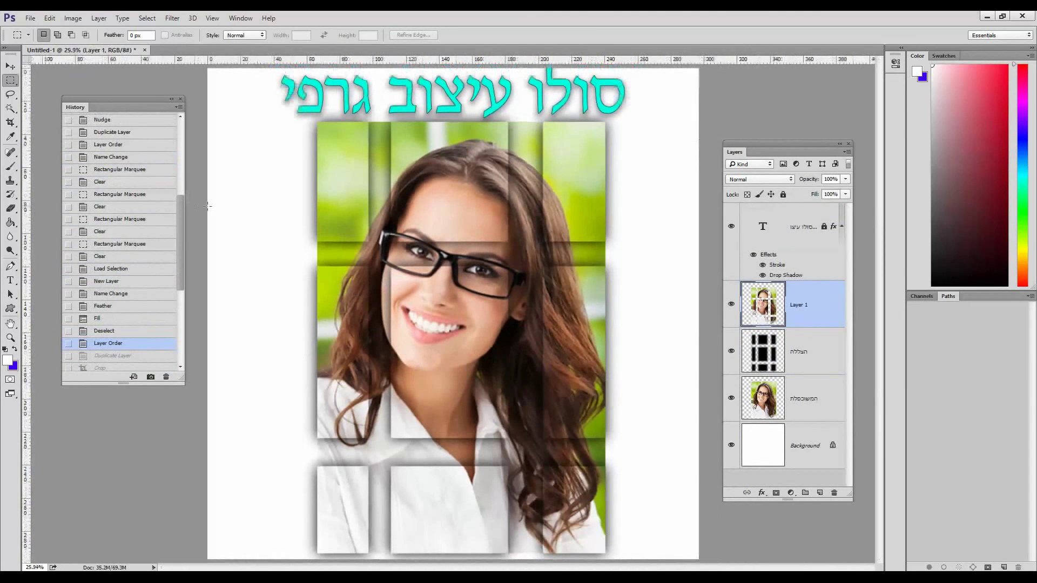